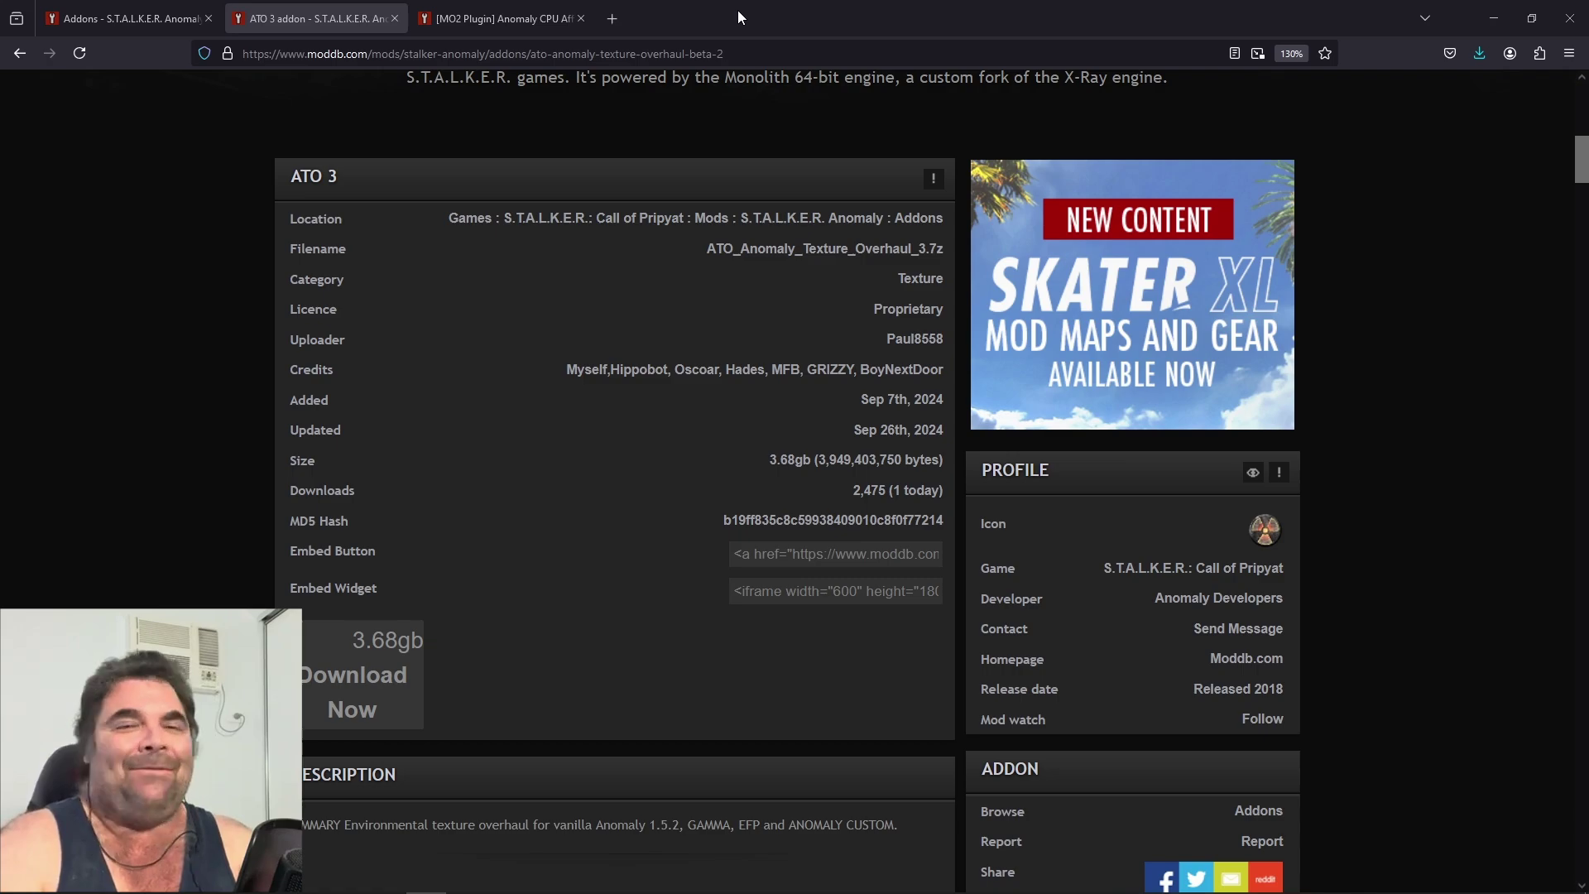
Open the Anomaly CPU Affinity plugin page and review its description, features, installation, usage and troubleshooting sections.
left_click(498, 13)
scroll(260, 562, "down", 10)
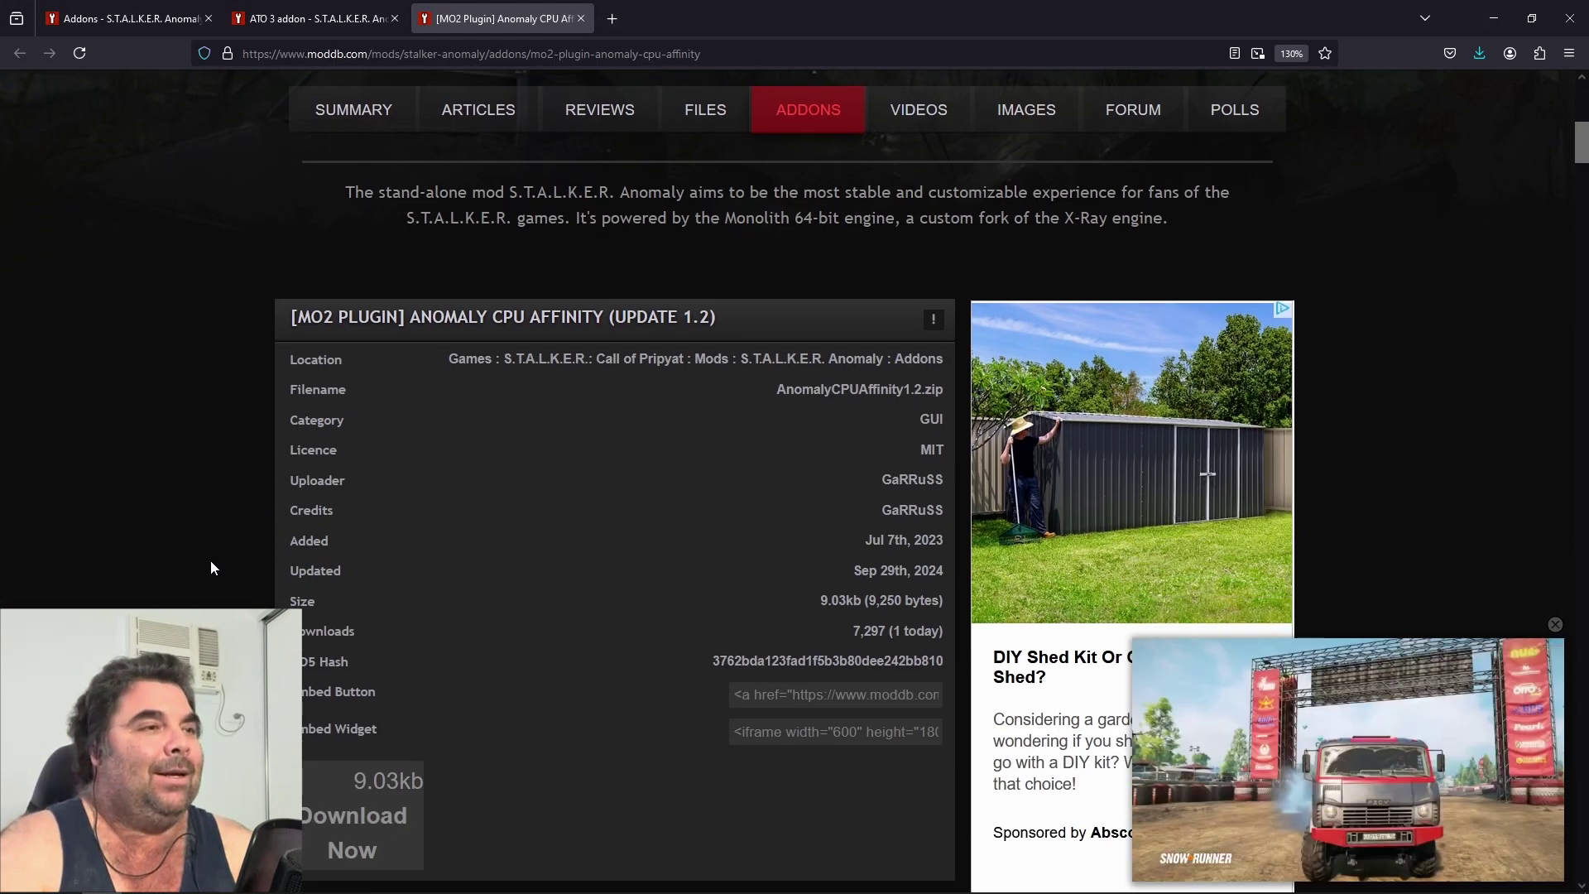
scroll(170, 538, "up", 2)
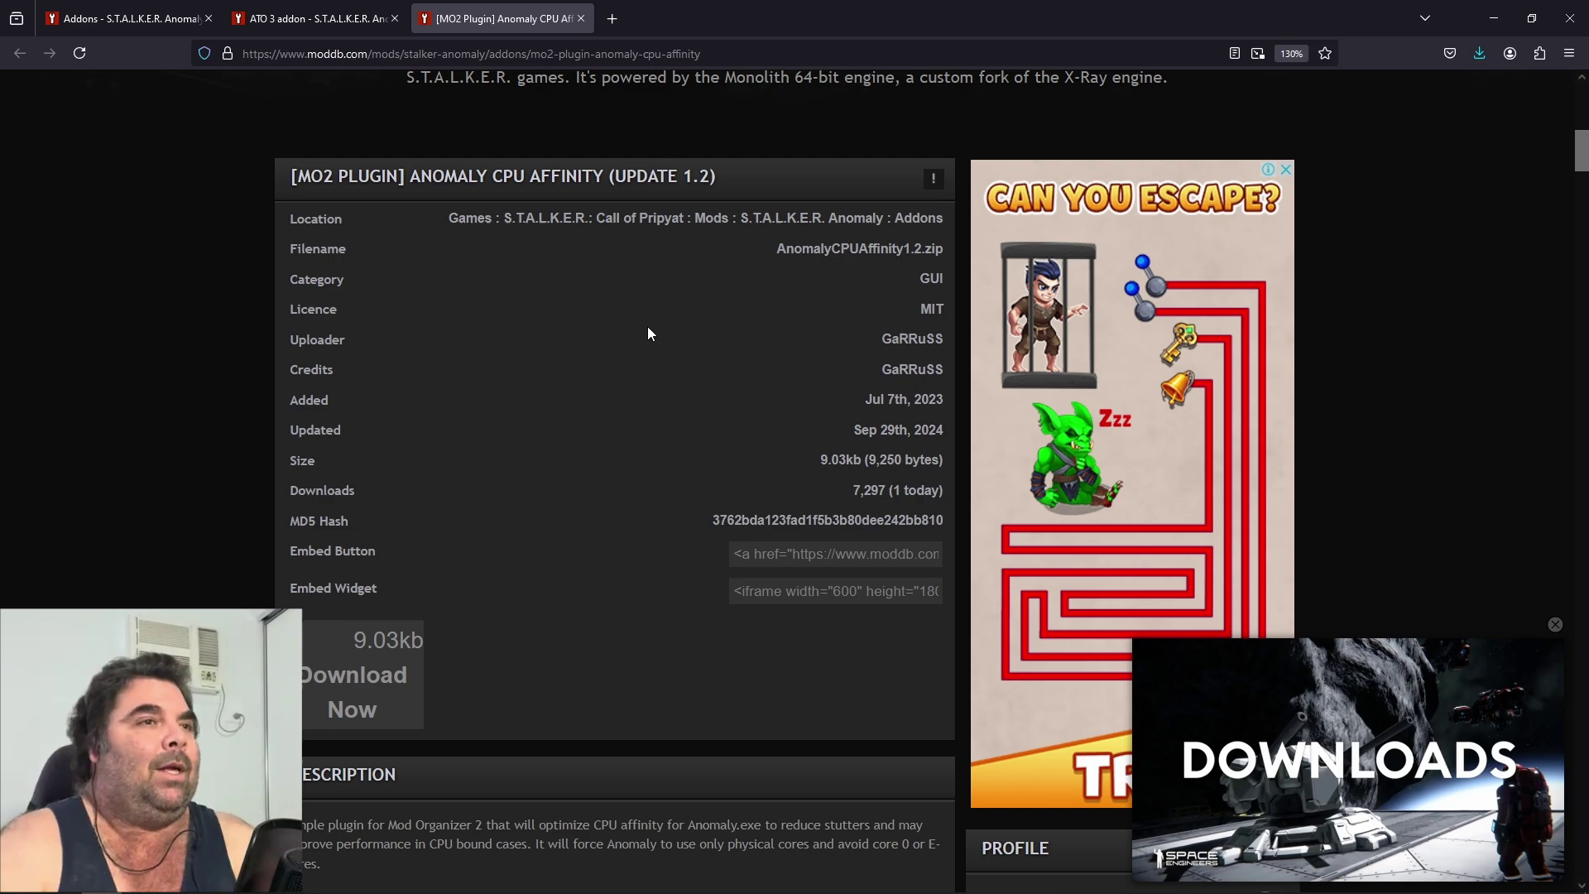
scroll(613, 475, "down", 5)
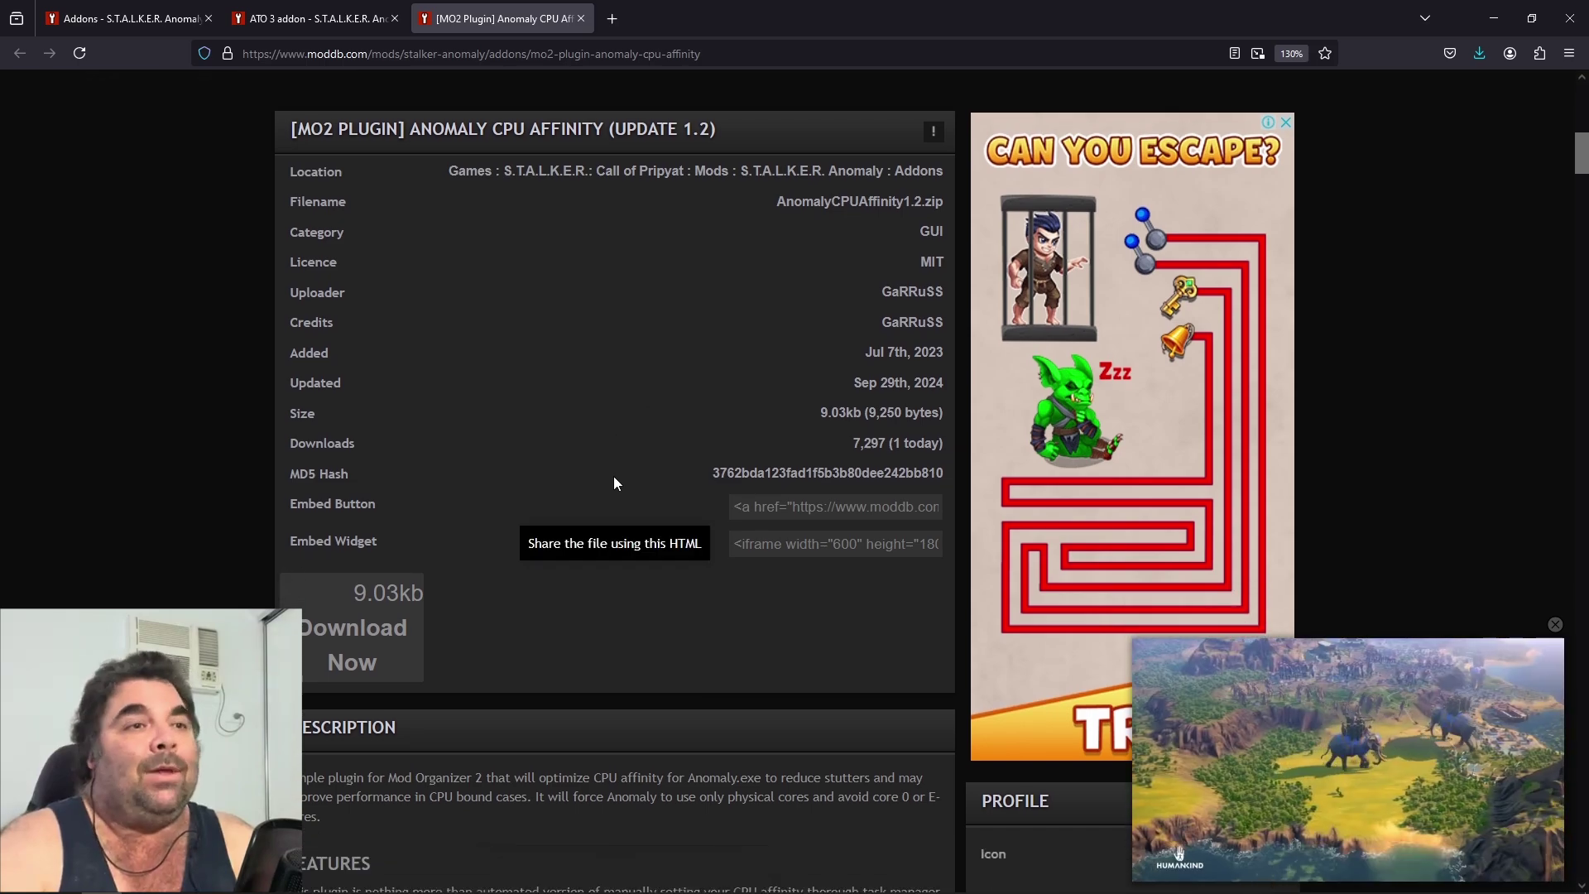
scroll(478, 509, "down", 3)
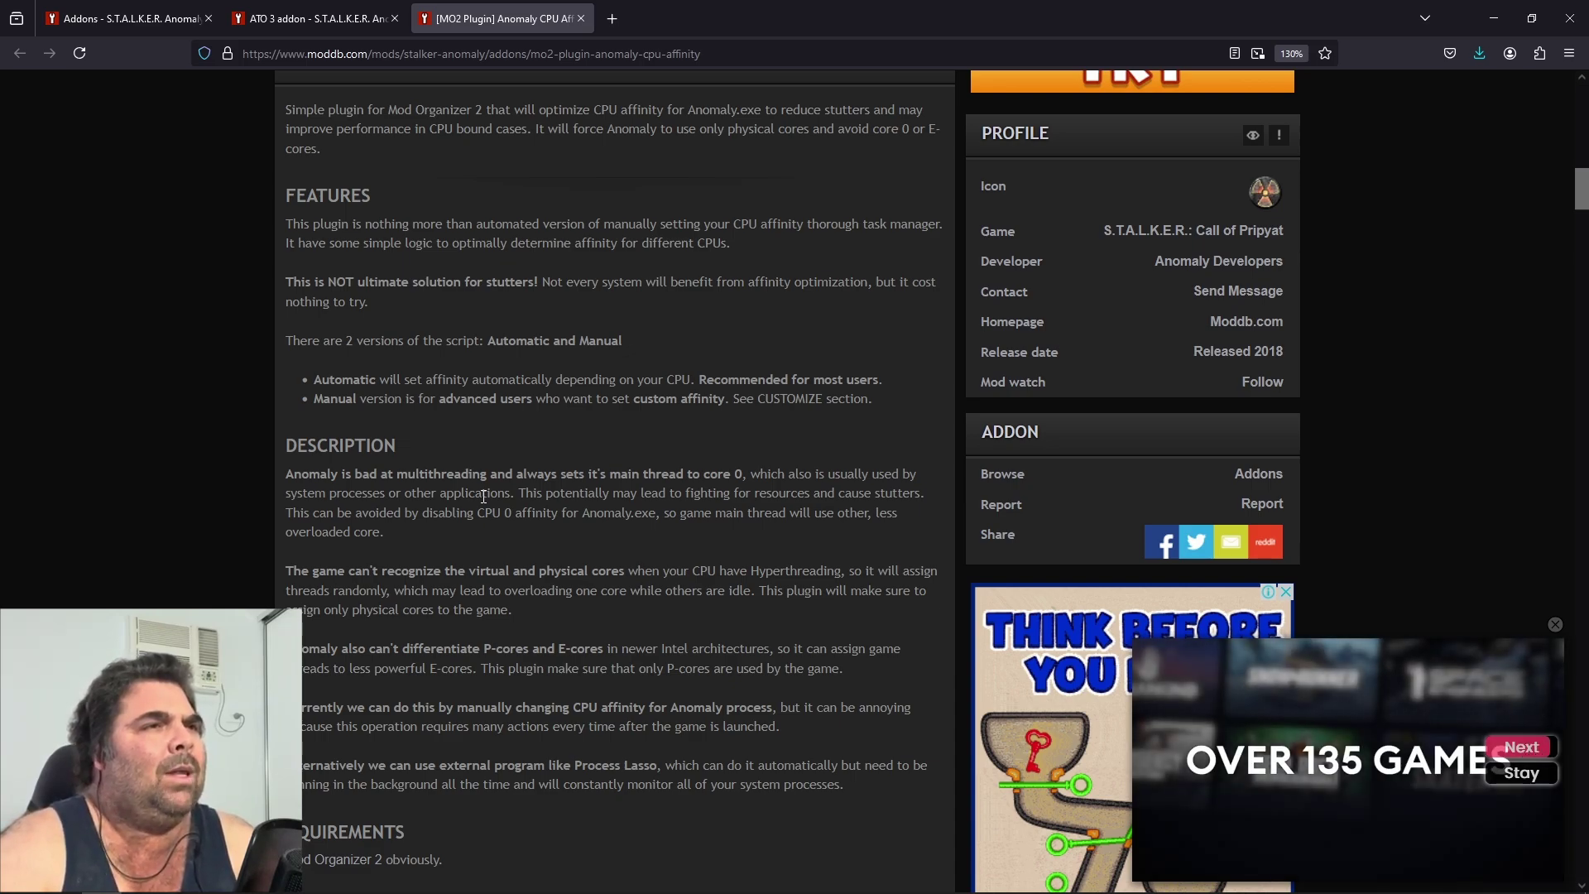
scroll(483, 496, "up", 1)
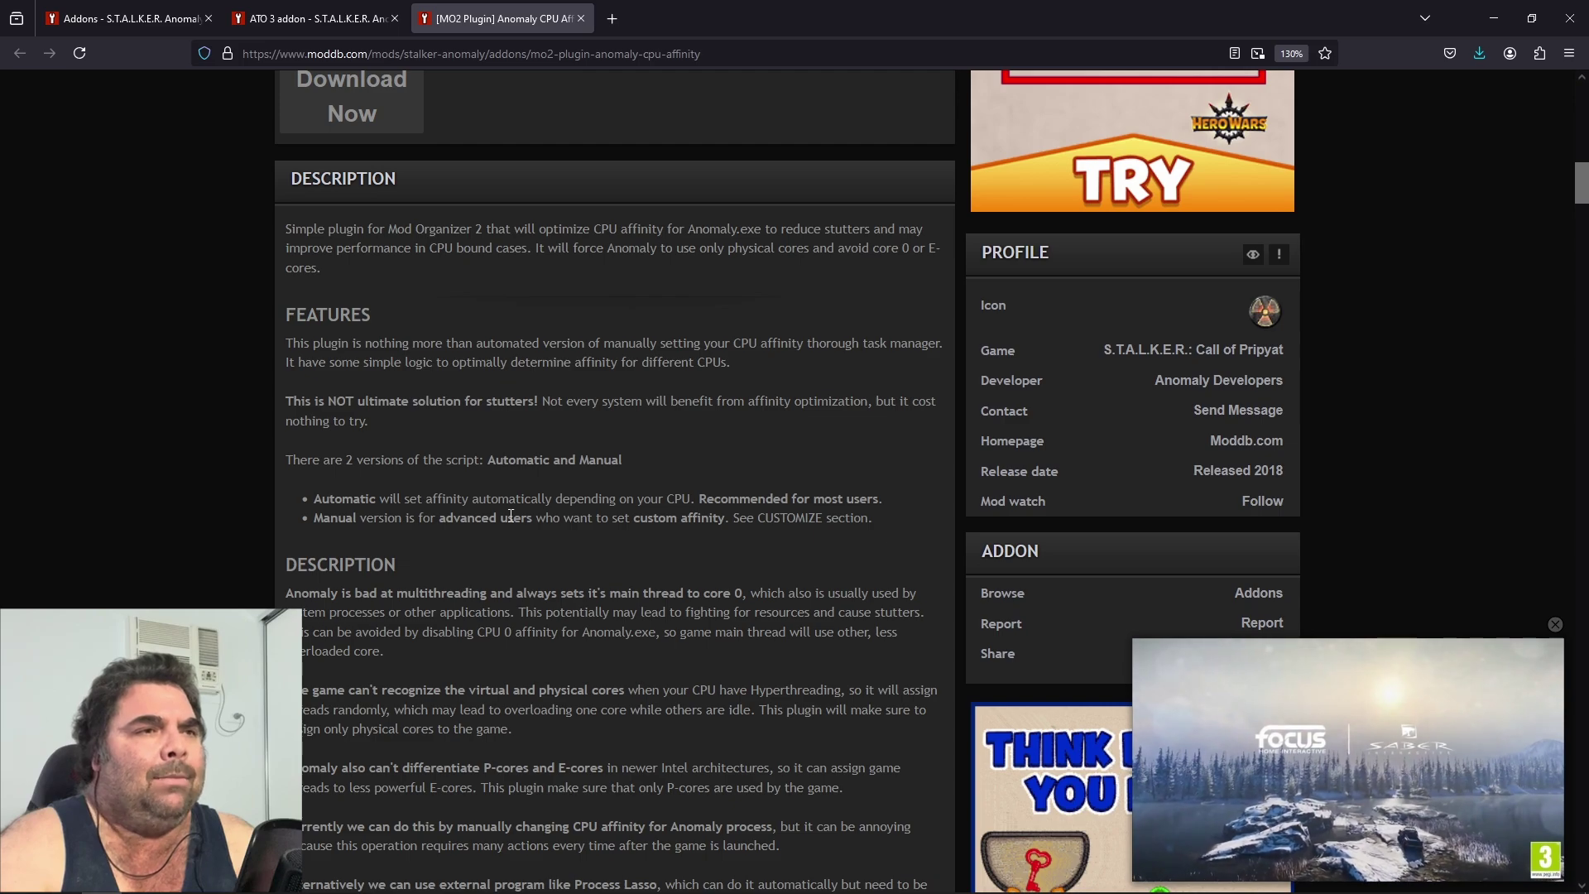
scroll(513, 517, "down", 2)
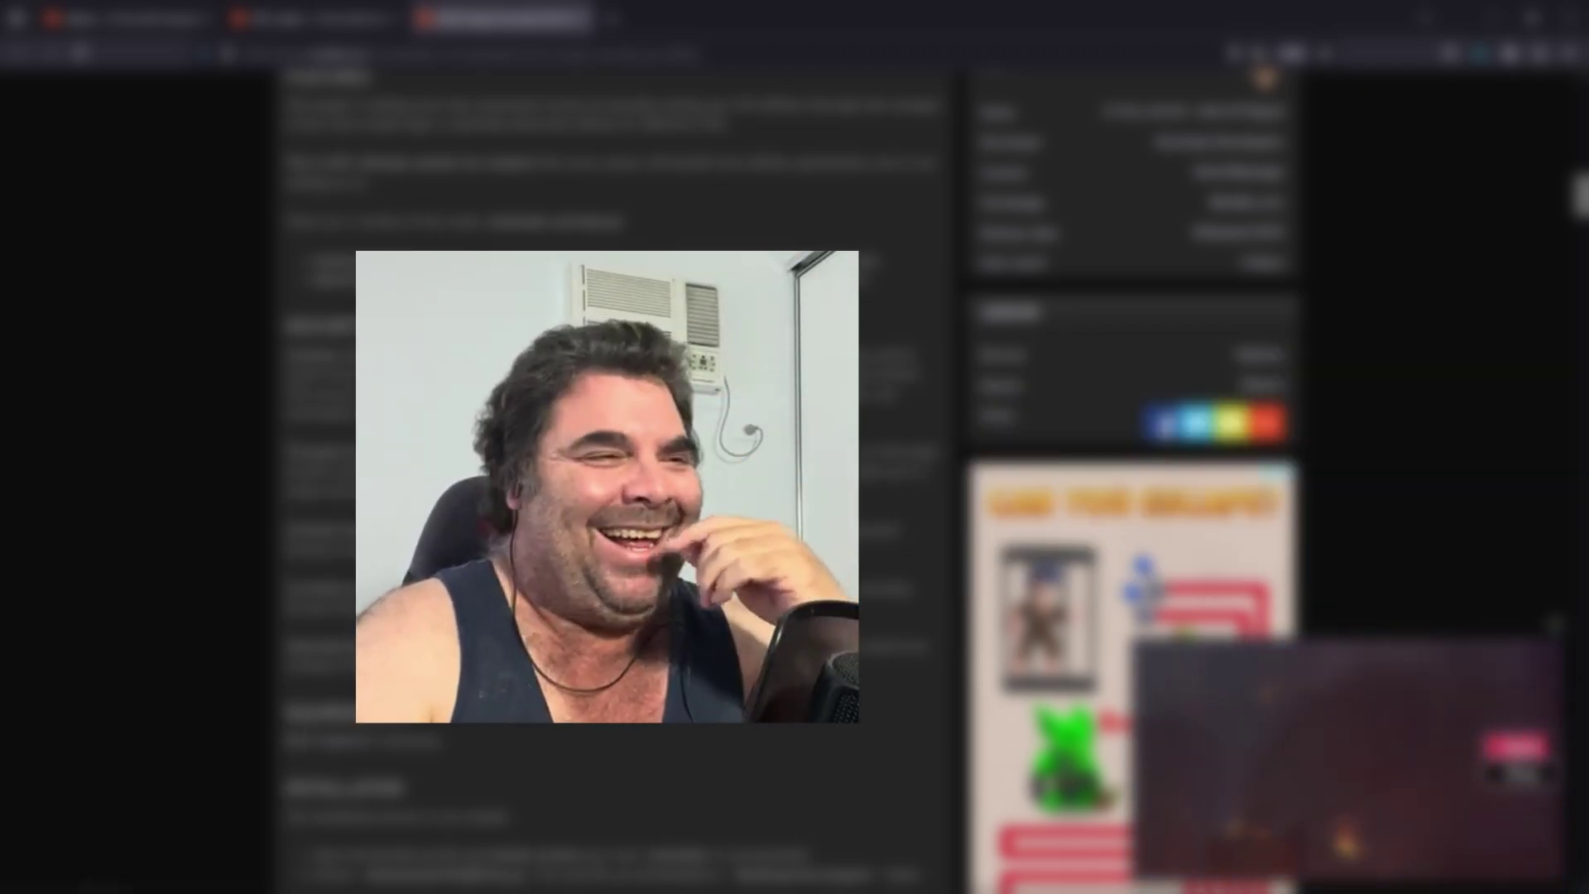
scroll(625, 619, "down", 3)
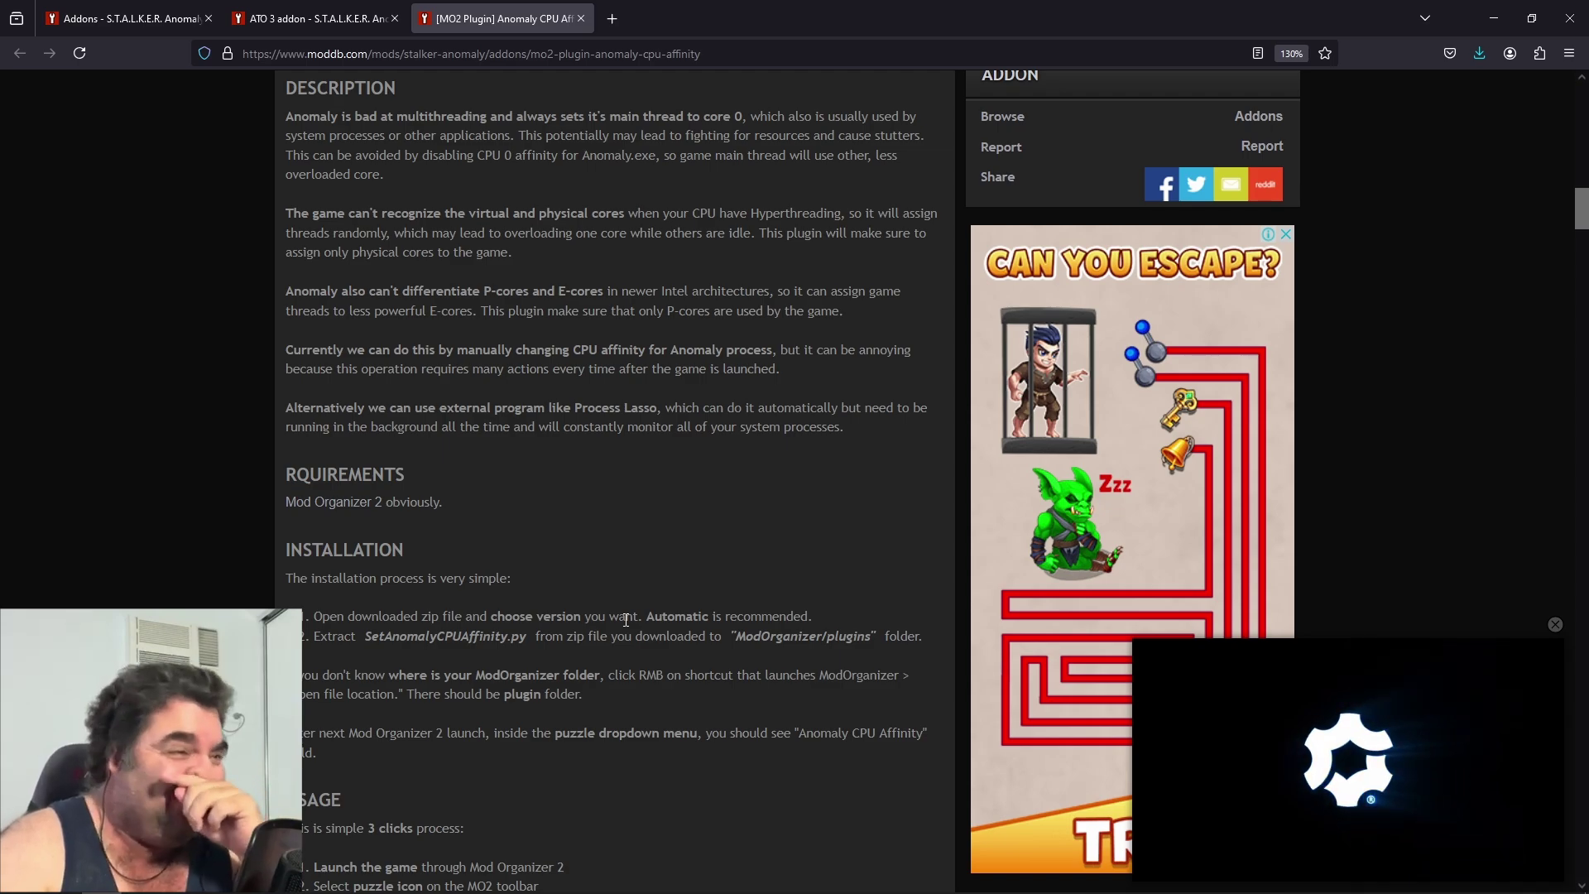
scroll(601, 594, "down", 3)
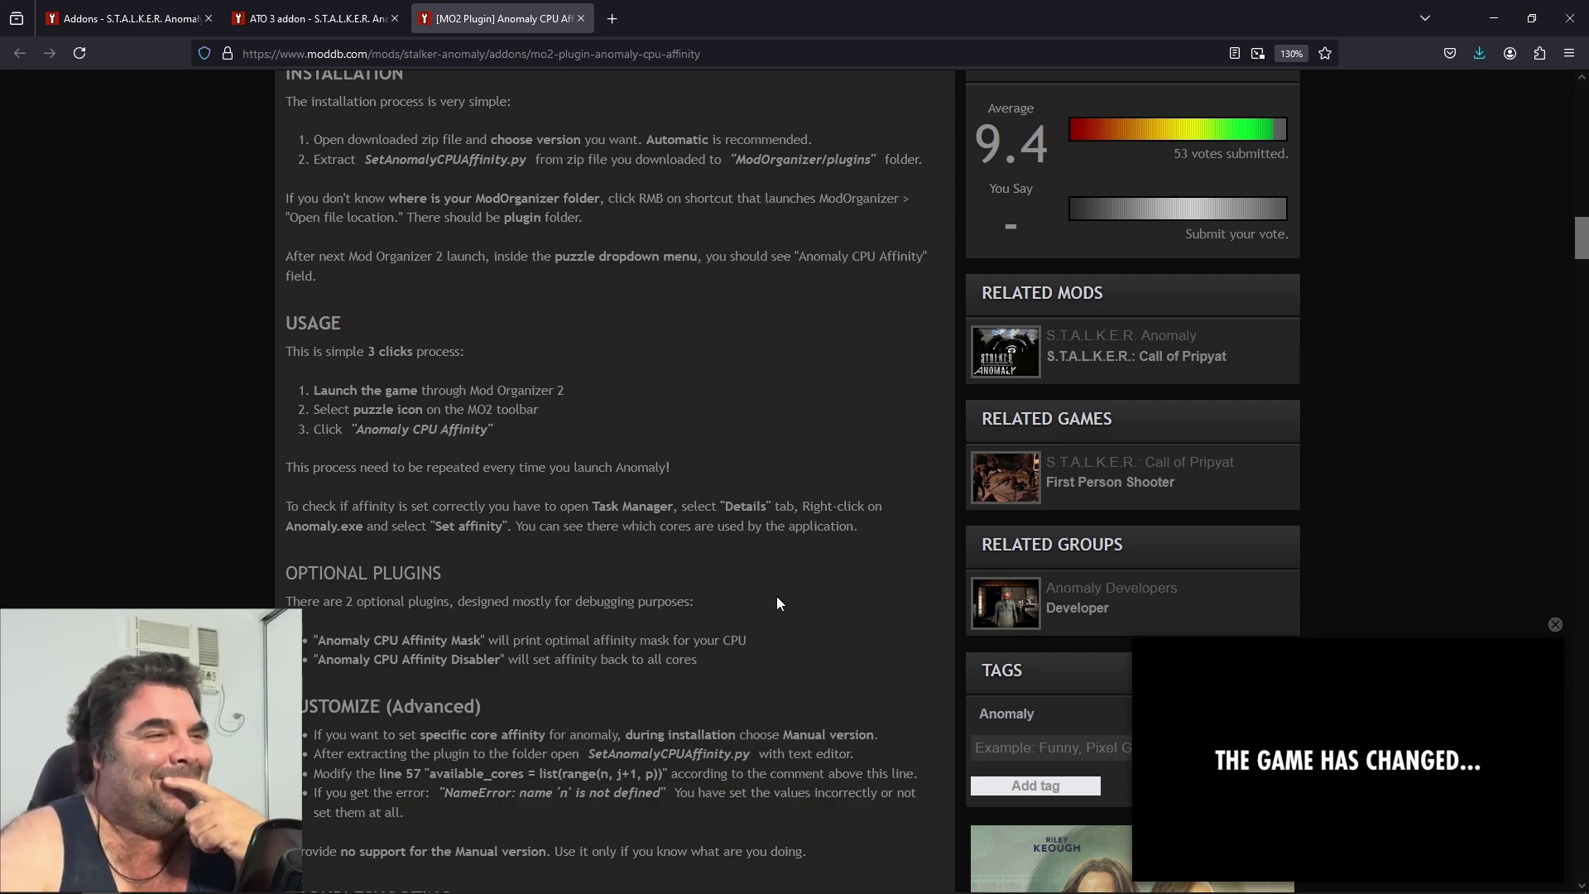
scroll(596, 660, "down", 2)
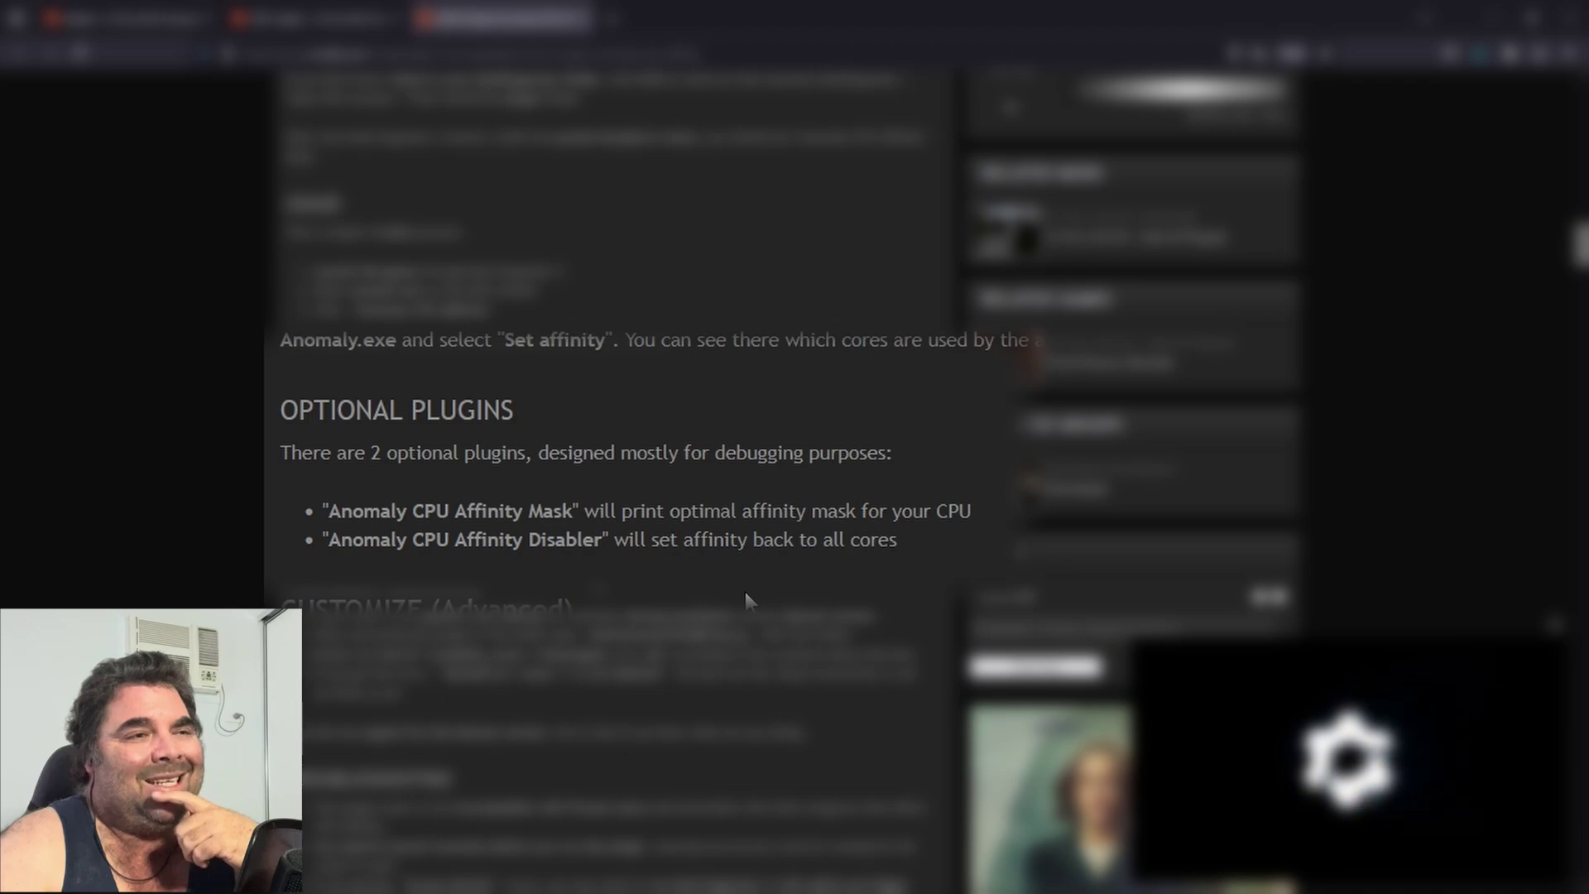
scroll(596, 574, "down", 5)
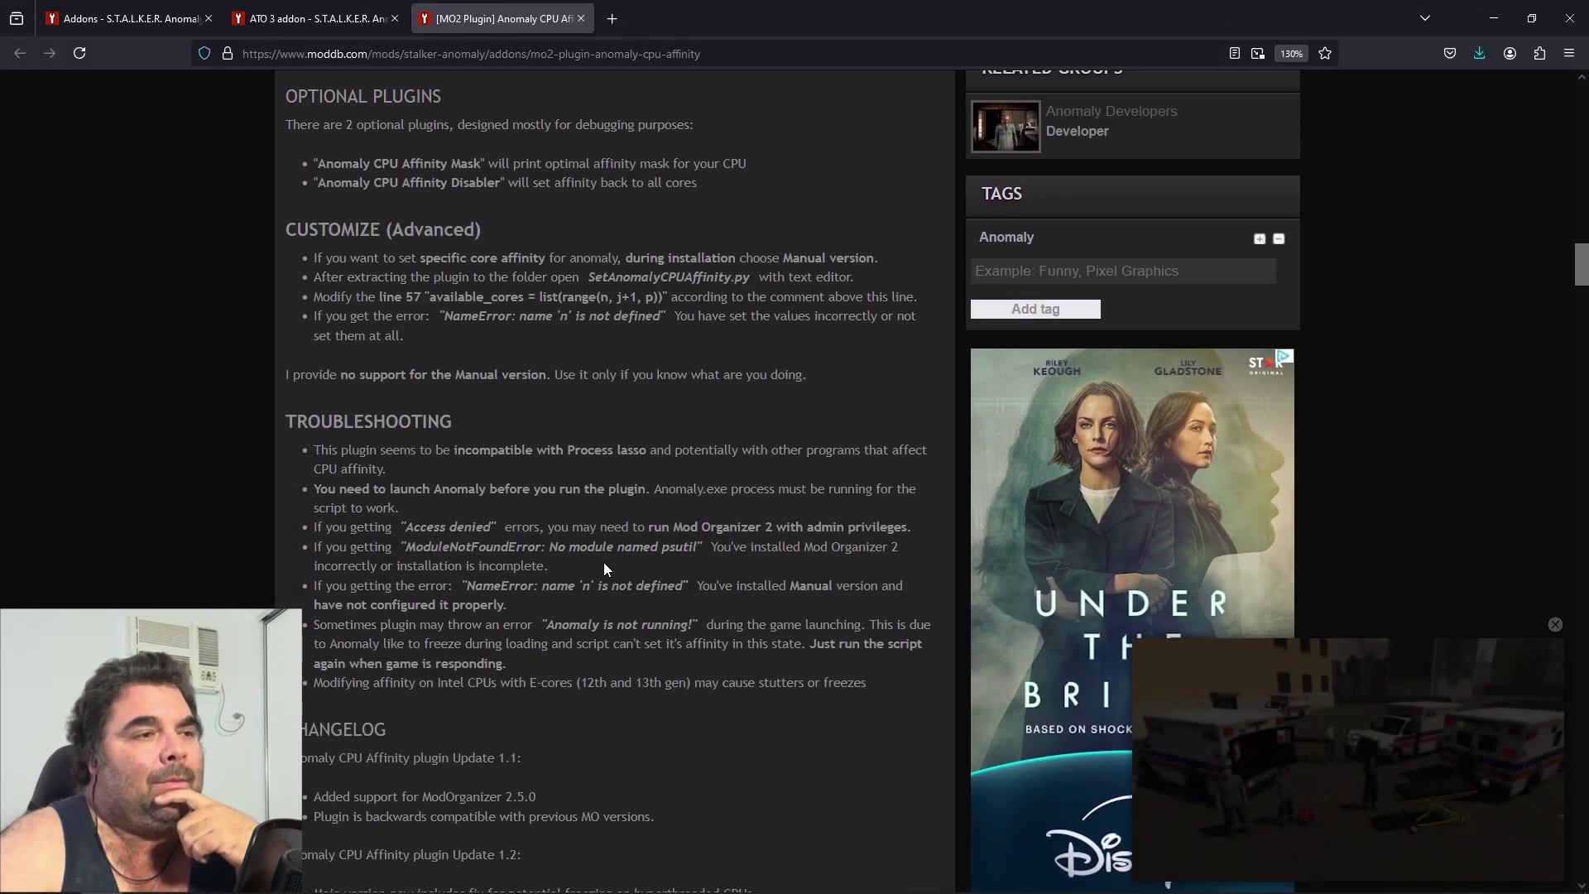
scroll(646, 569, "down", 3)
scroll(782, 569, "up", 10)
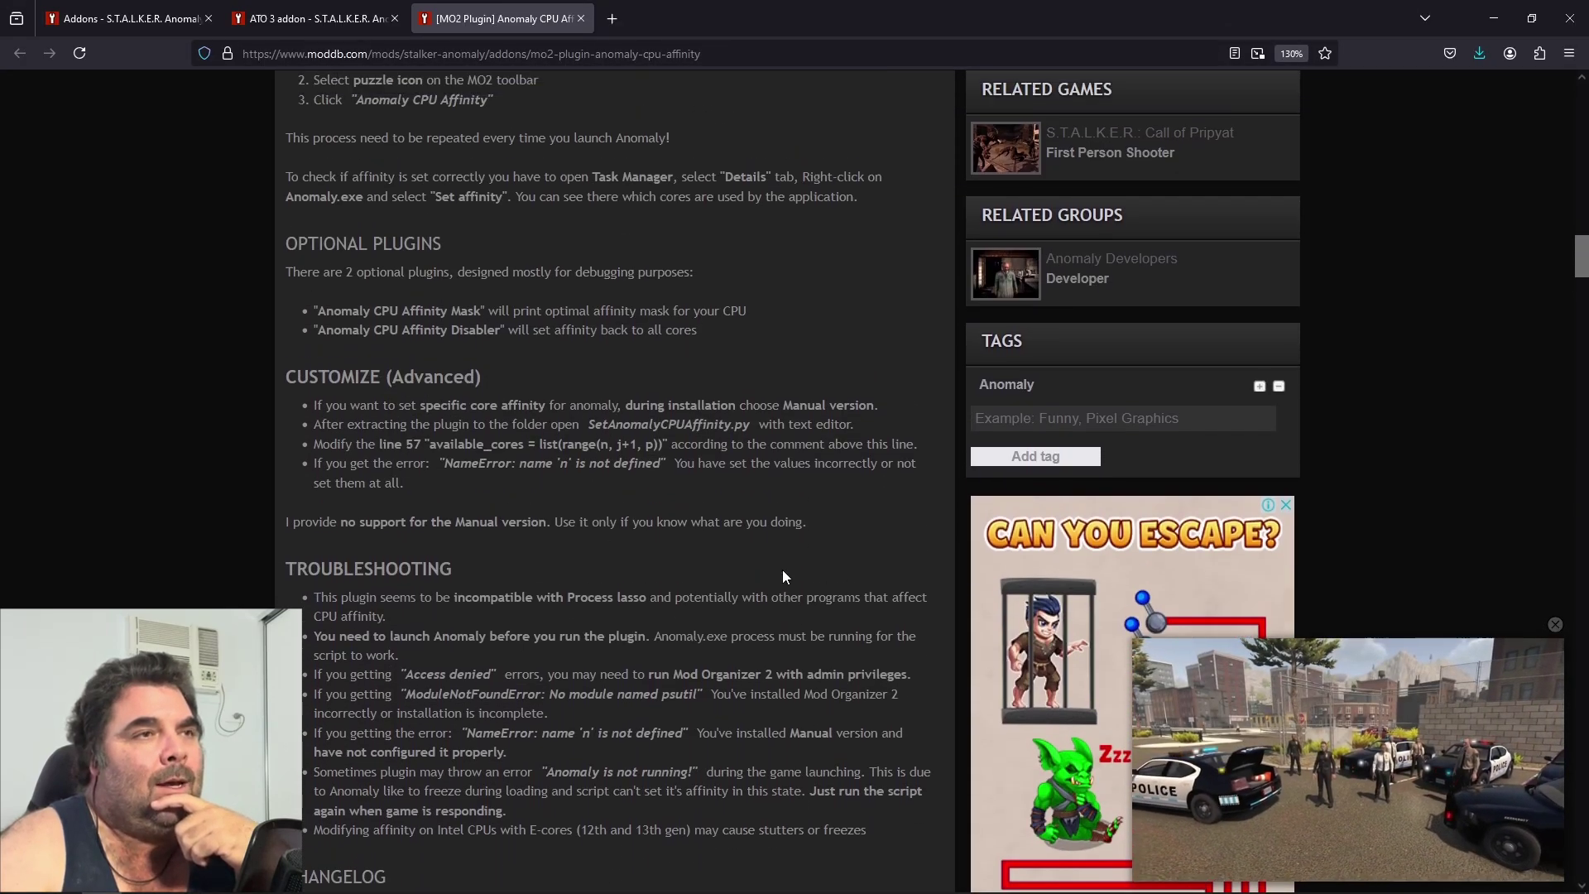
scroll(748, 546, "up", 8)
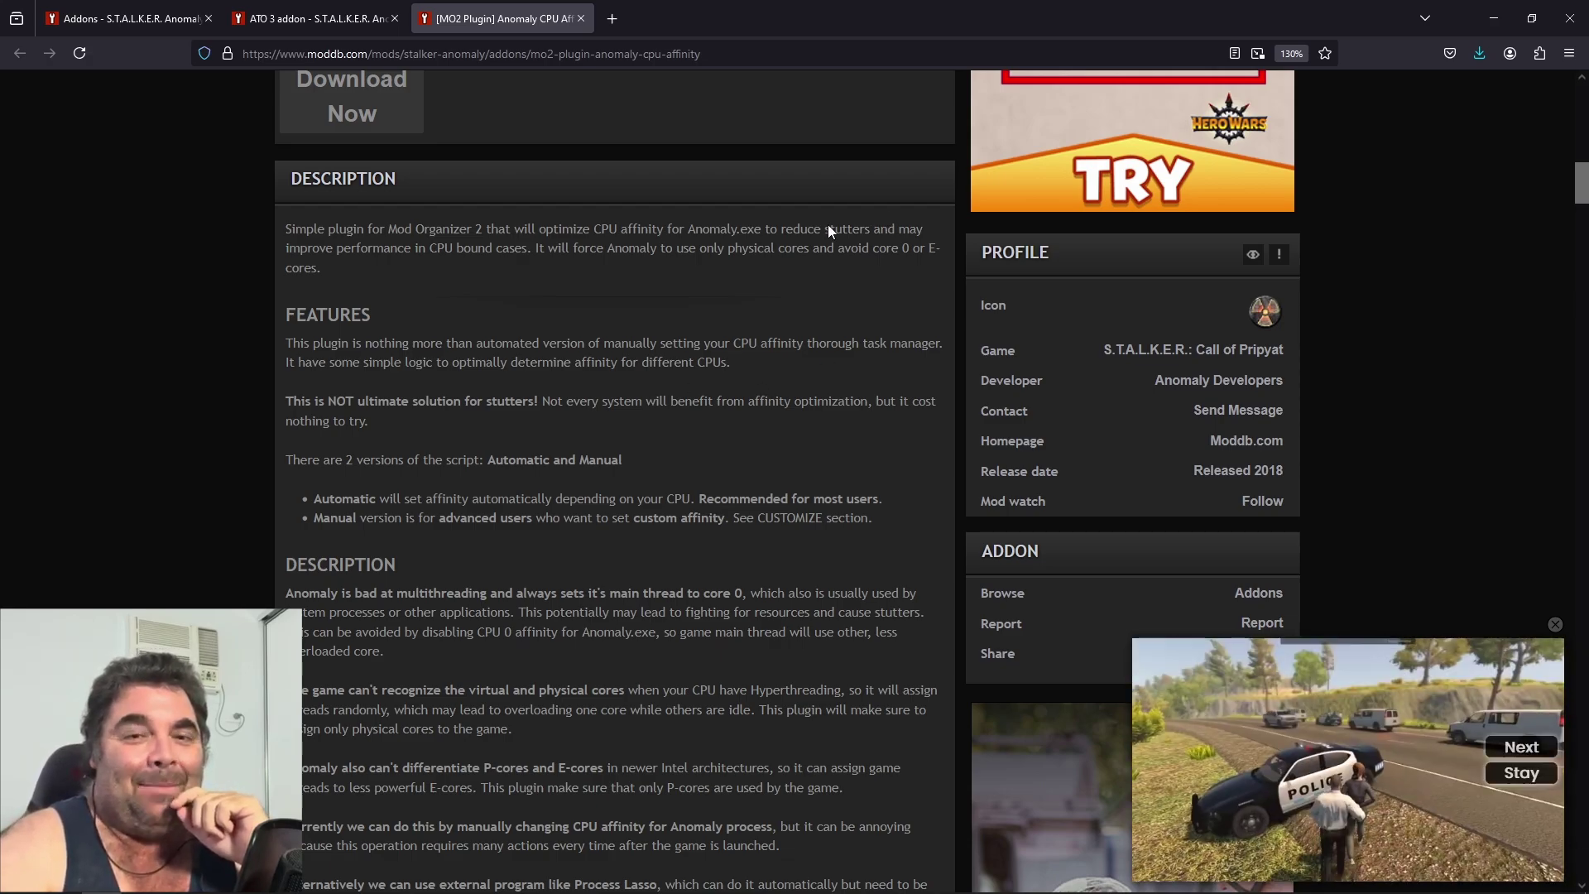
Examine the user comments on the CPU Affinity plugin page, then return to the file details.
scroll(761, 378, "down", 18)
scroll(717, 397, "down", 15)
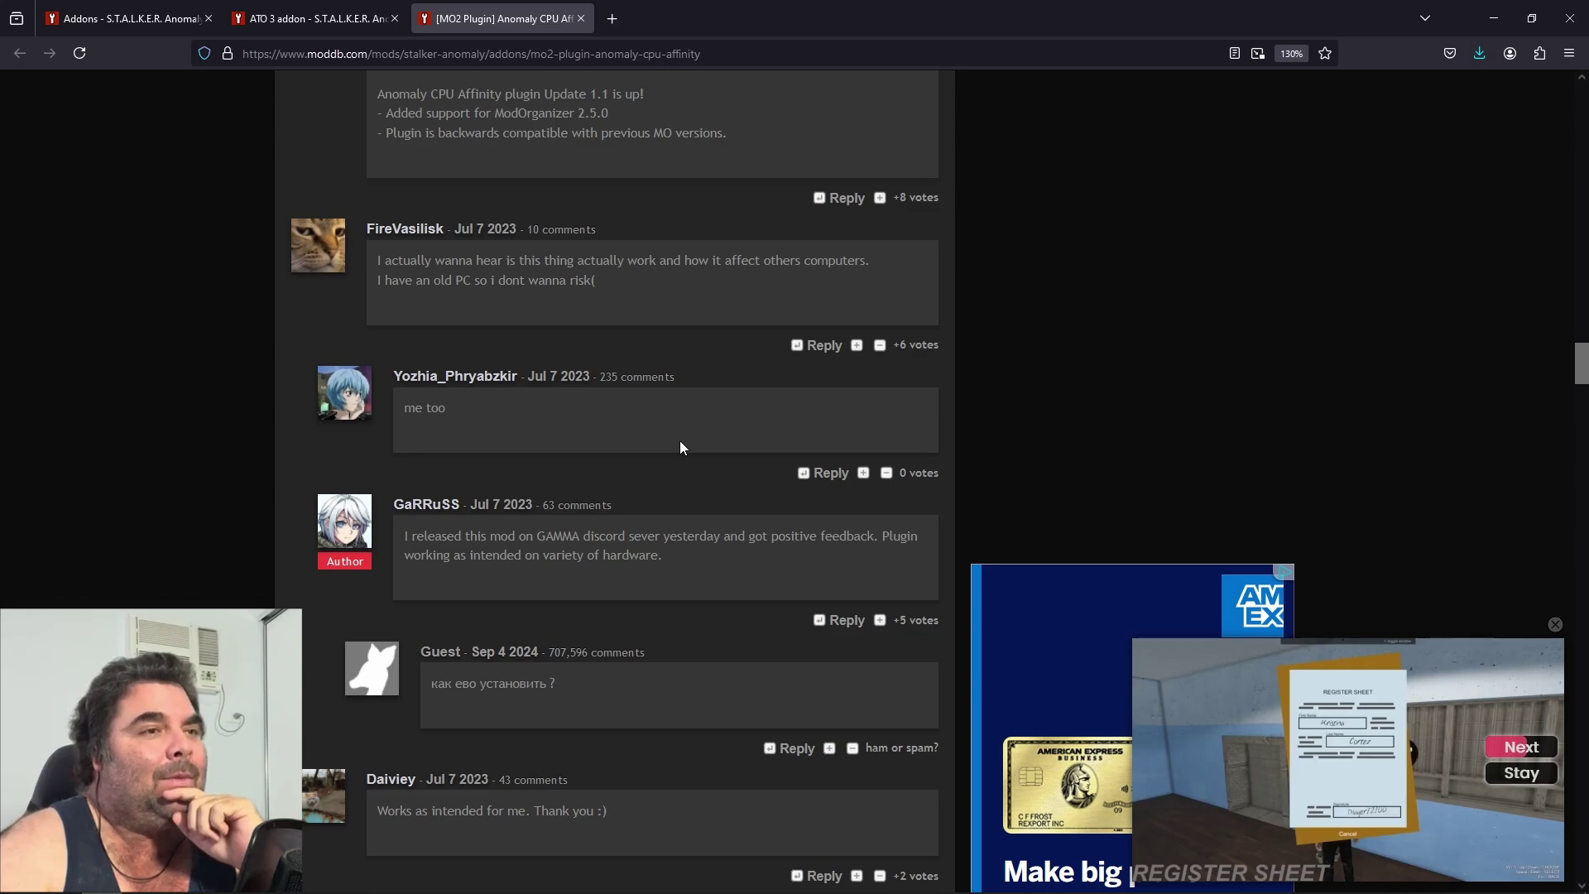
scroll(706, 447, "up", 1)
scroll(708, 454, "down", 2)
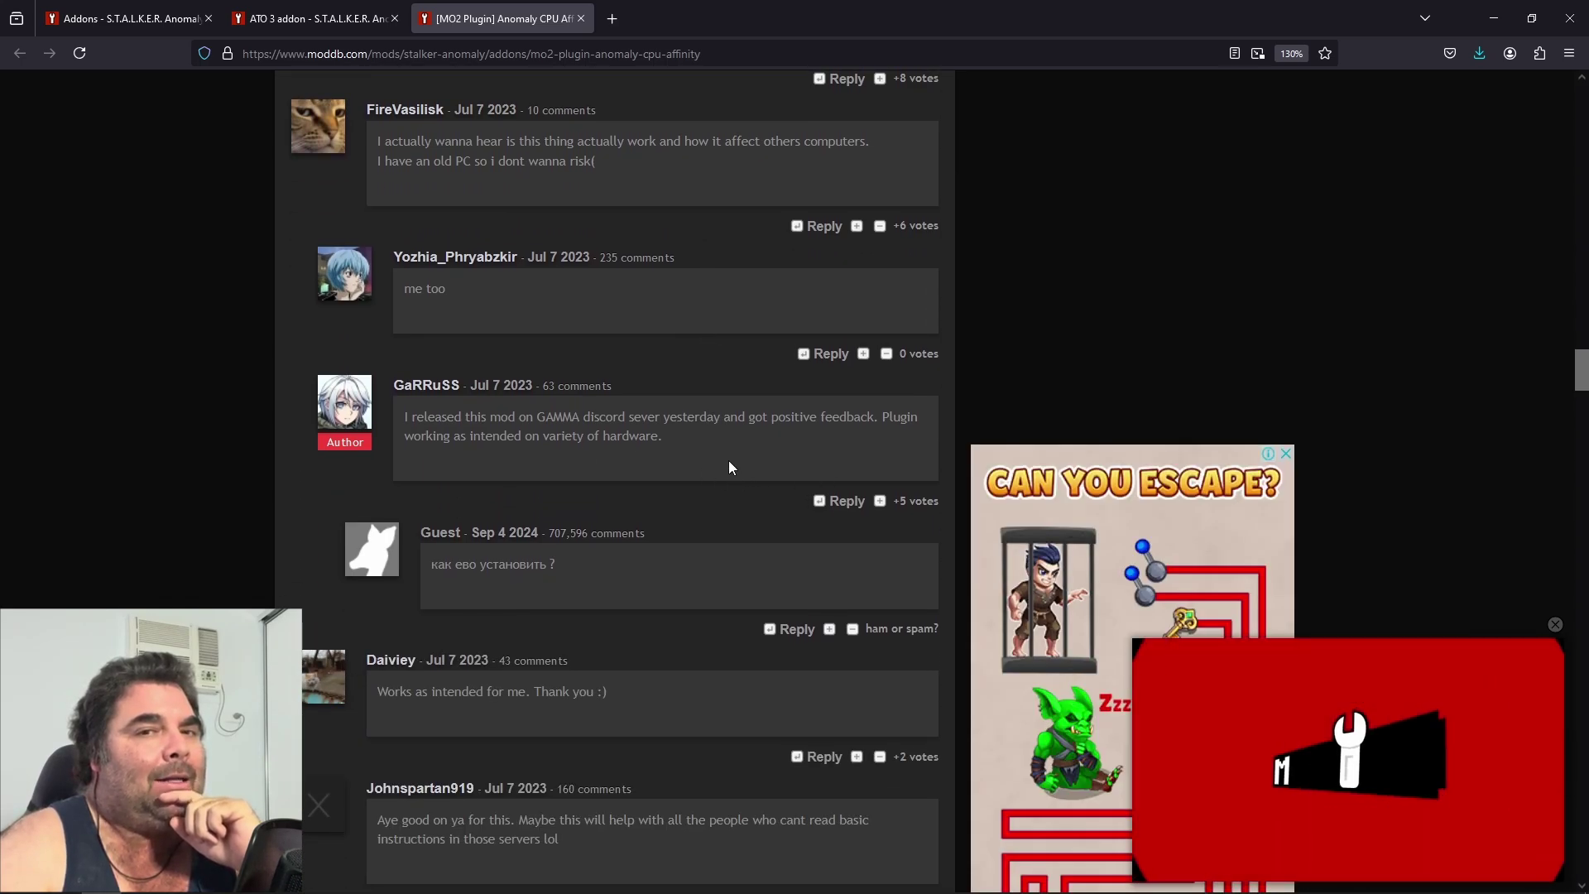
scroll(728, 351, "up", 15)
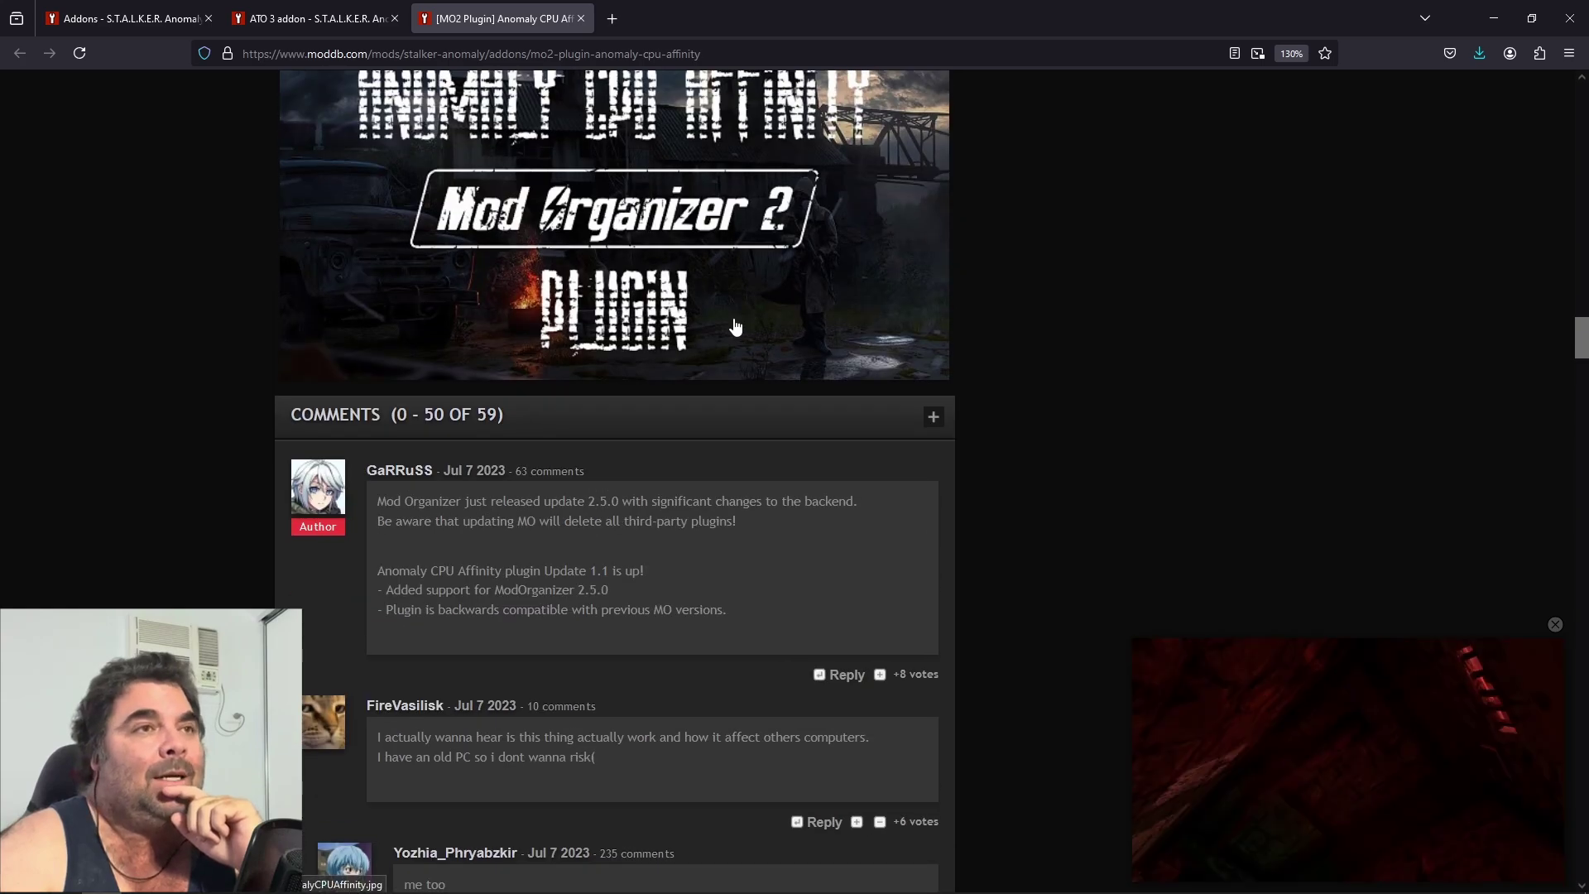
scroll(717, 331, "up", 8)
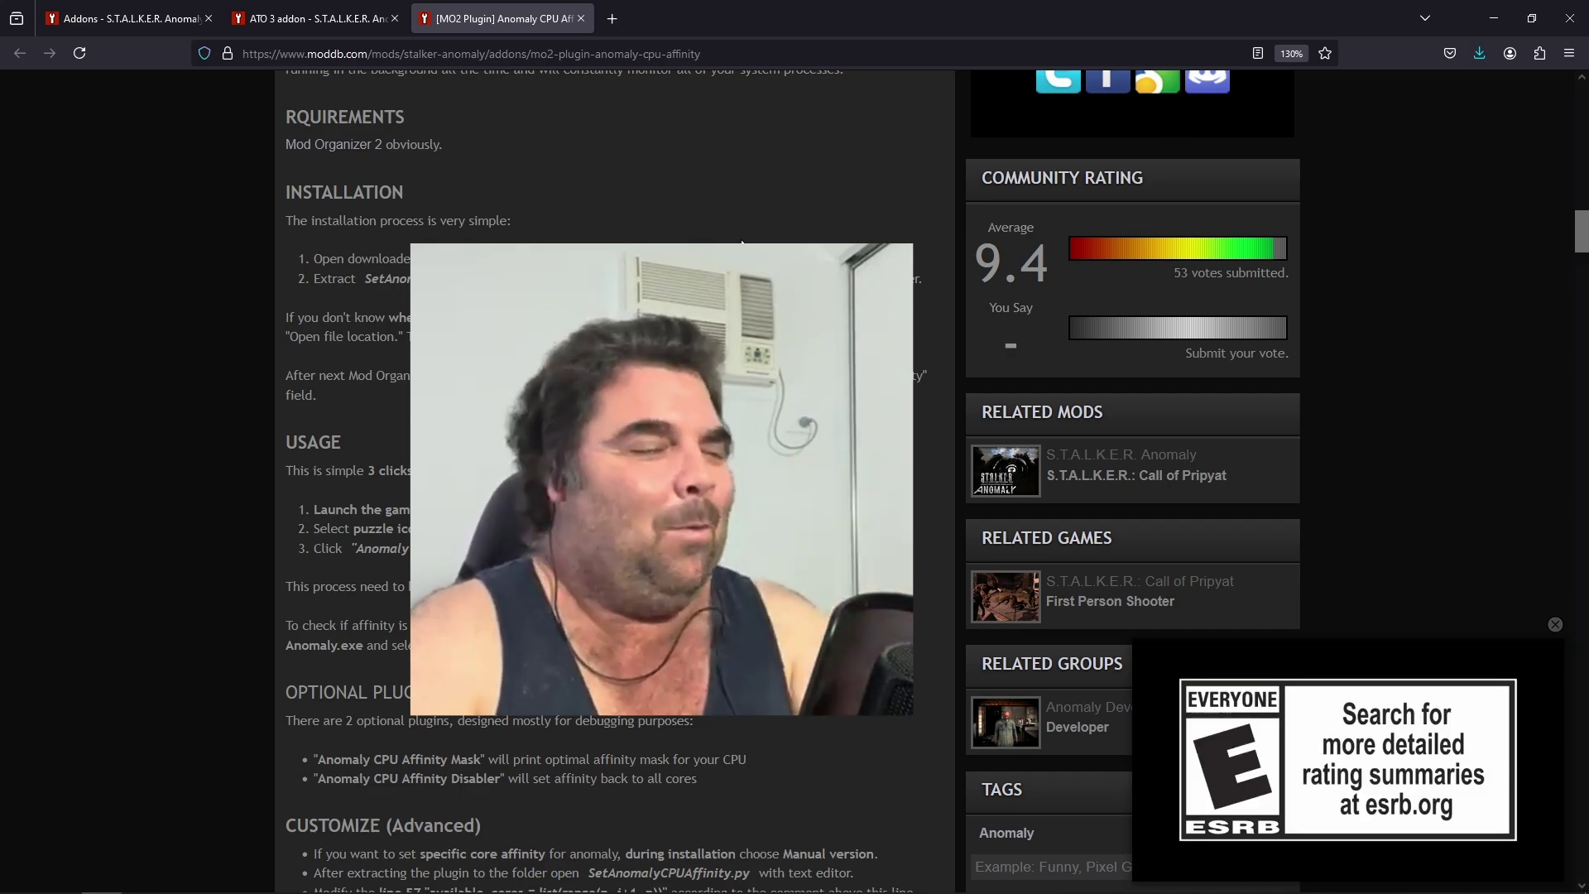
scroll(758, 165, "up", 10)
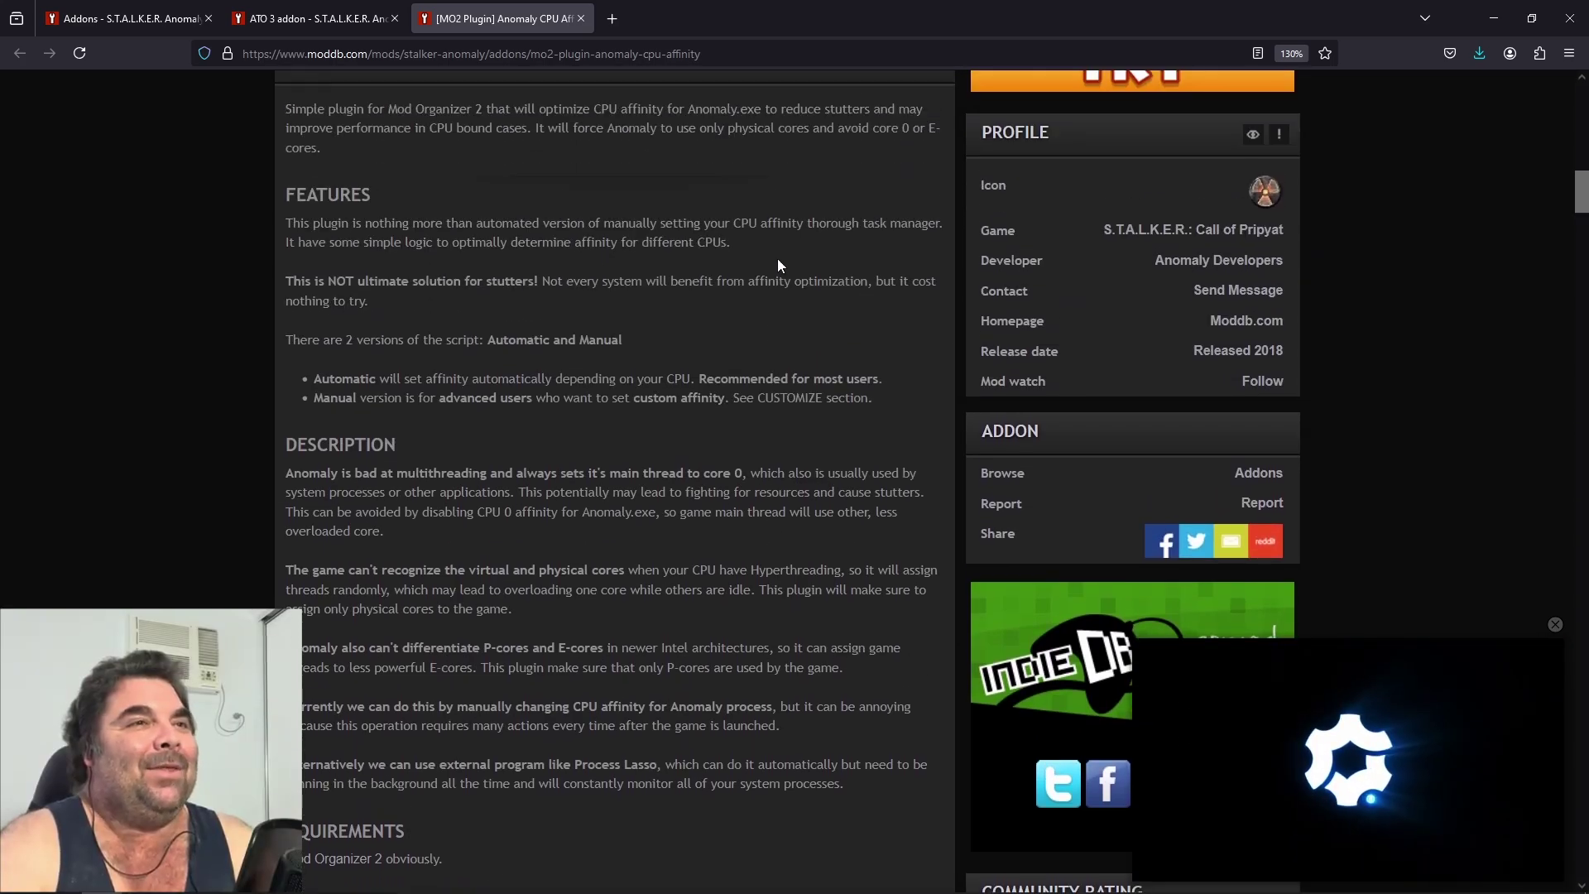
scroll(752, 284, "up", 5)
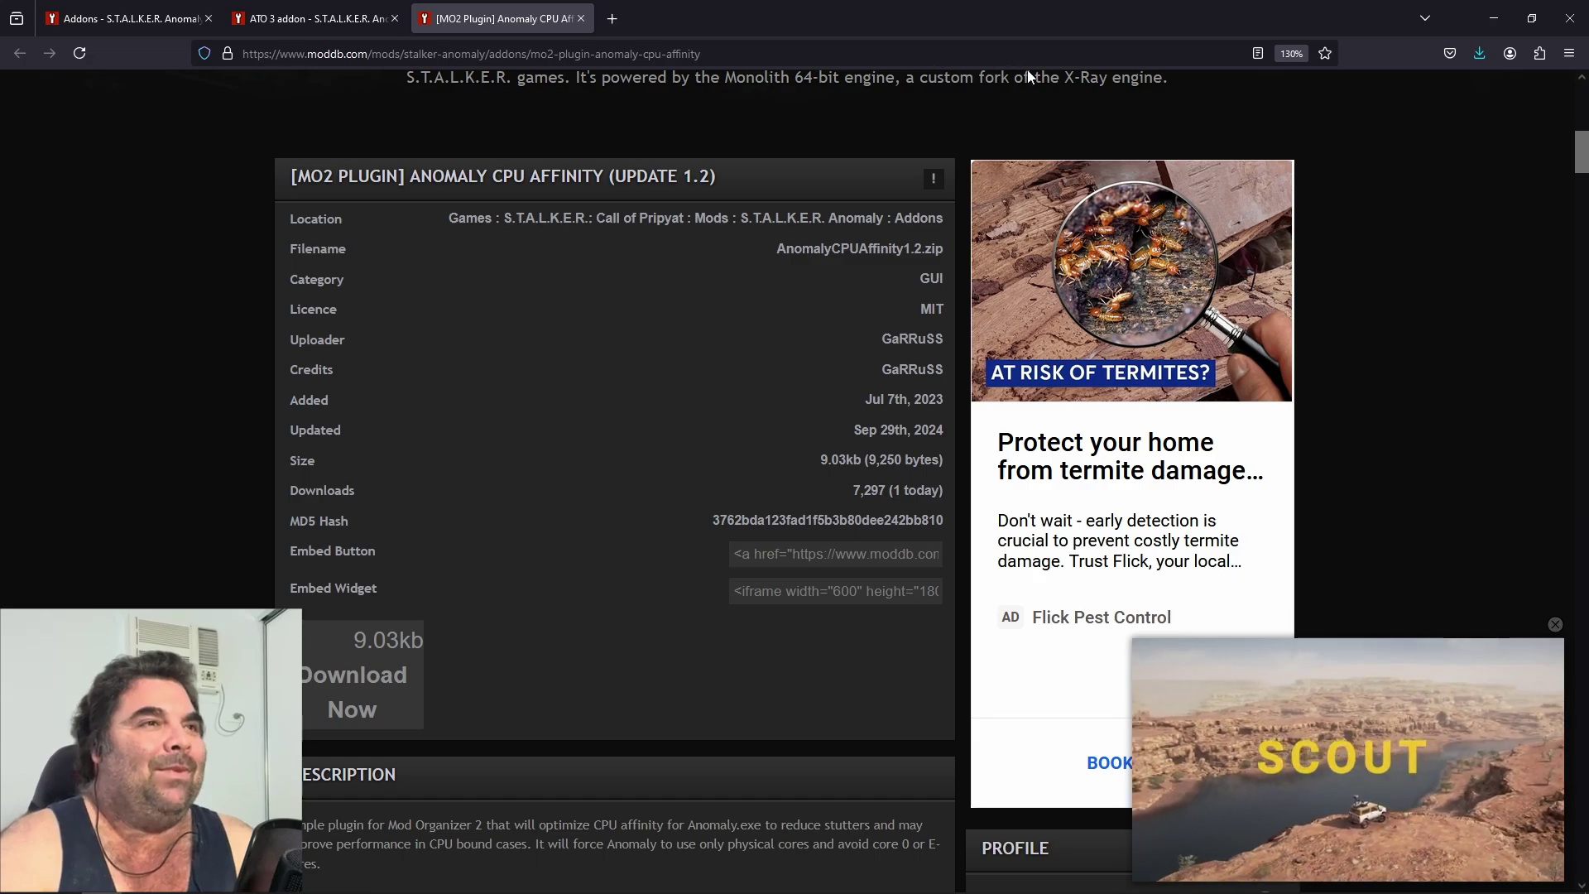
Switch to Mod Organizer, run the Anomaly Launcher and start S.T.A.L.K.E.R. Anomaly from it.
left_click(1494, 18)
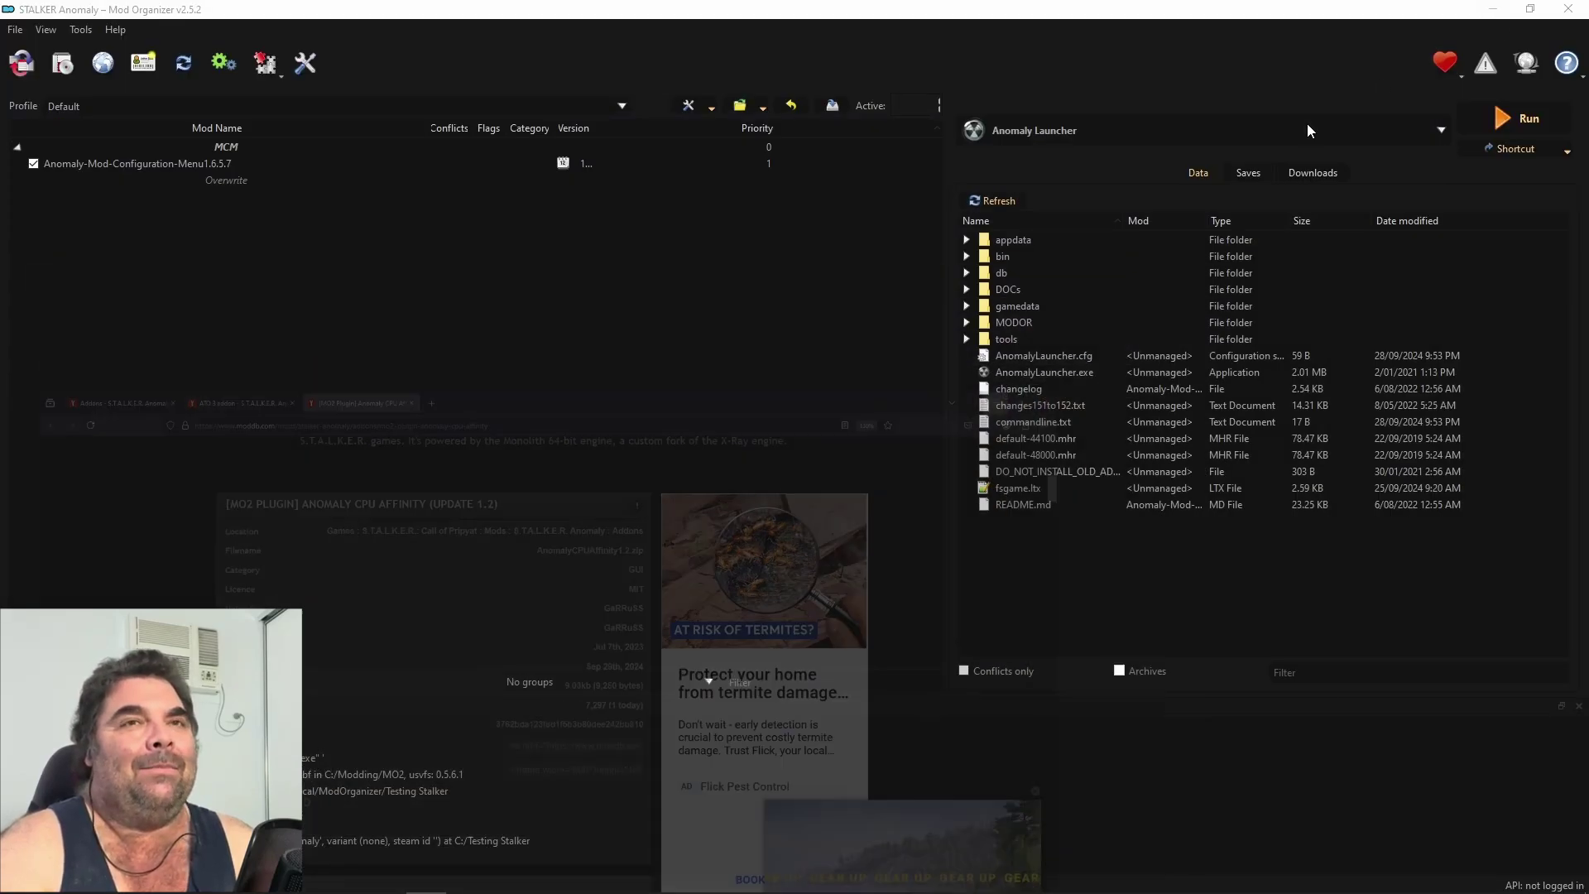
left_click(1518, 118)
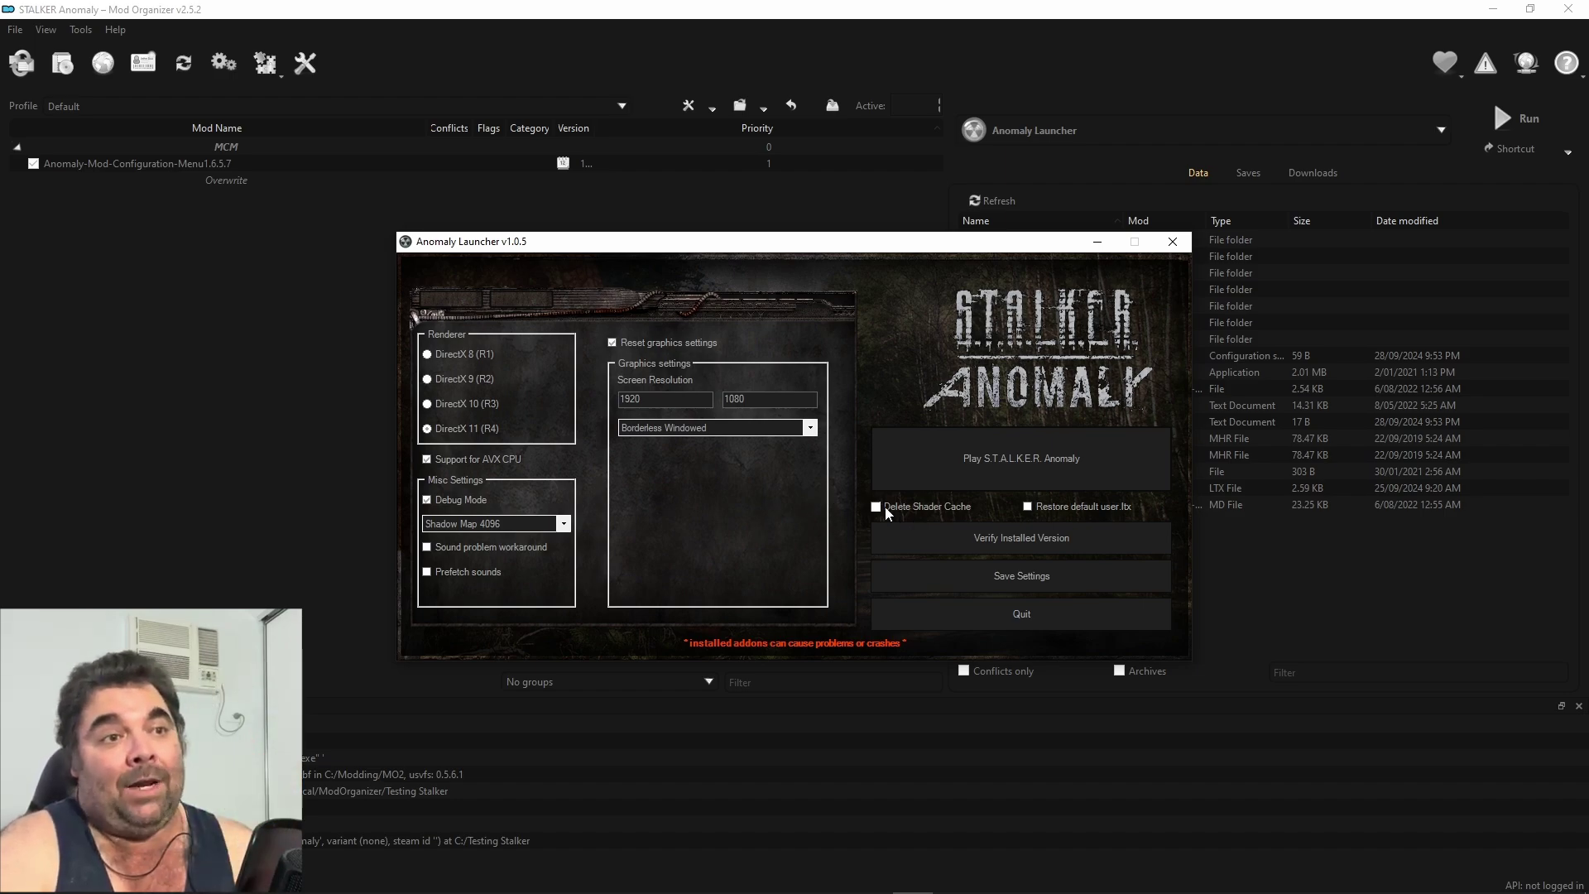
left_click(881, 481)
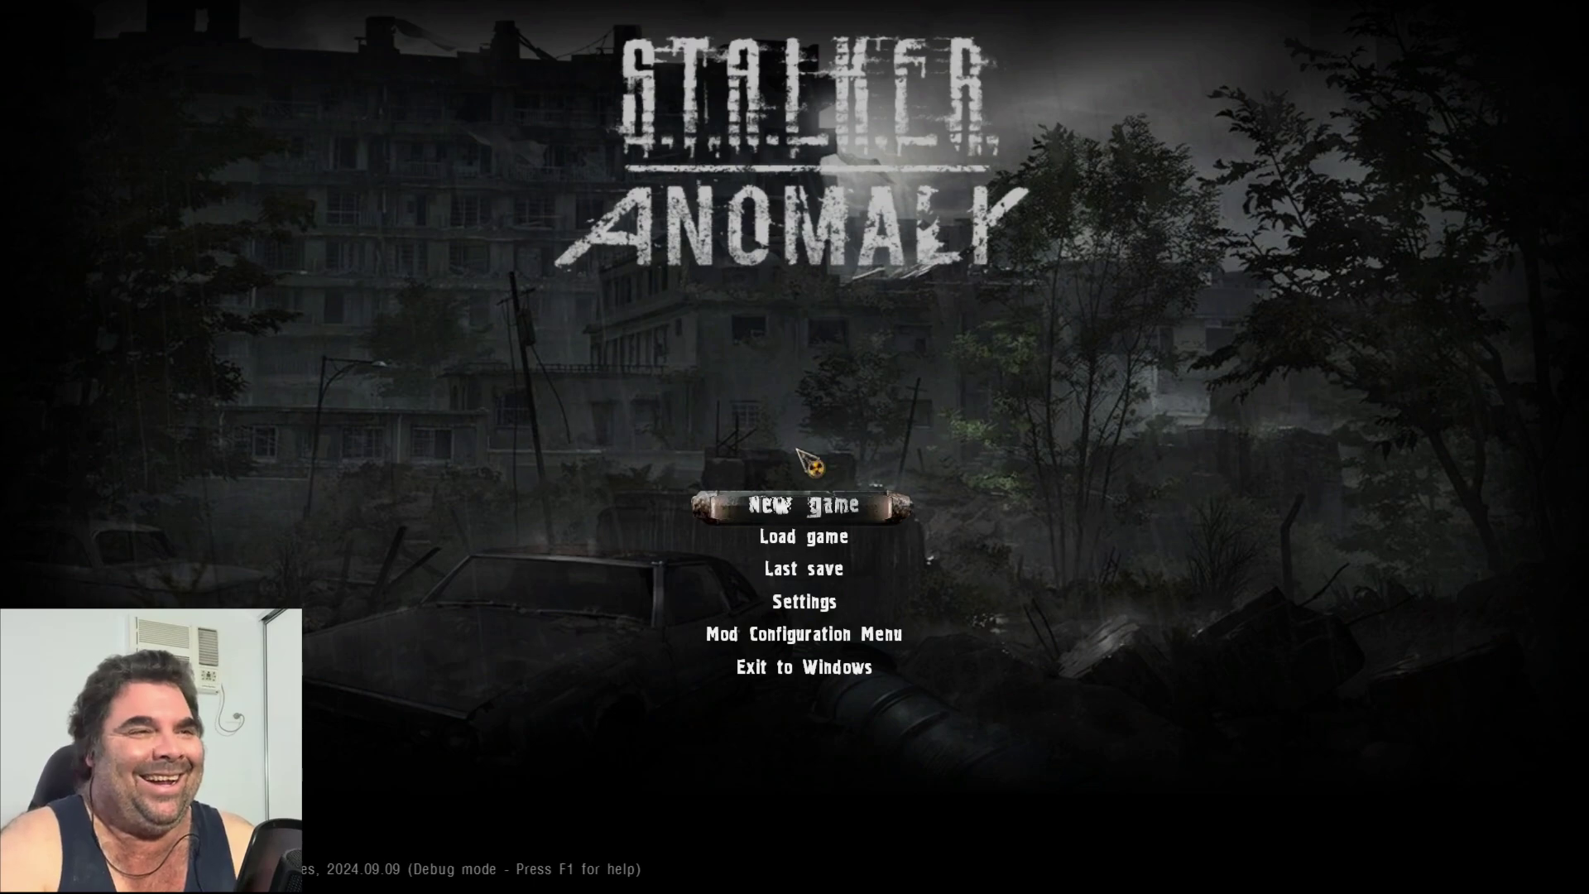
Set the music volume to 0 in the game's general sound settings and apply the change.
left_click(801, 602)
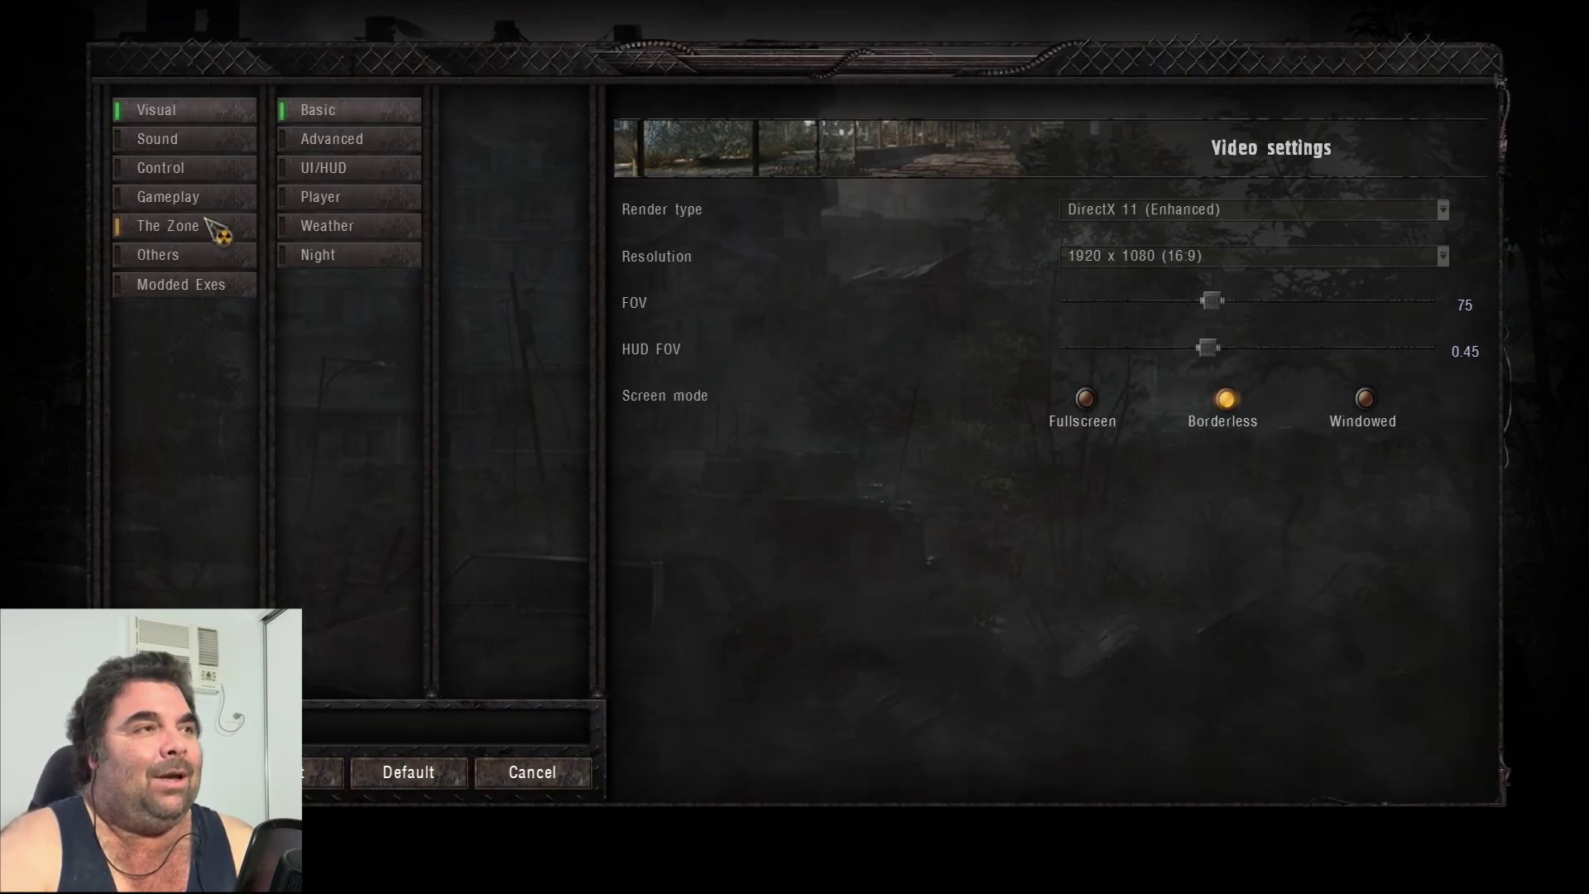
left_click(178, 142)
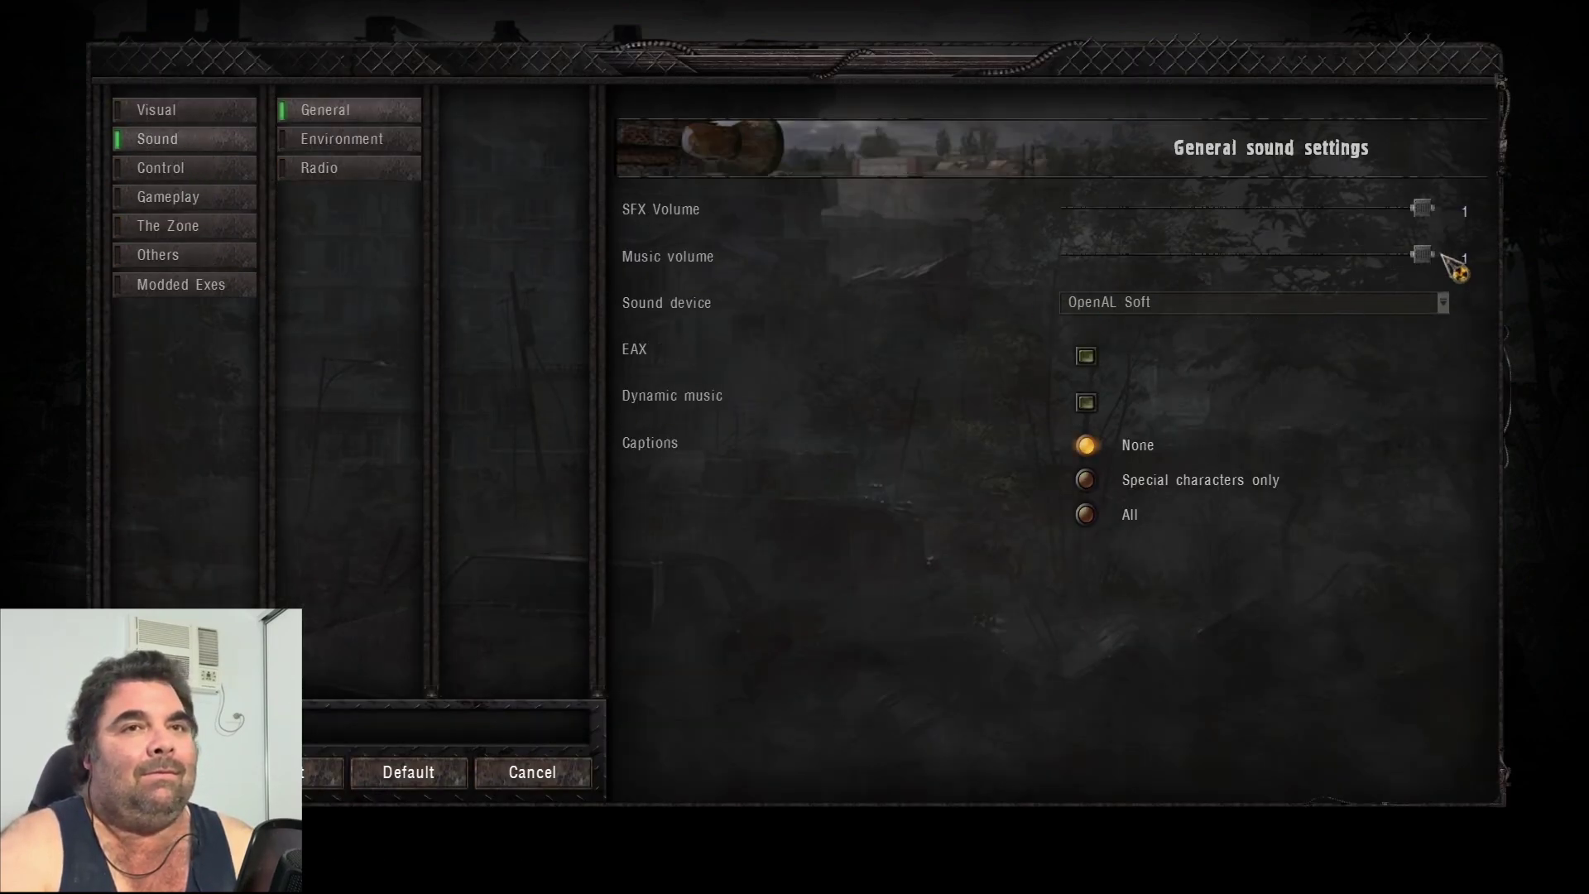
left_click_drag(1261, 271, 957, 284)
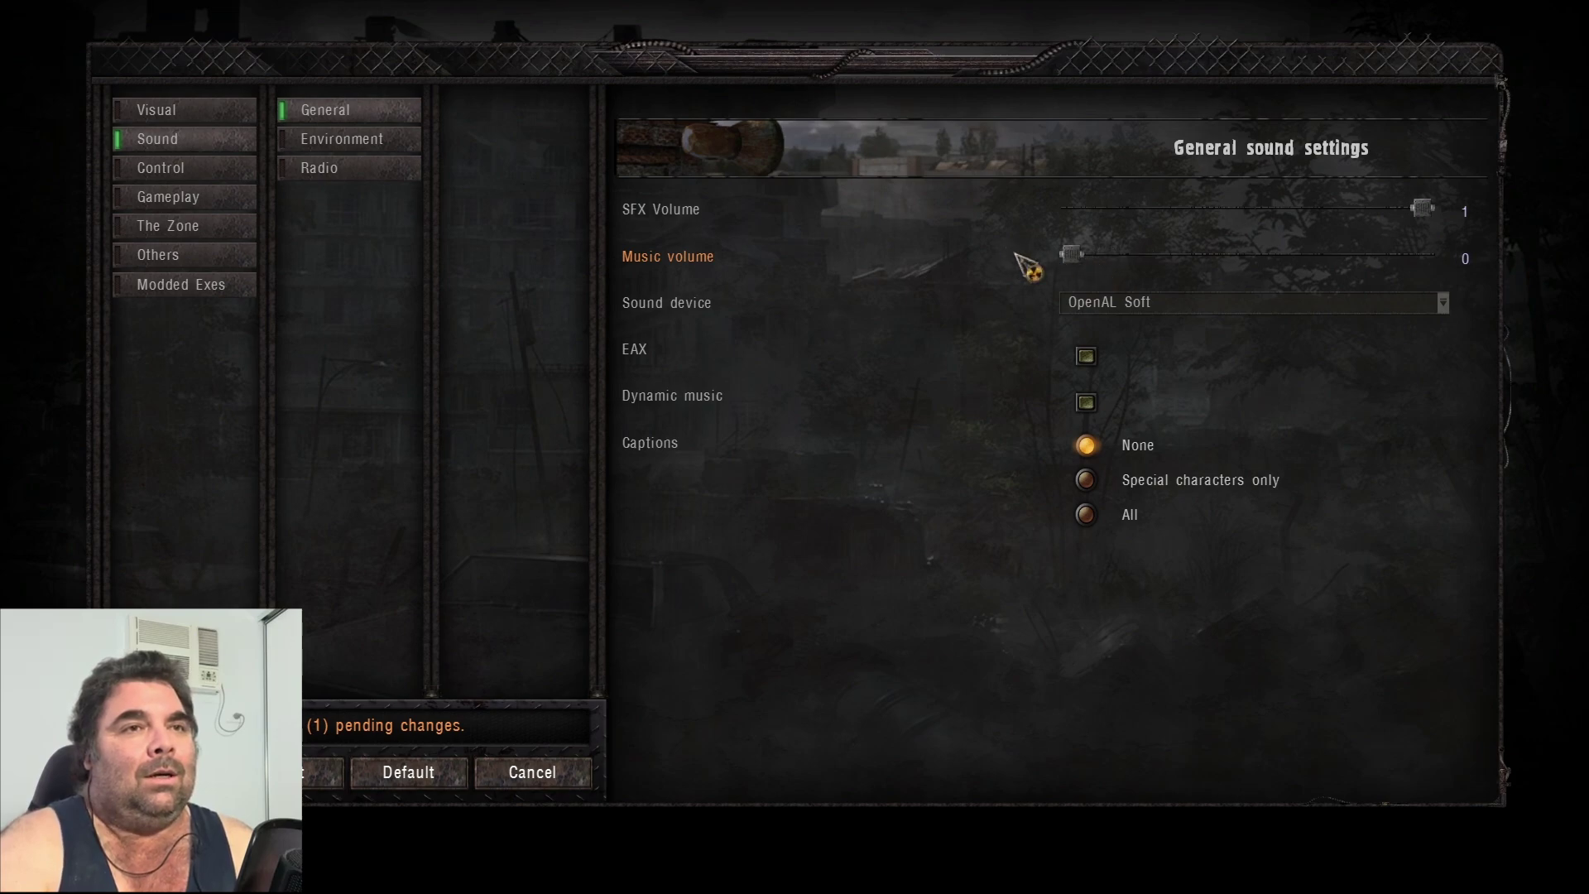
left_click(322, 771)
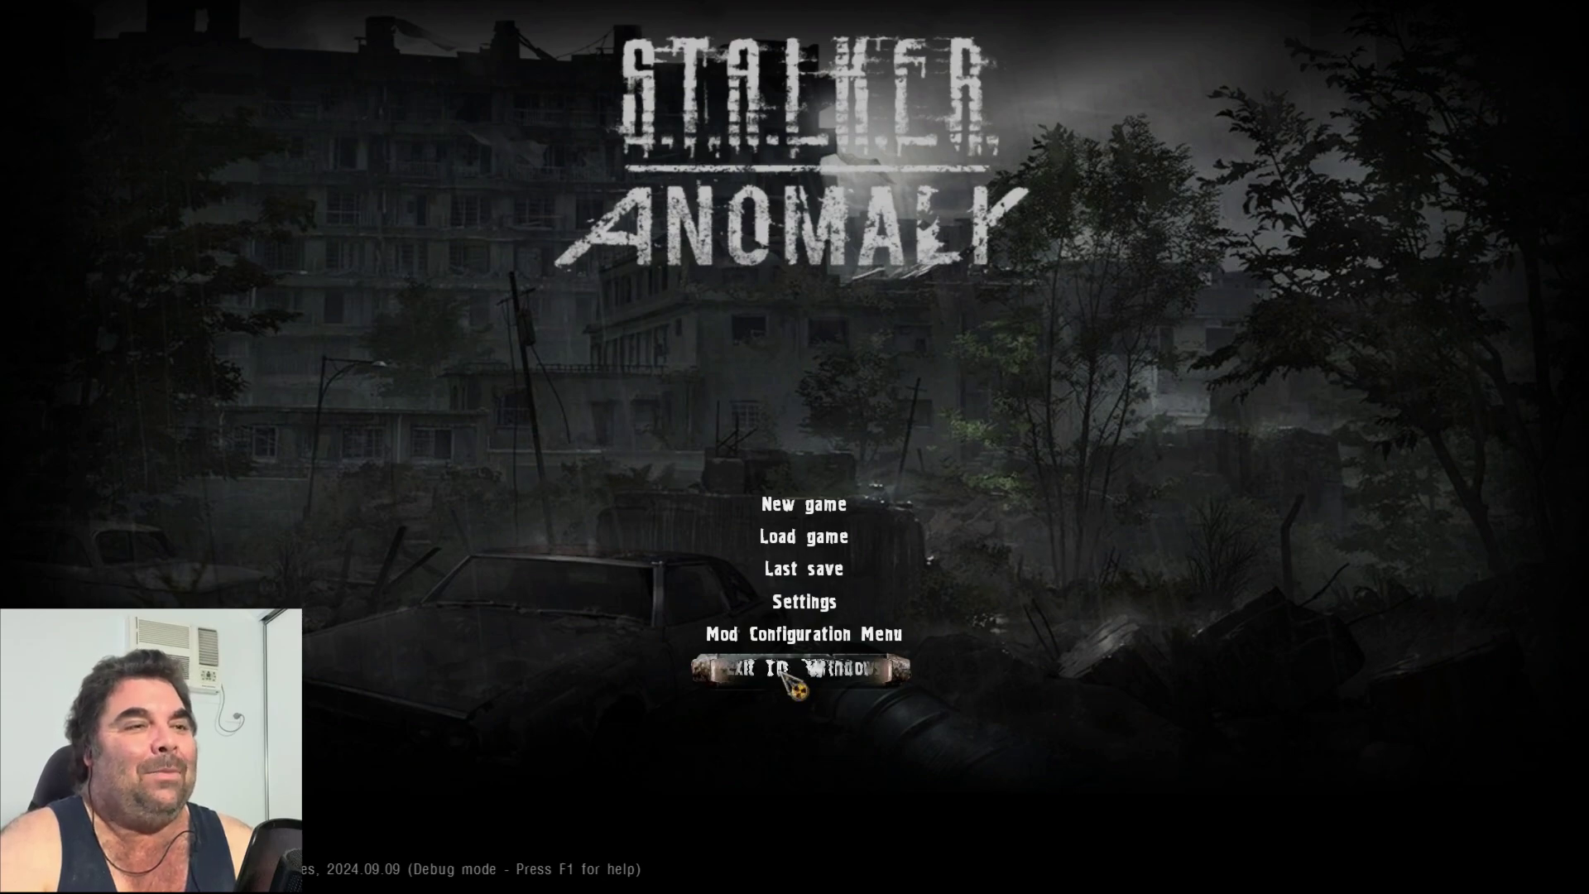
Exit the game to Windows and minimise Mod Organizer to reach the desktop.
left_click(781, 671)
left_click(706, 557)
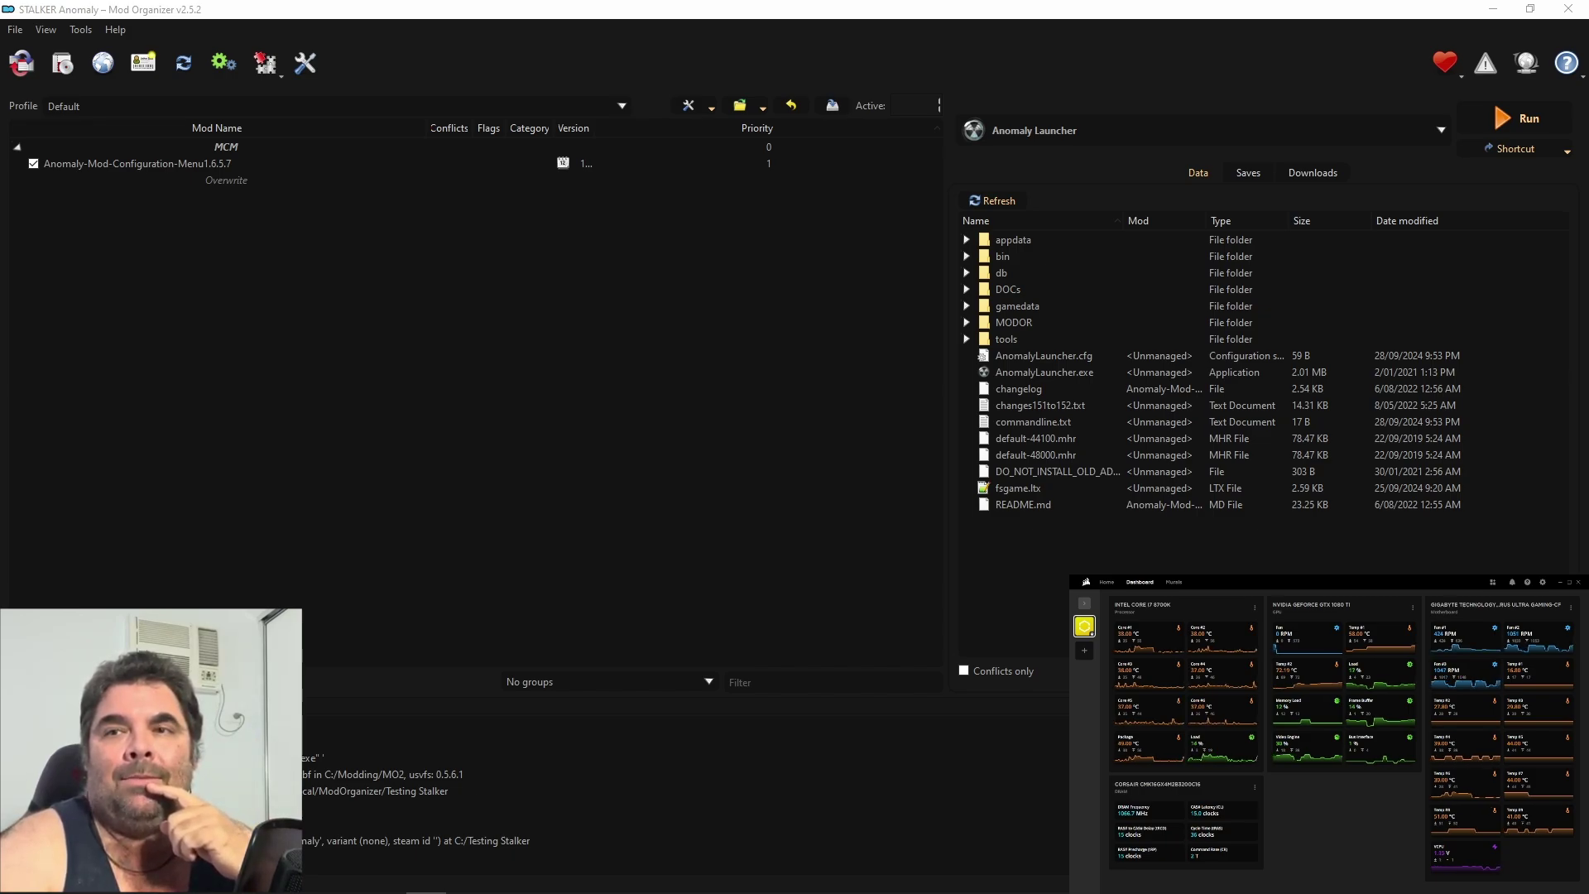
key("alt+Tab")
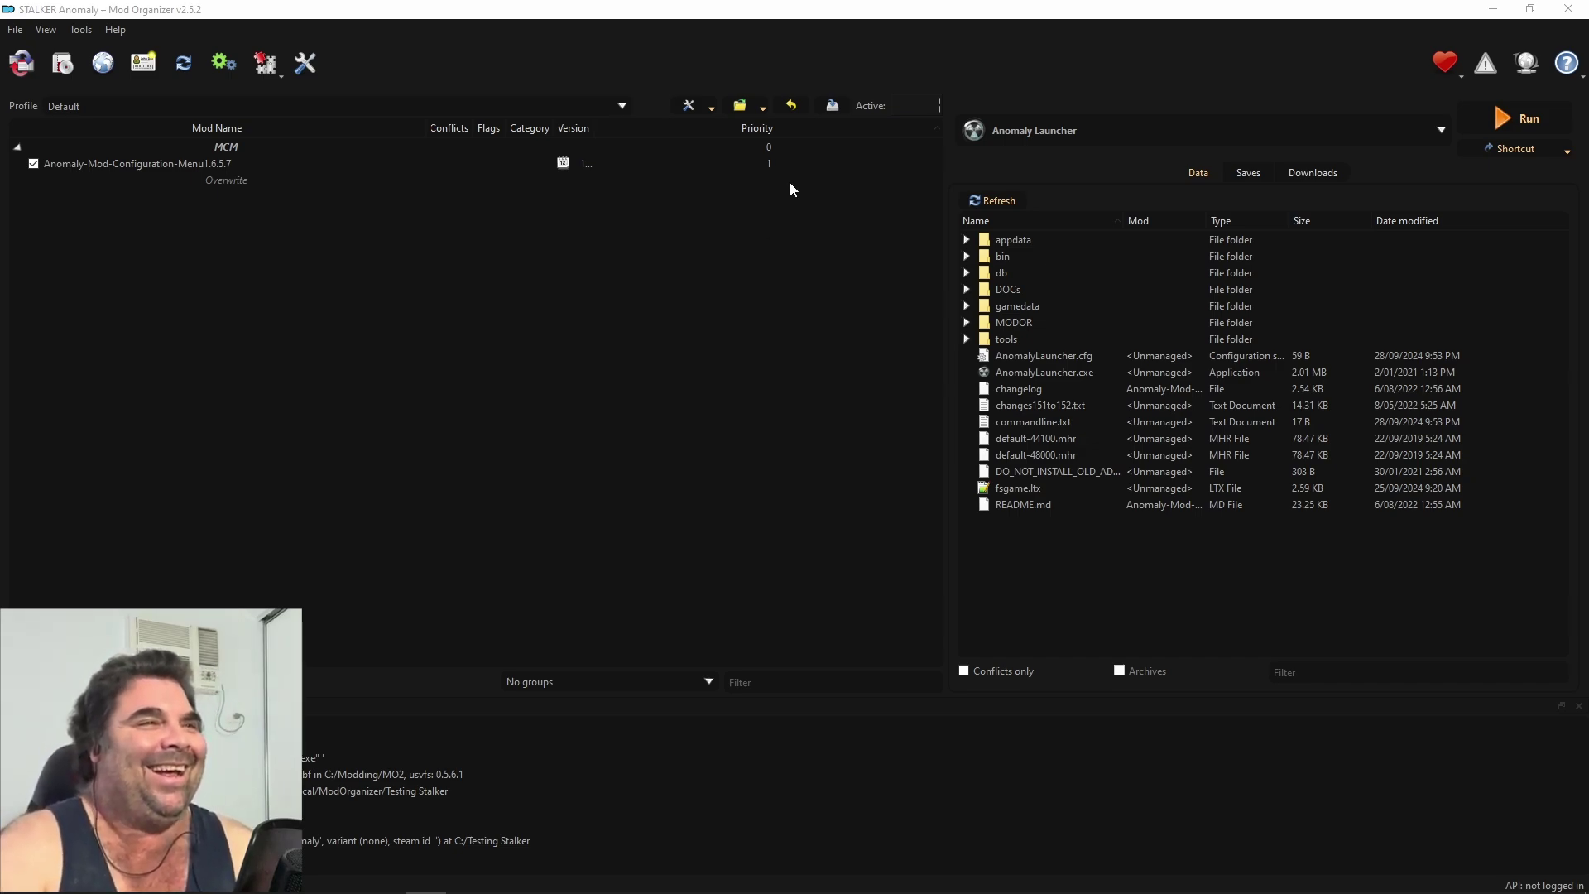
left_click(1491, 10)
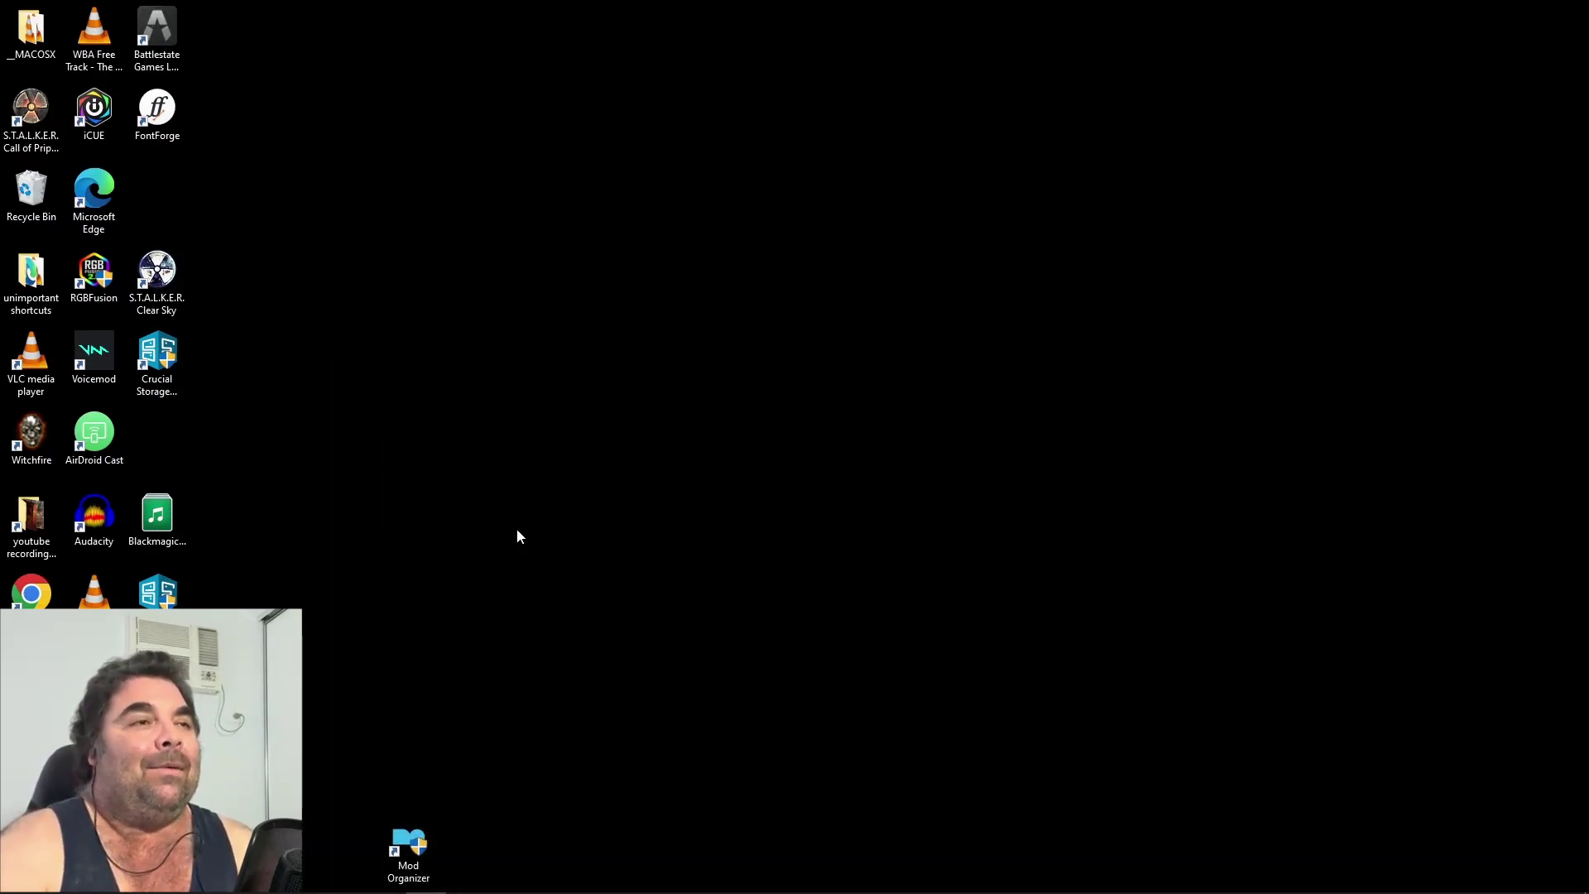
Arrange two file windows apart and find AnomalyCPUAffinity1.2.zip in the new anomaly install folder on external ssd (E:).
left_click(141, 878)
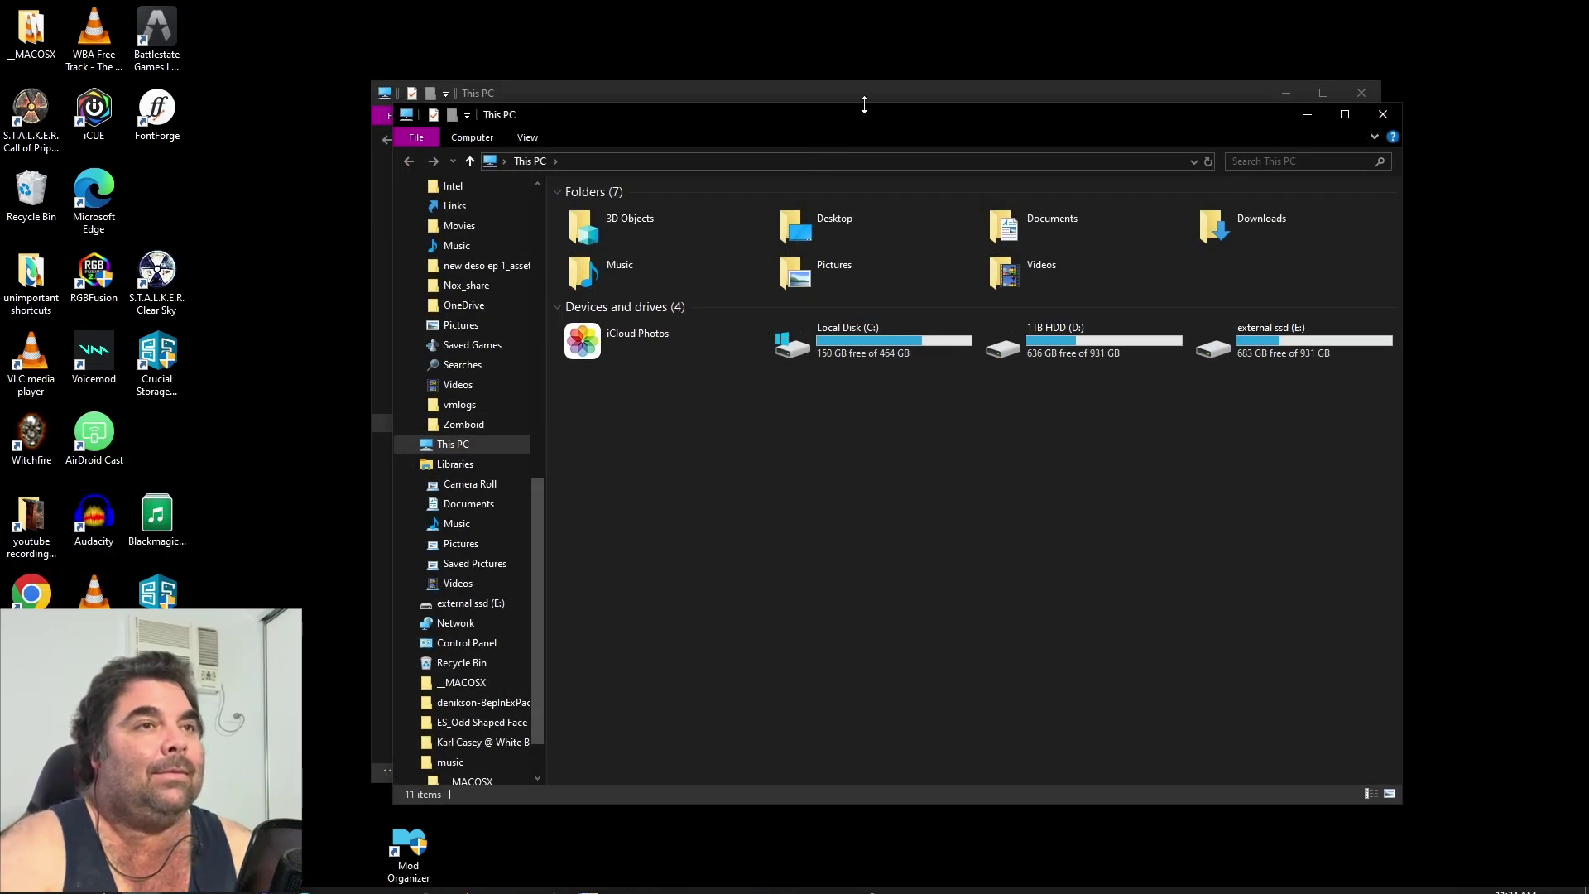
left_click_drag(860, 126, 495, 71)
left_click_drag(1049, 113, 1221, 196)
double_click(1413, 423)
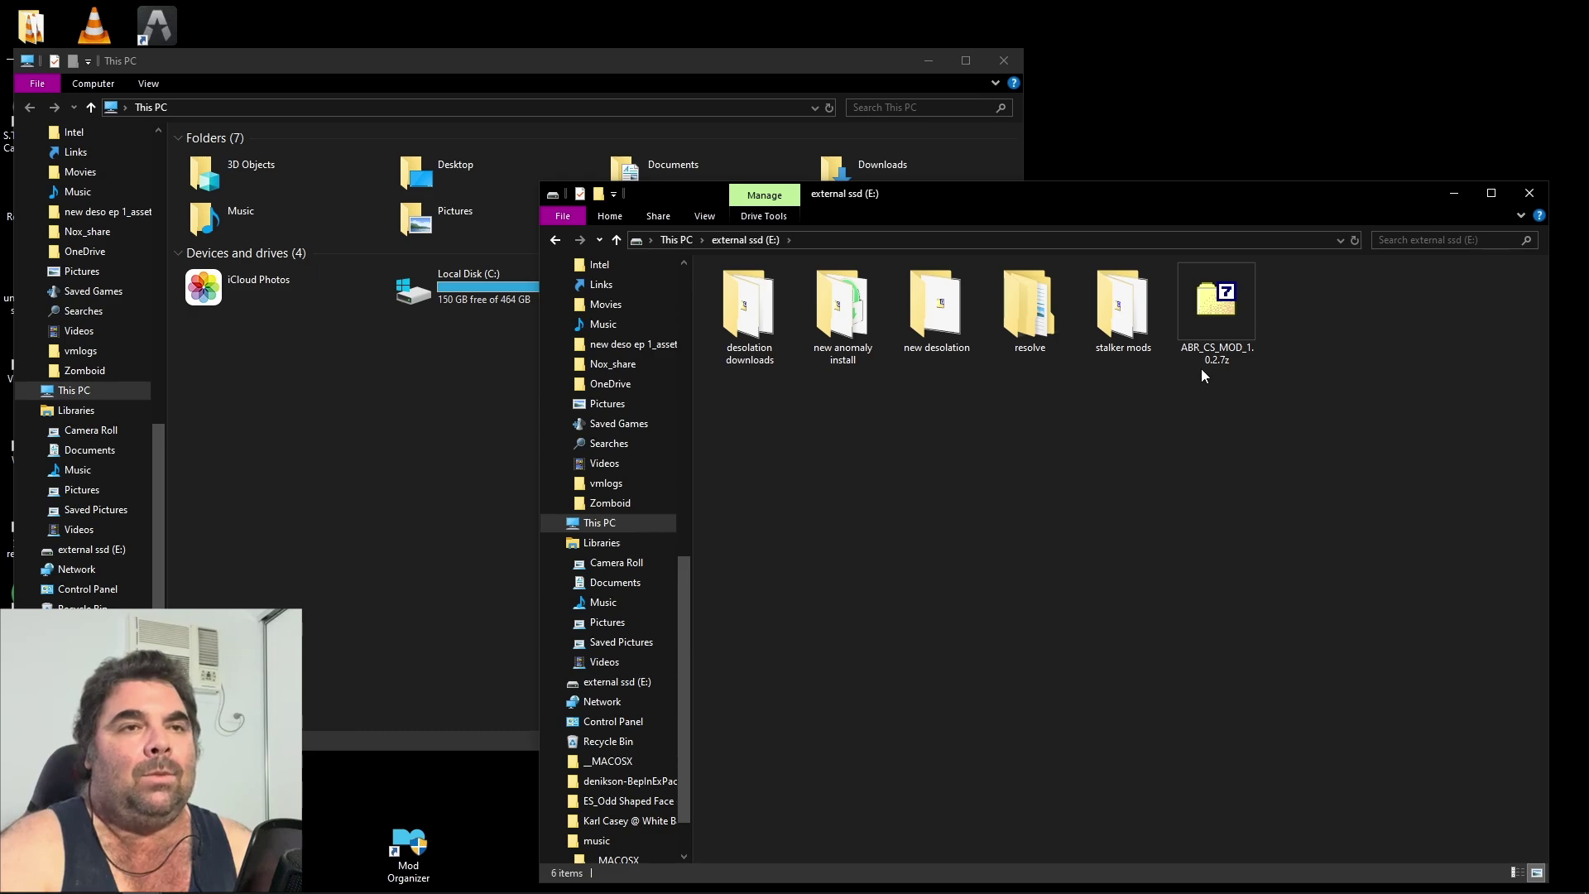
double_click(842, 314)
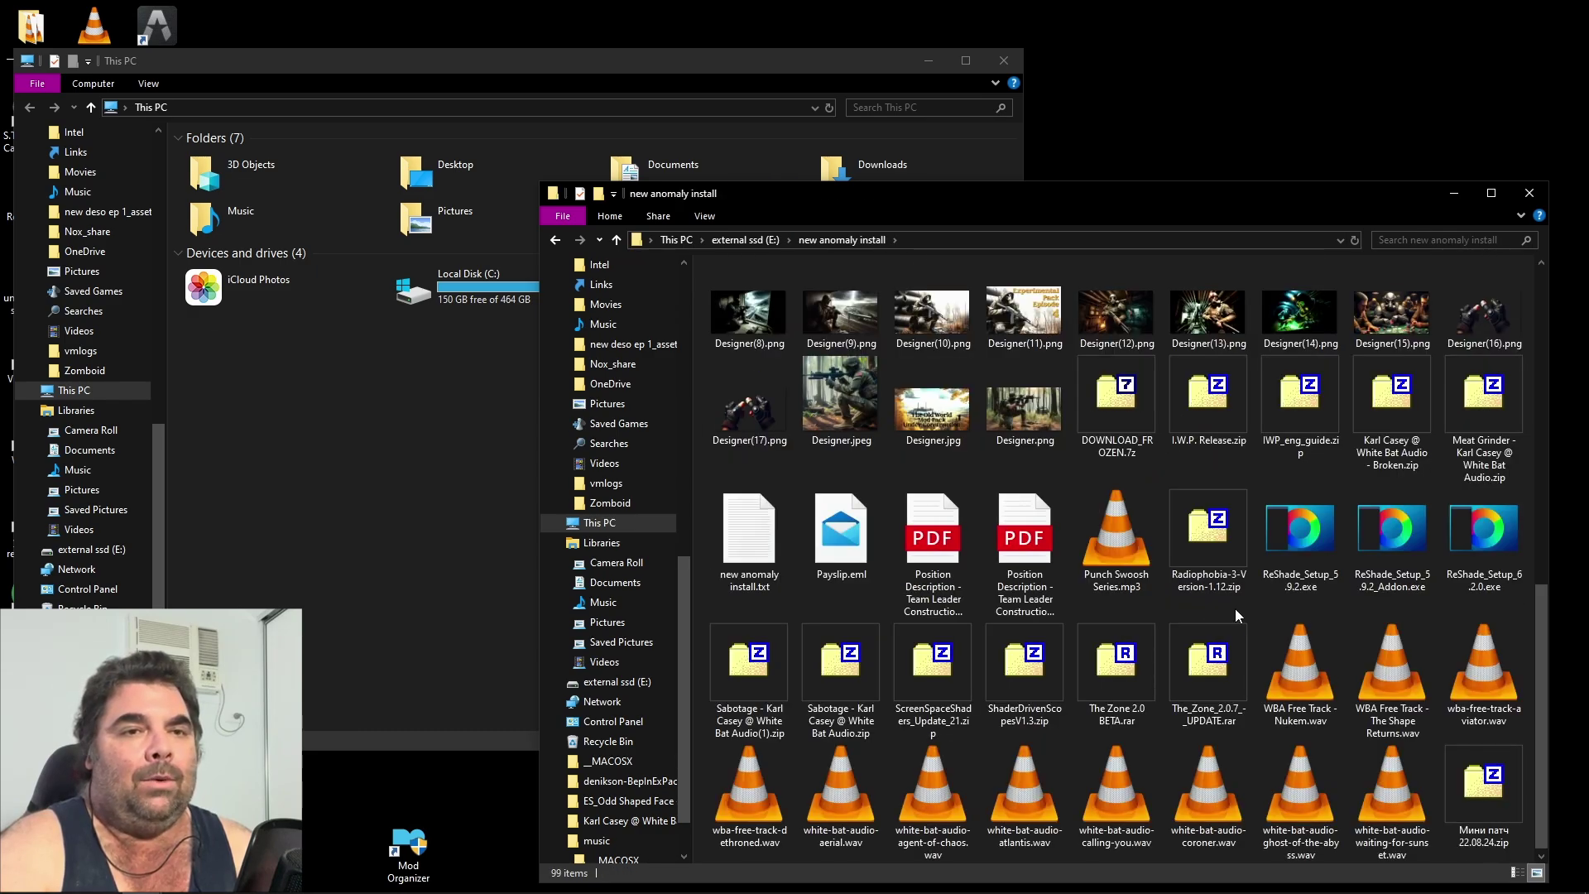
scroll(1334, 587, "up", 3)
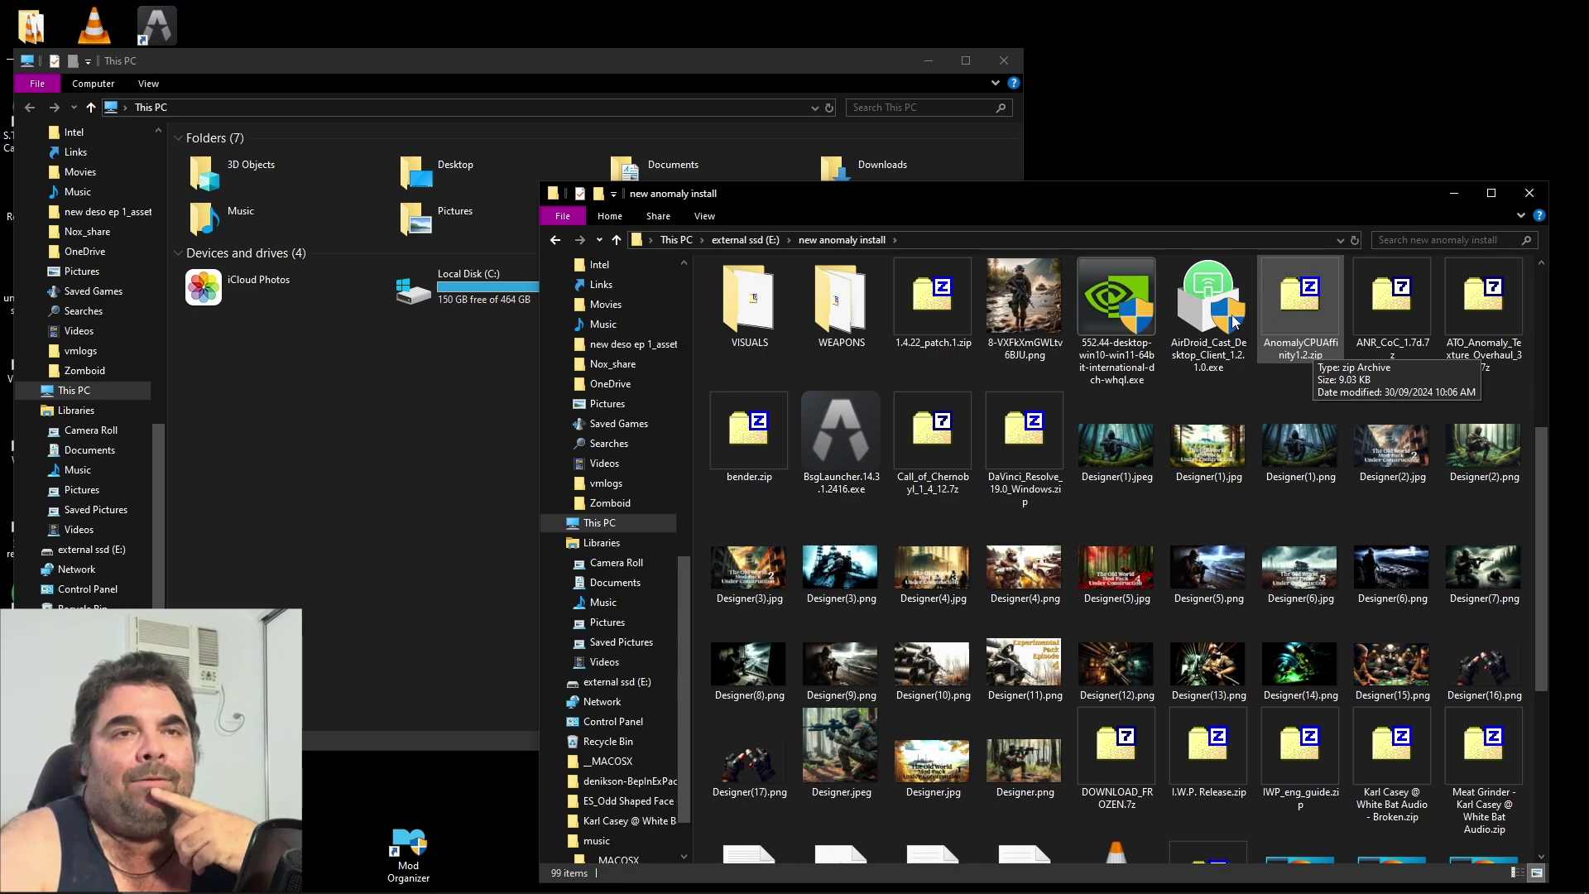
In the other file window, open the Mod Organizer installation folder Modding\MO2 on Local Disk (C:).
left_click(414, 403)
double_click(479, 289)
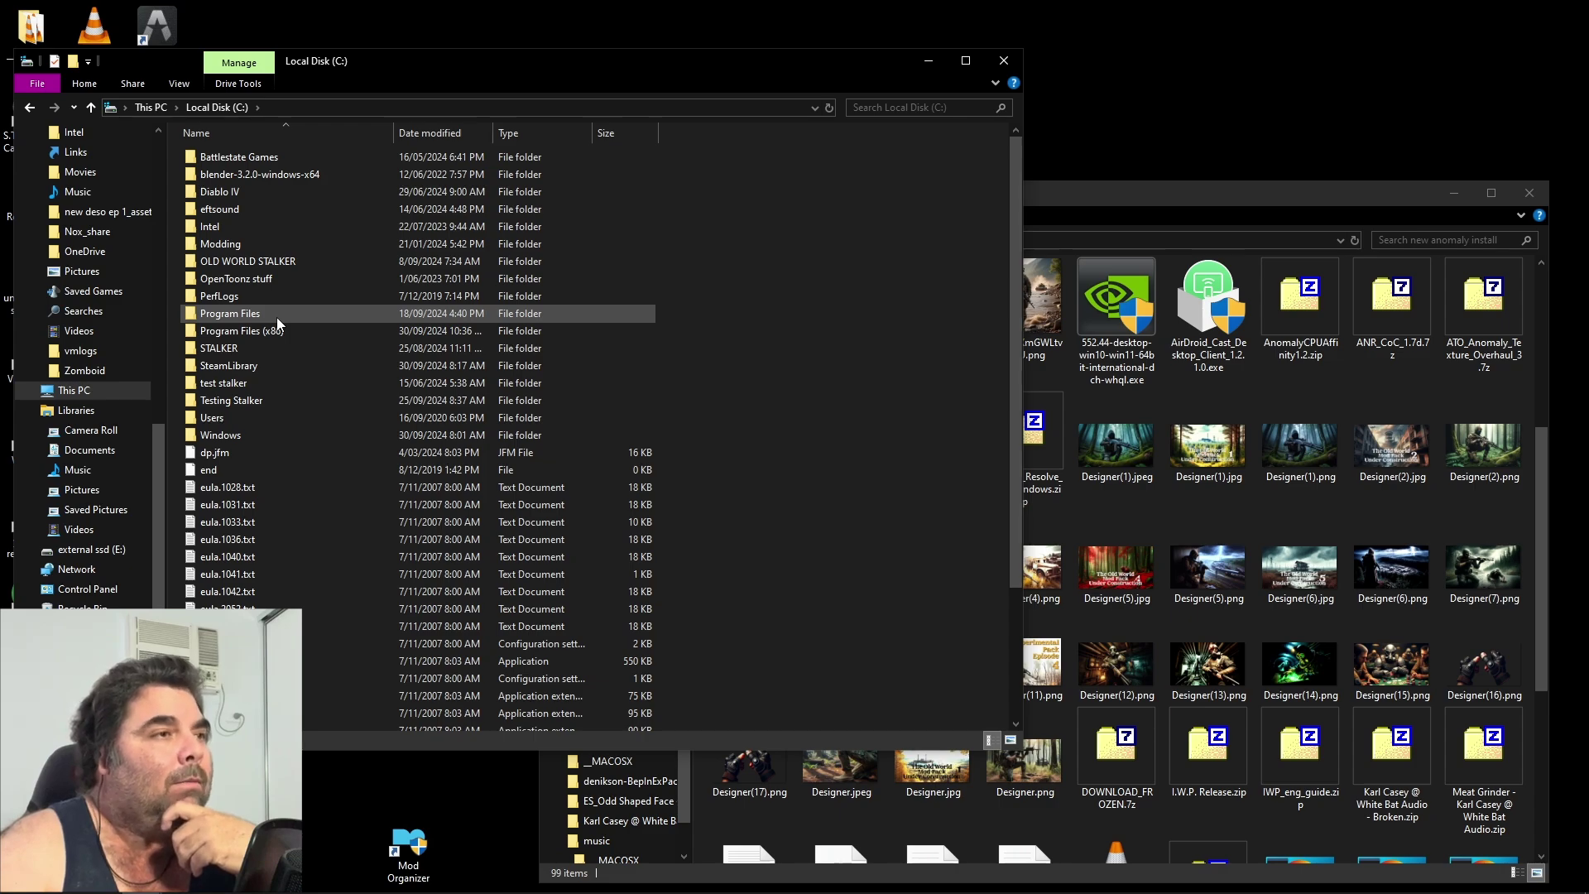
double_click(242, 246)
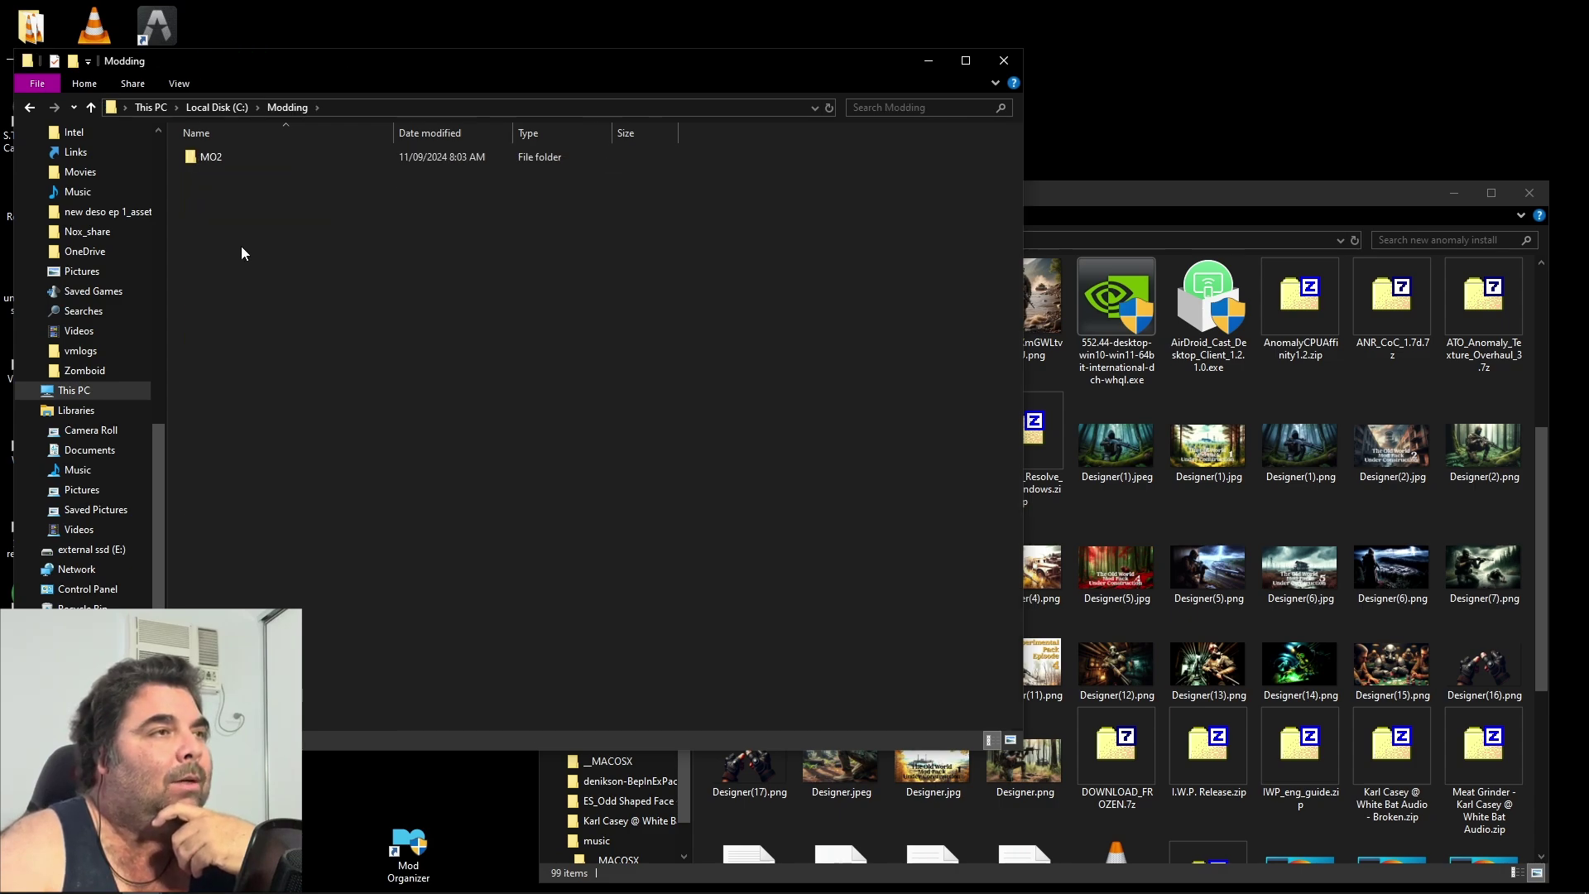
double_click(222, 155)
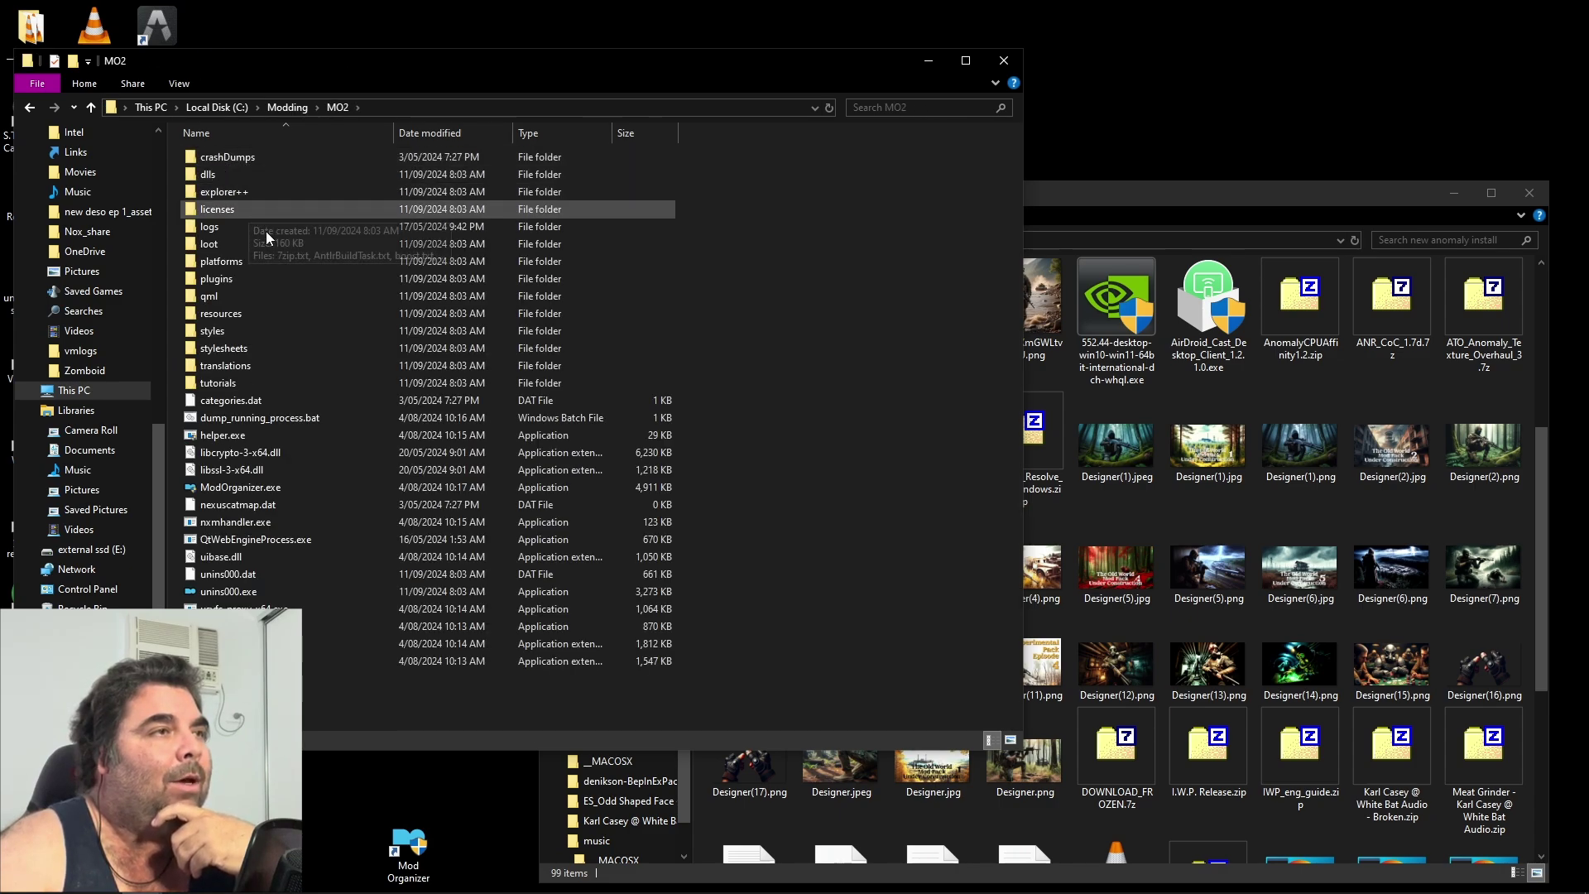
Open the MO2 plugins folder, switch to the browser and read the Anomaly CPU Affinity description and installation instructions on ModDB.
double_click(253, 279)
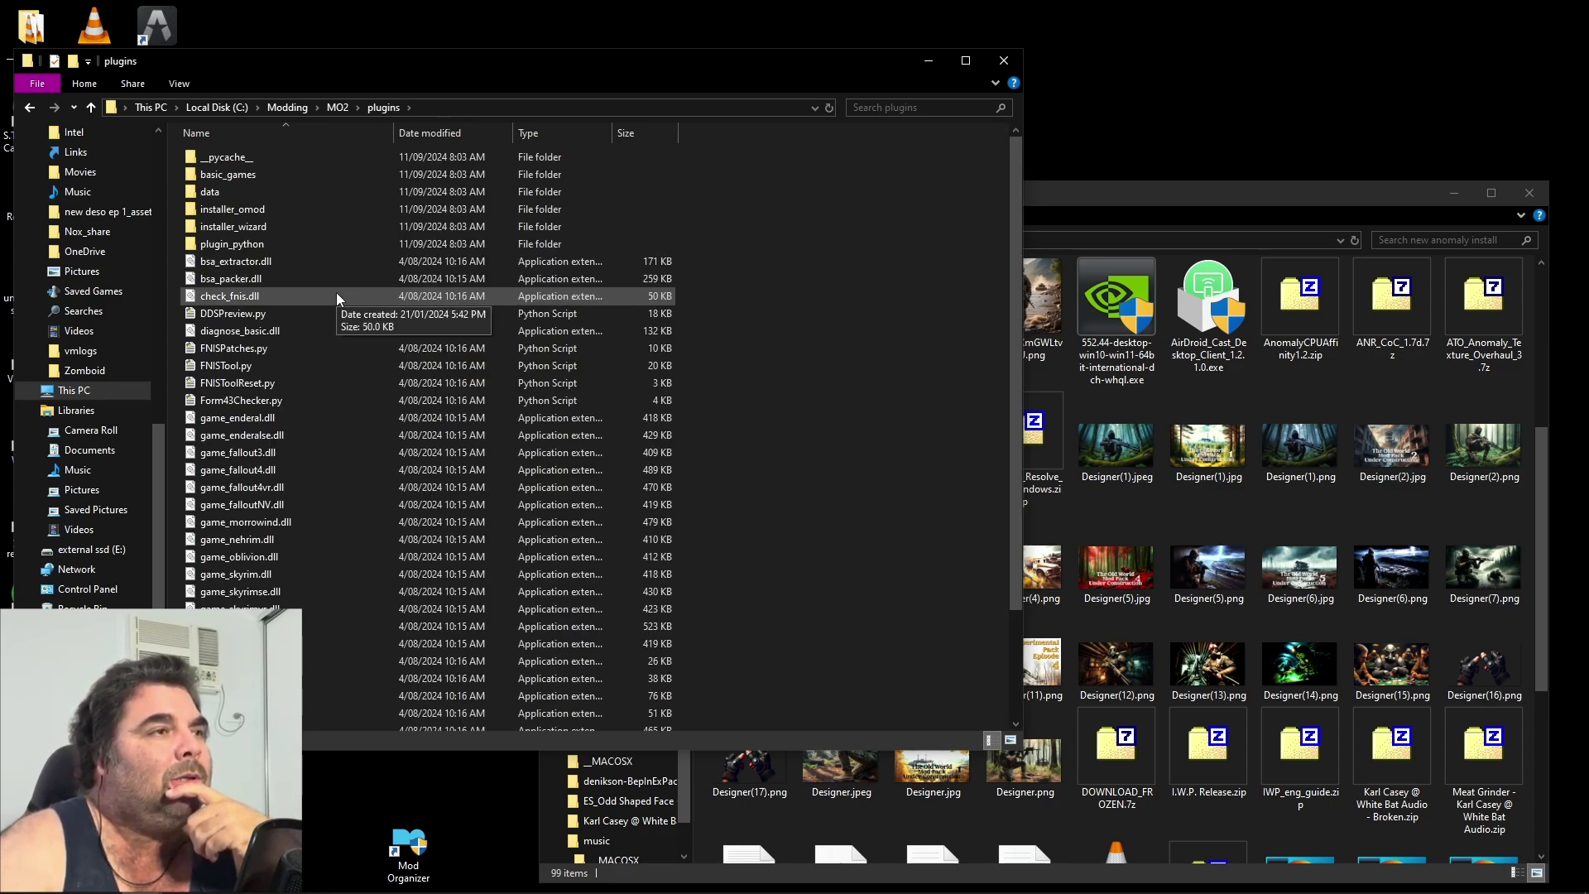
left_click(264, 882)
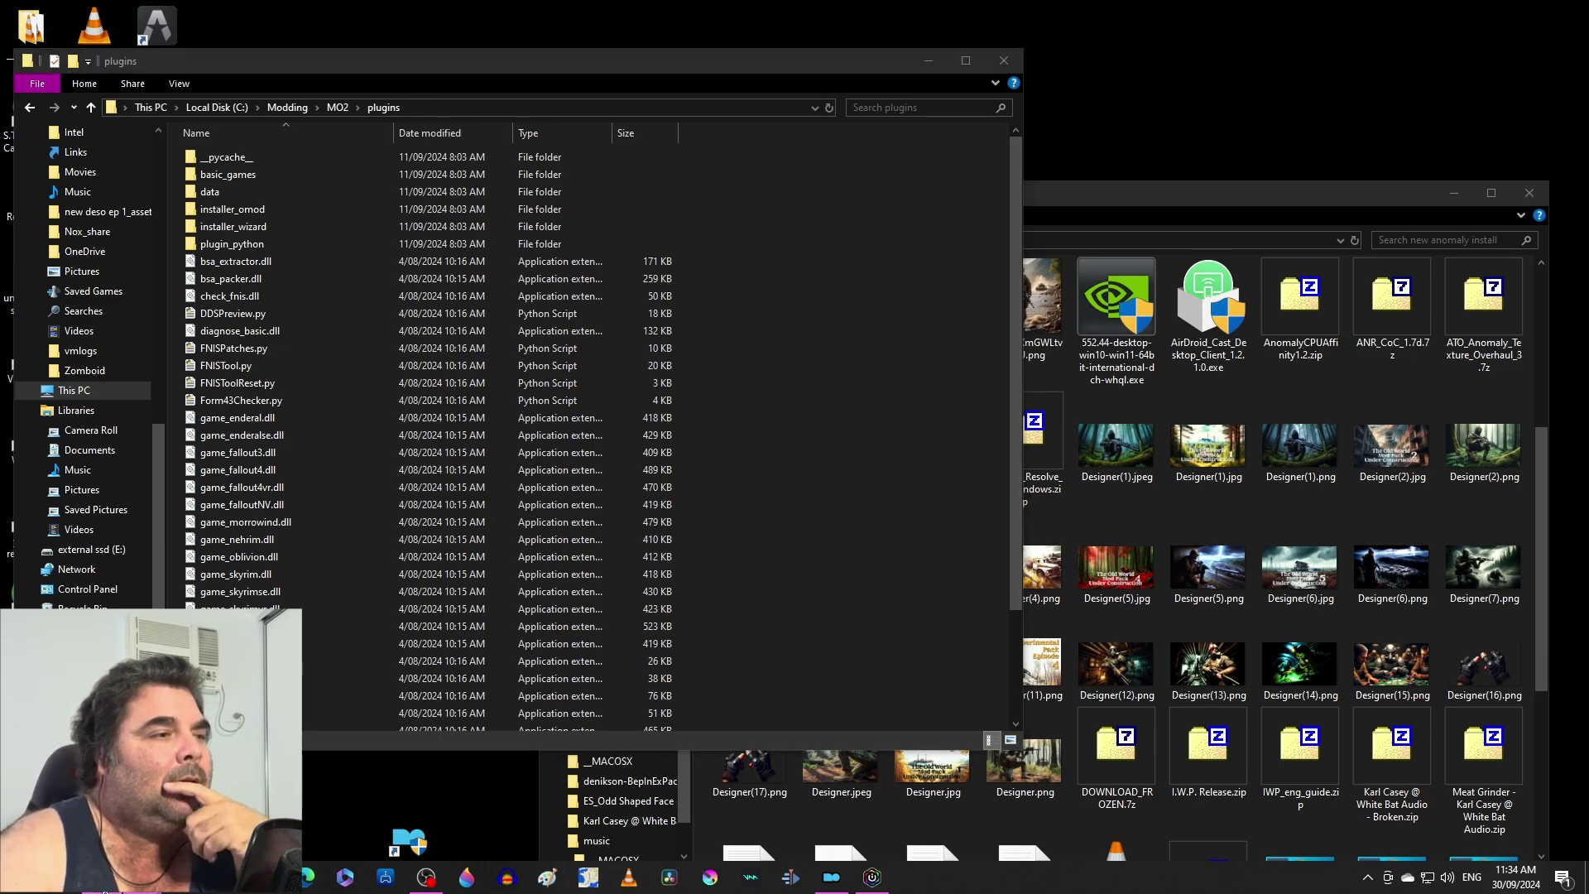
scroll(511, 444, "down", 8)
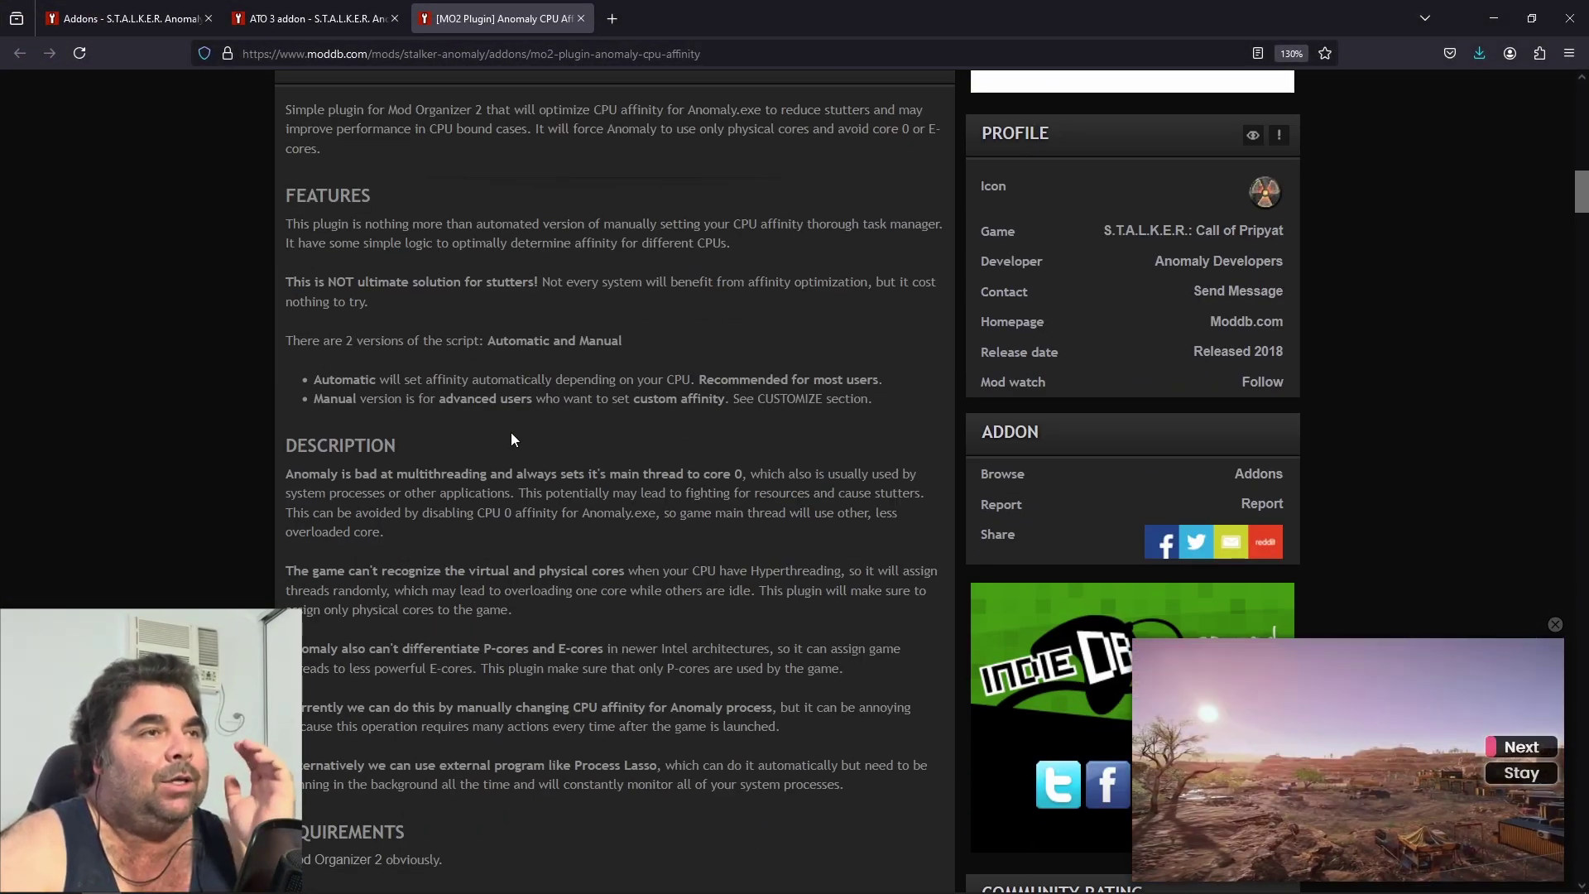
scroll(510, 432, "down", 3)
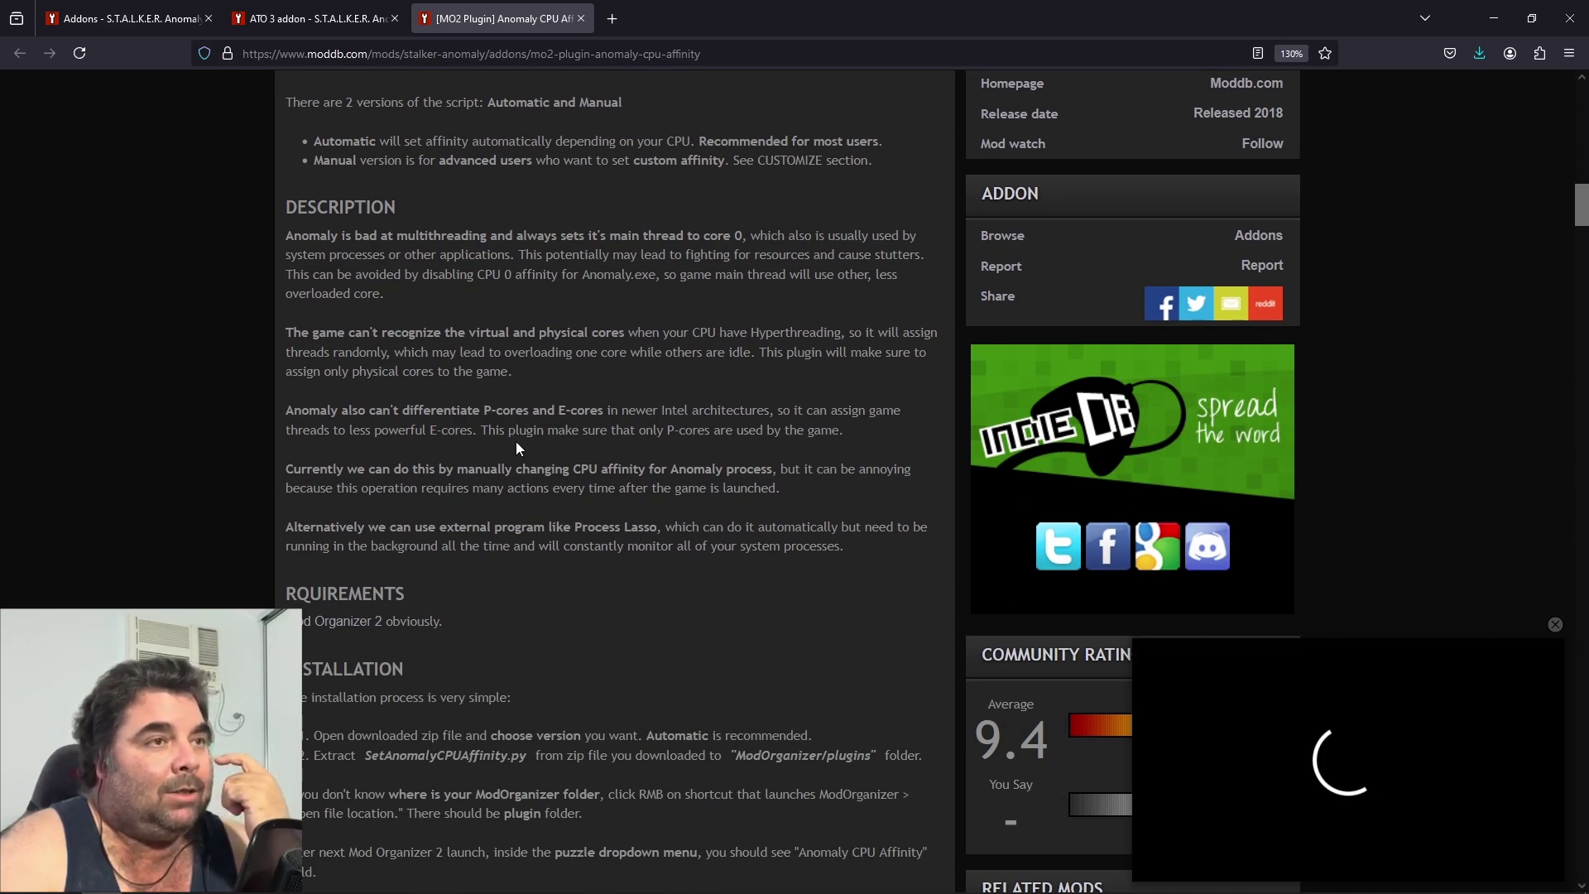
scroll(497, 546, "down", 3)
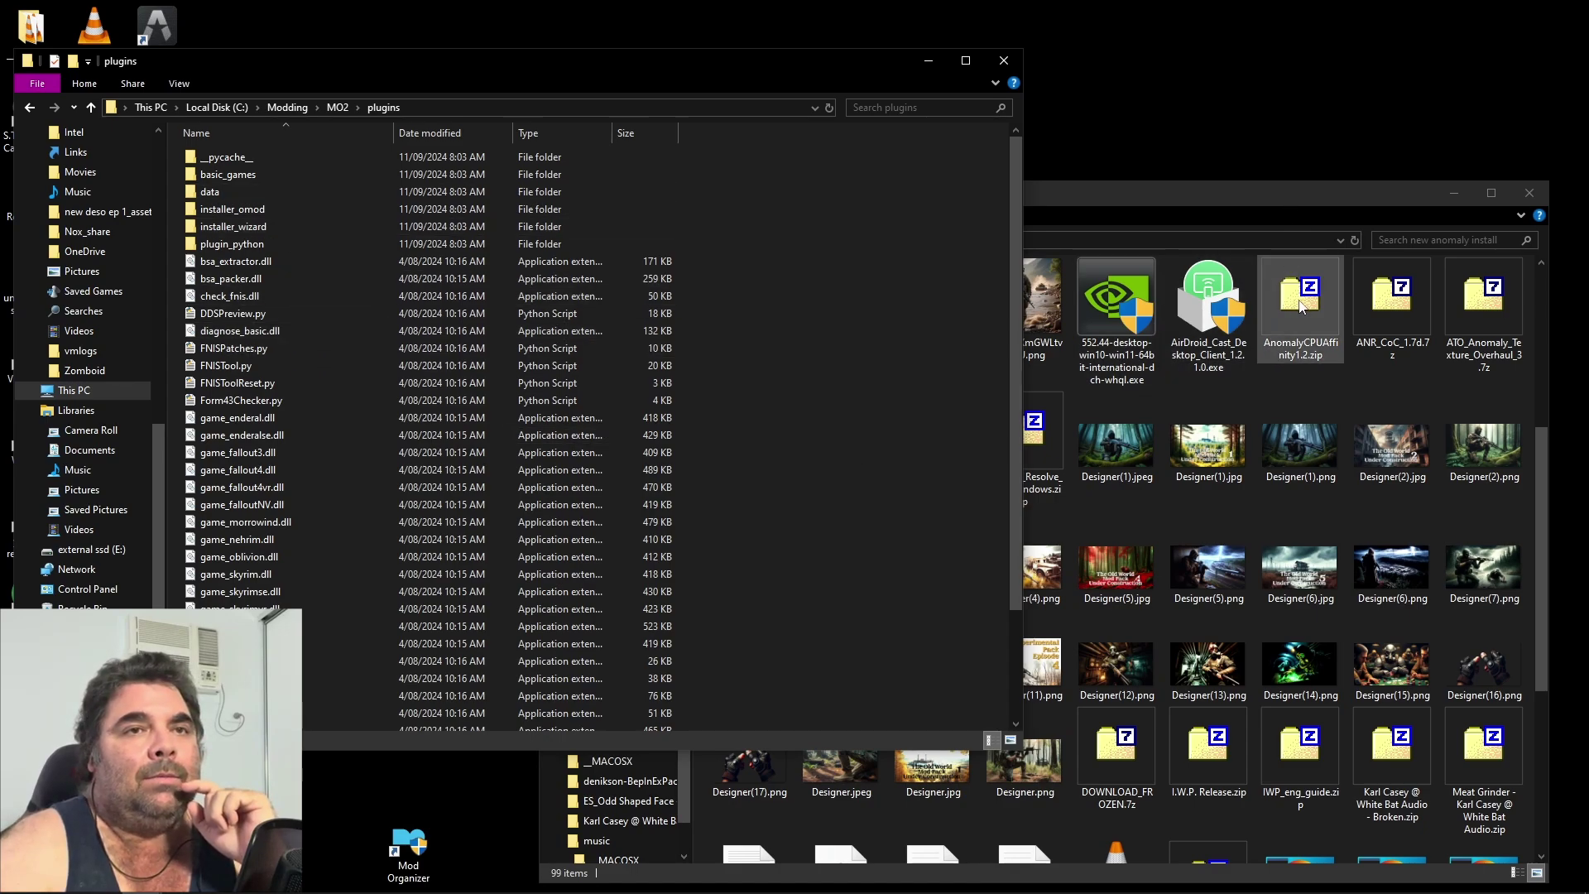
left_click_drag(1299, 302, 940, 372)
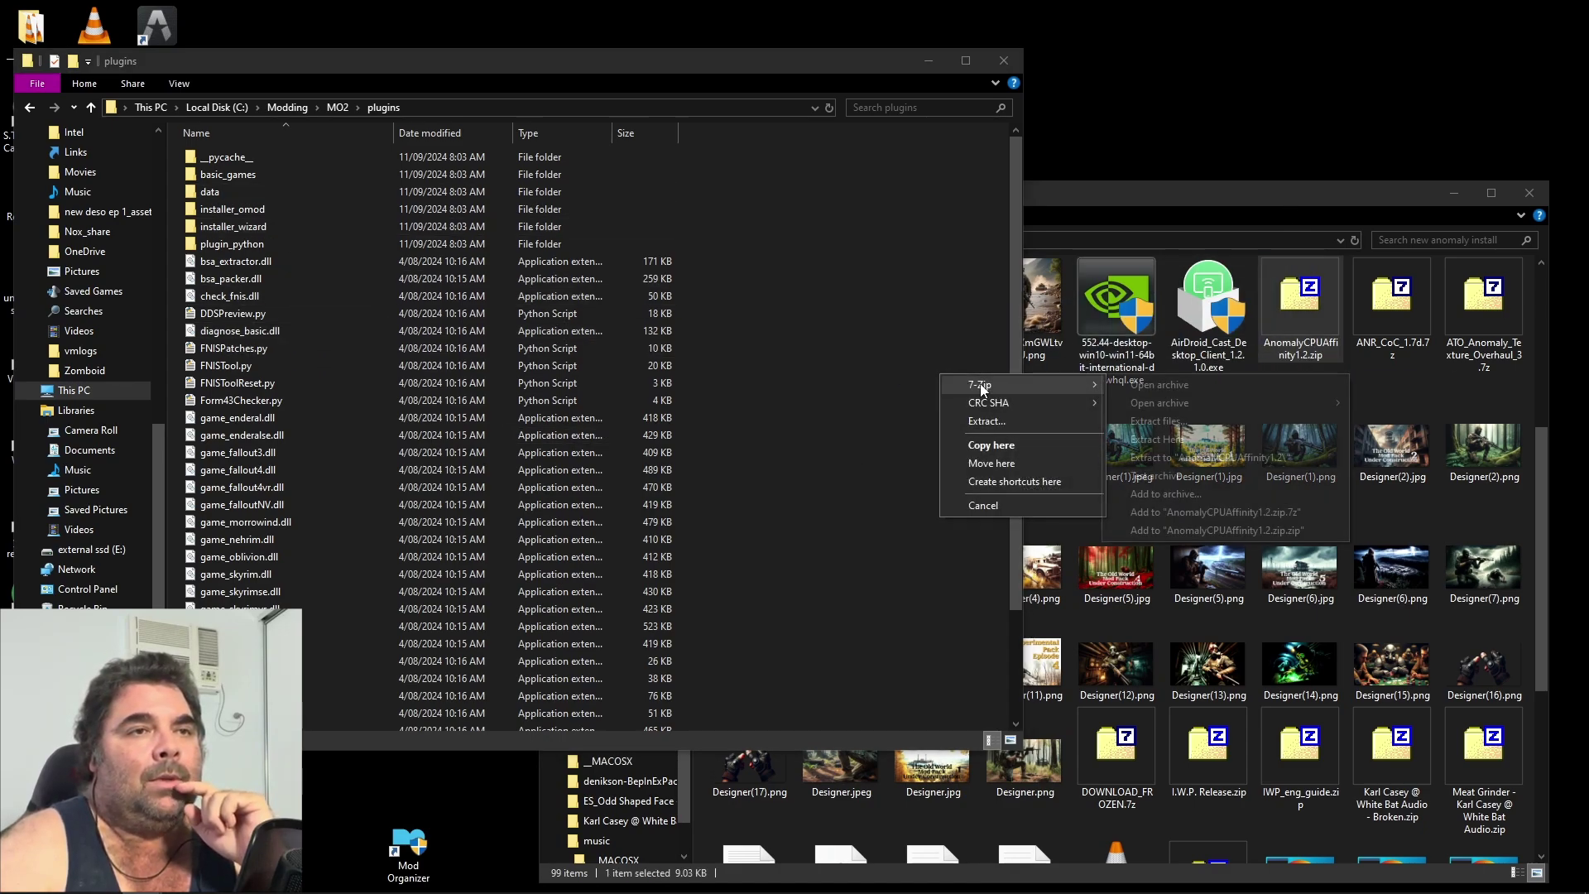
mouse_move(1035, 384)
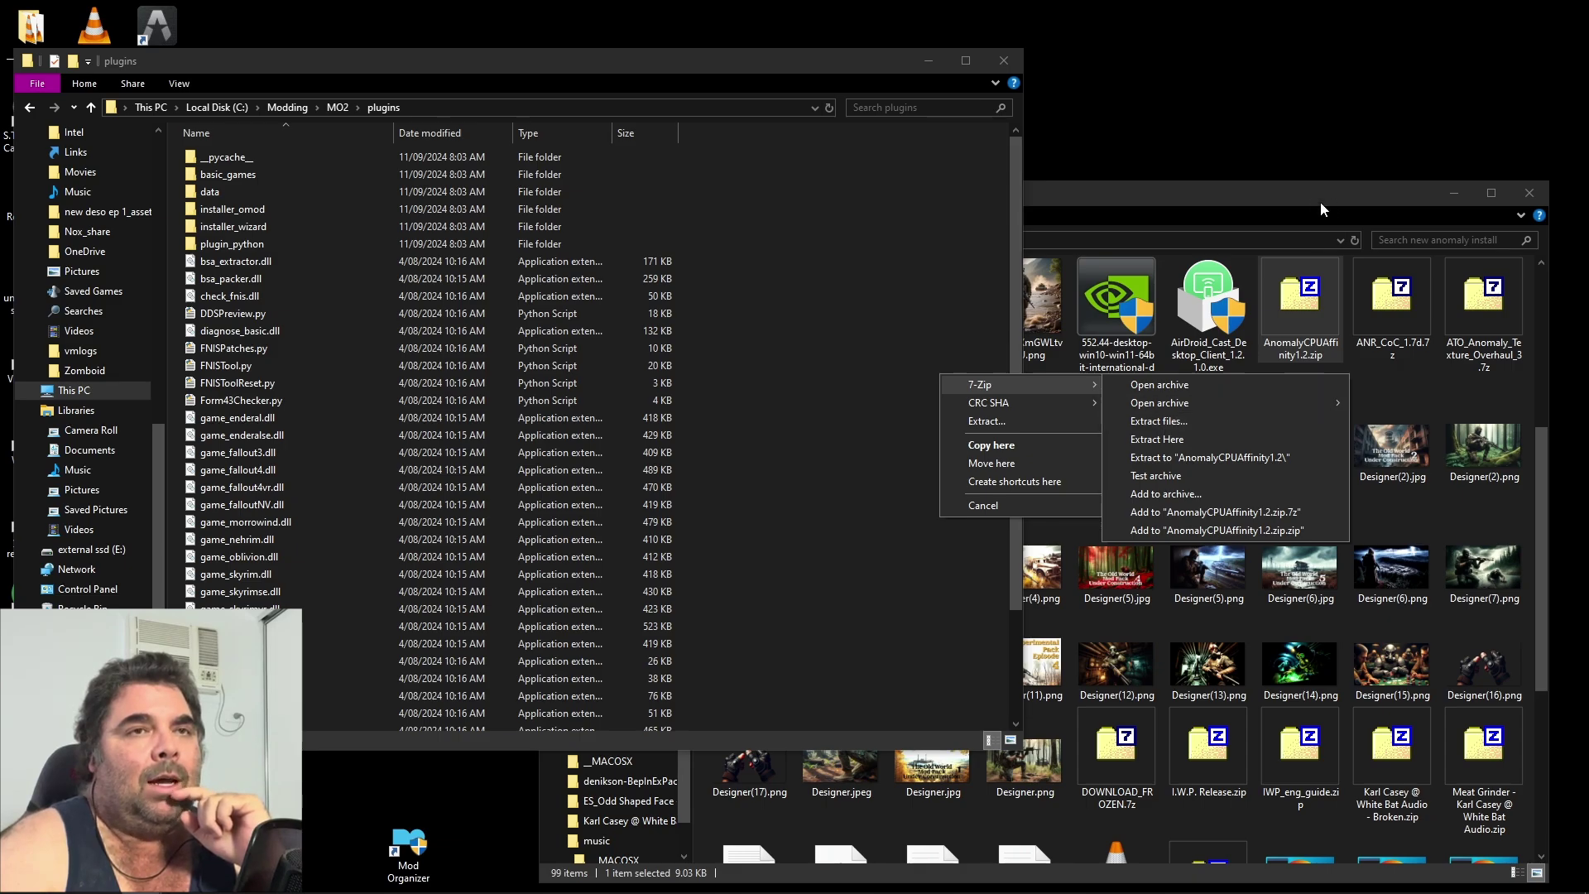
left_click(1311, 305)
Open AnomalyCPUAffinity1.2.zip in 7-Zip and look through its AnomalyCPUAffinity1.2 folder, including Optional Plugins.
double_click(1307, 305)
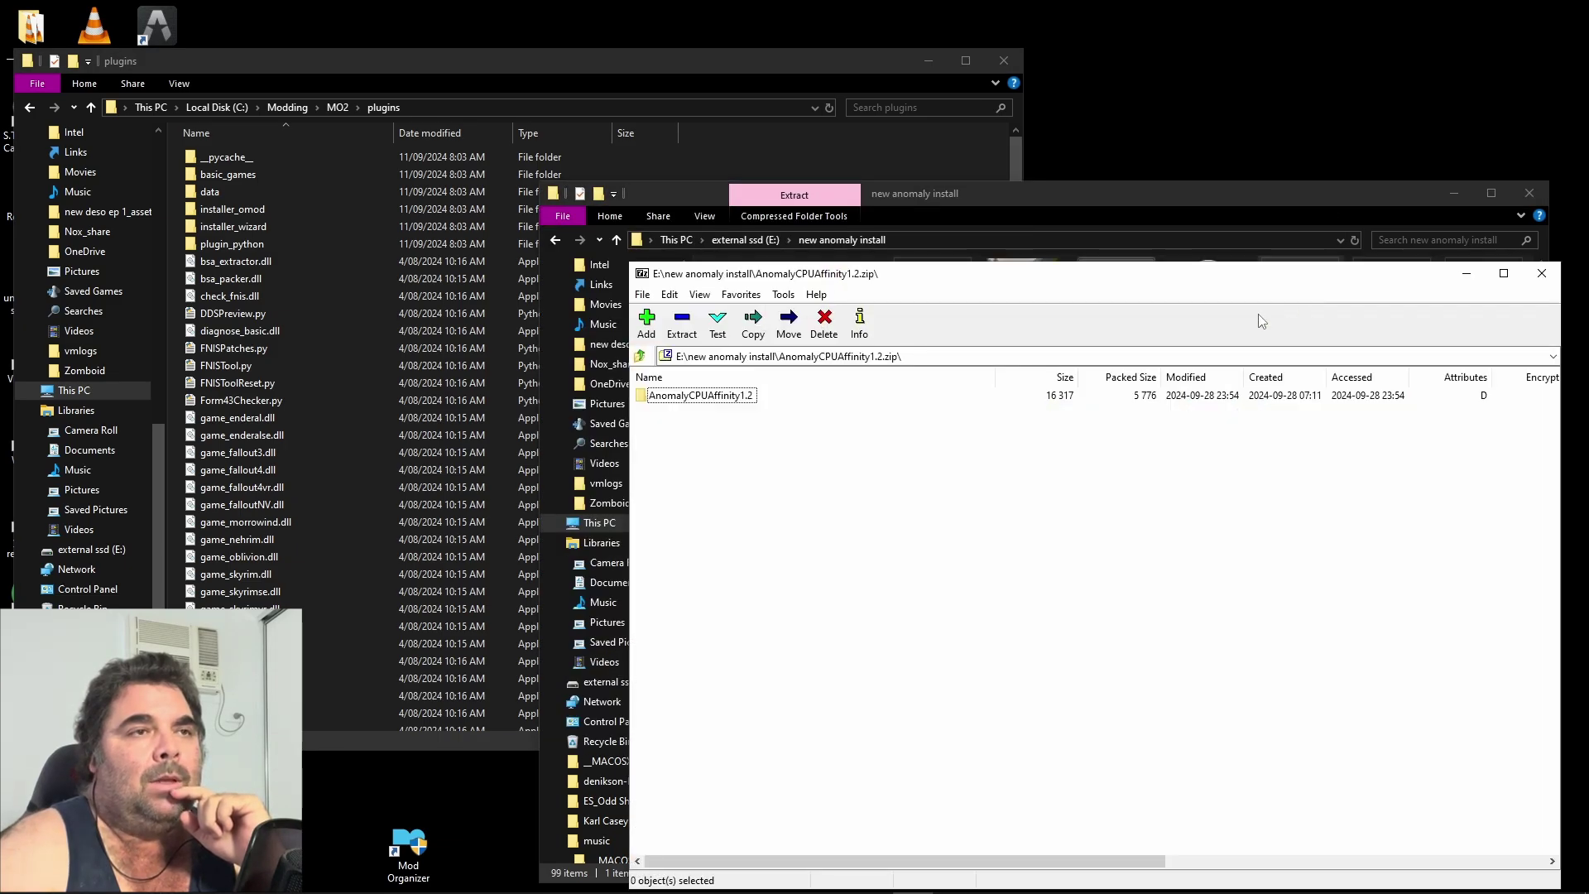
double_click(693, 397)
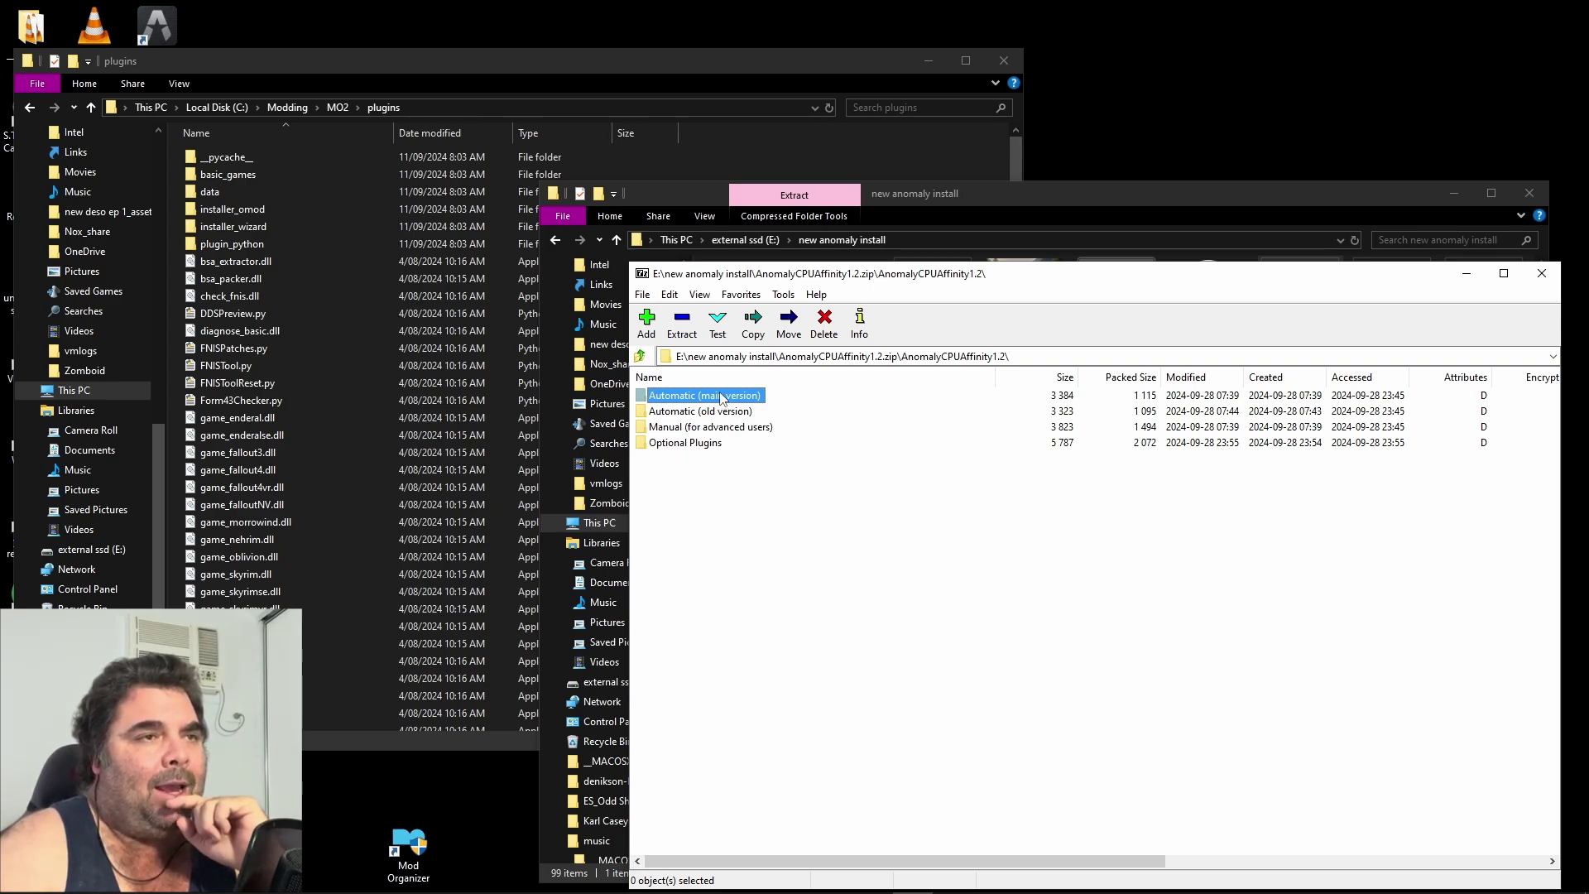
double_click(716, 444)
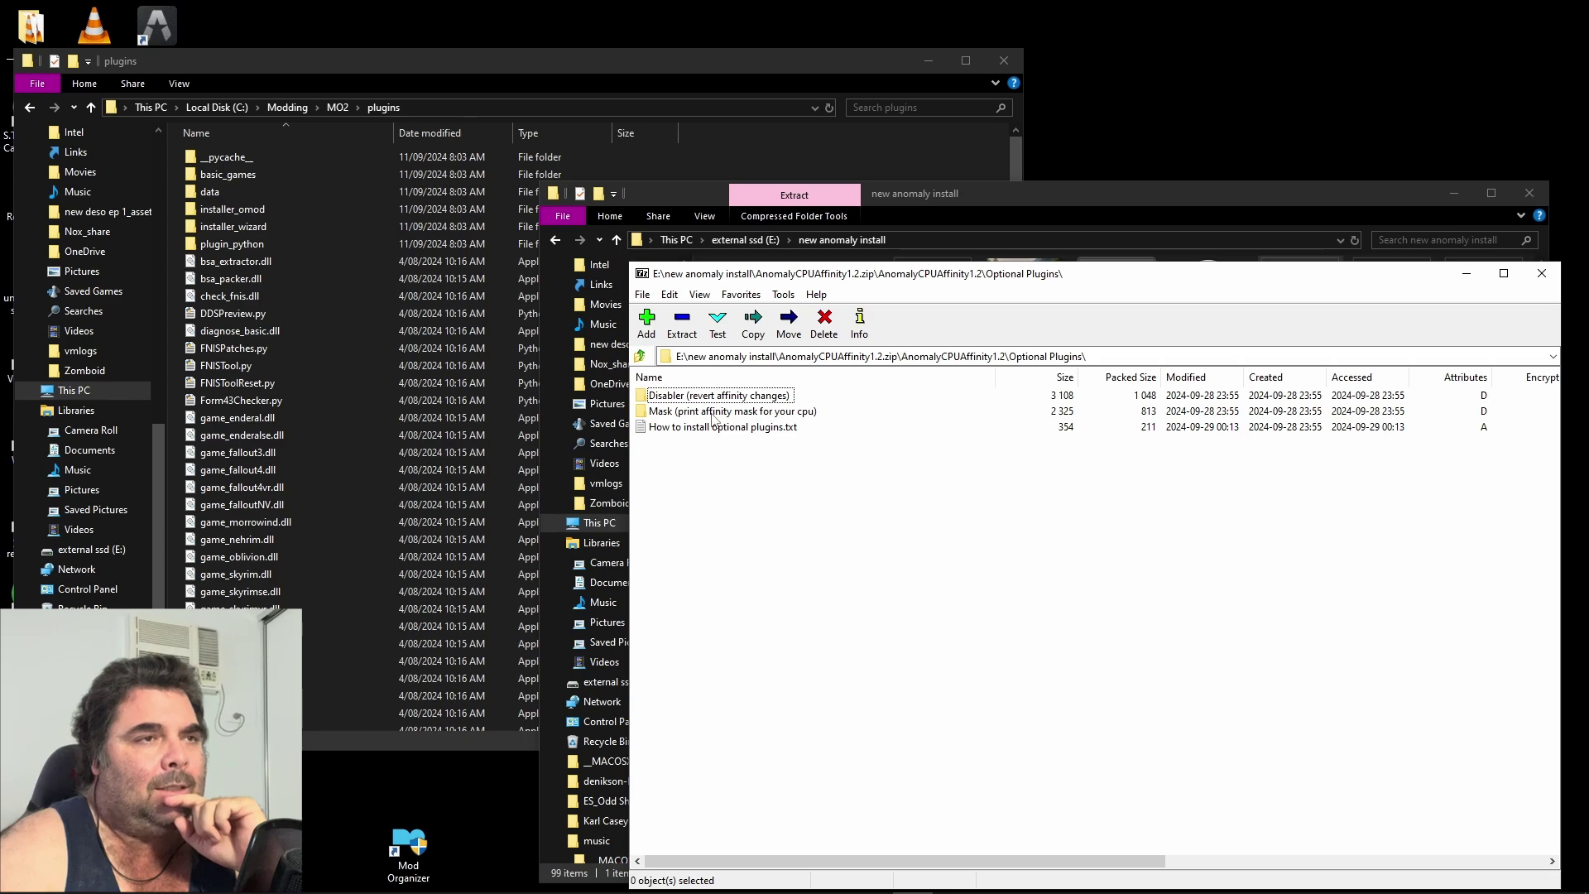
left_click(640, 356)
Extract SetAnomalyCPUAffinity.py from the archive's Automatic (main version) folder into the MO2 plugins folder.
left_click(712, 397)
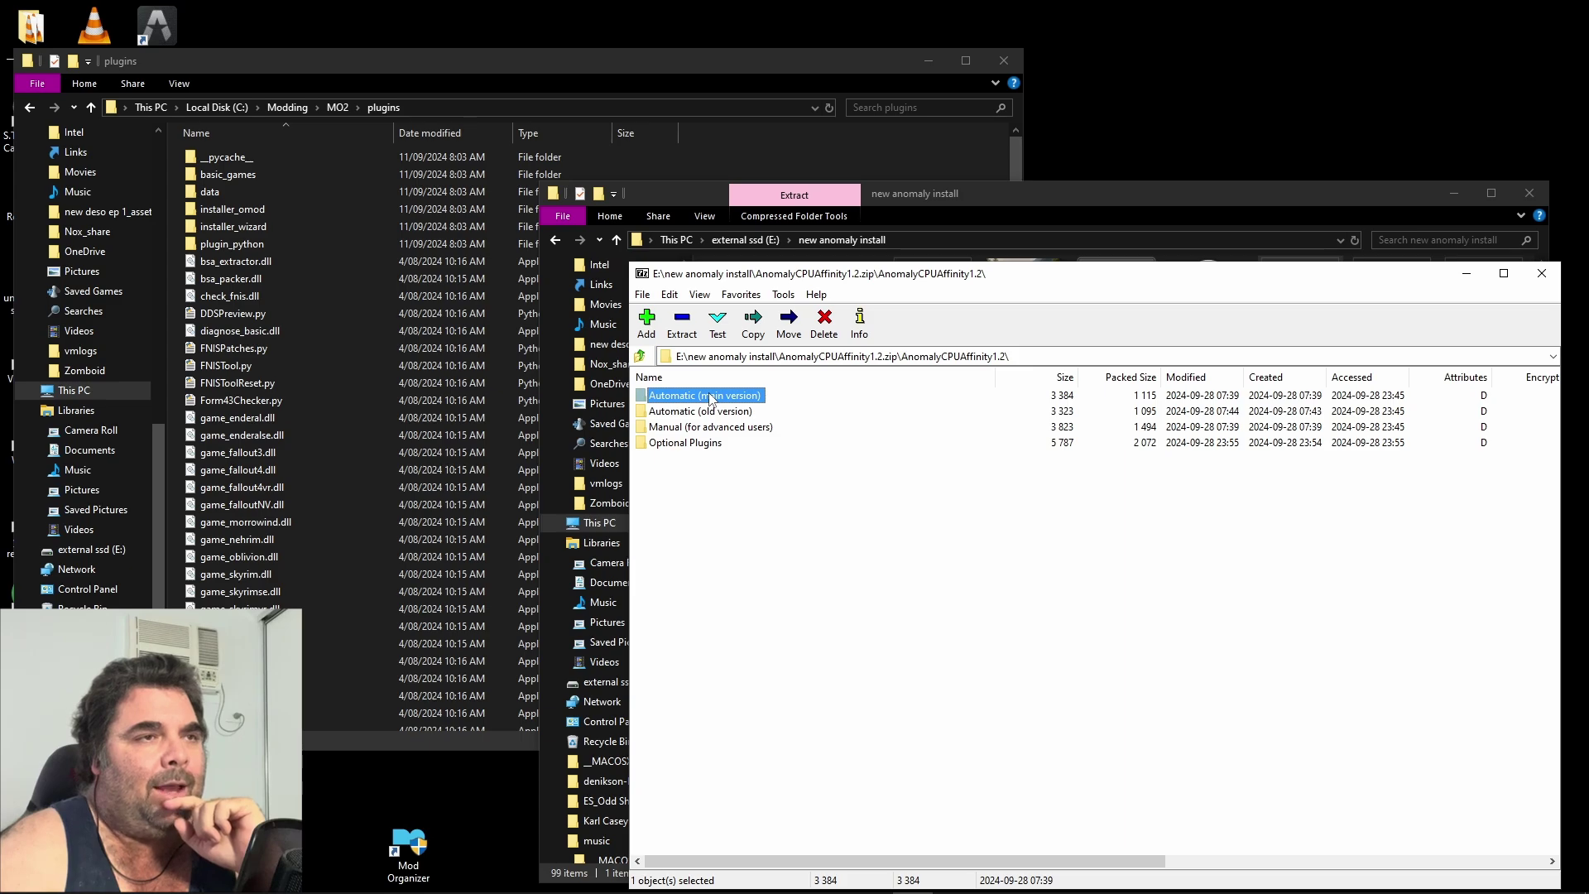
double_click(705, 396)
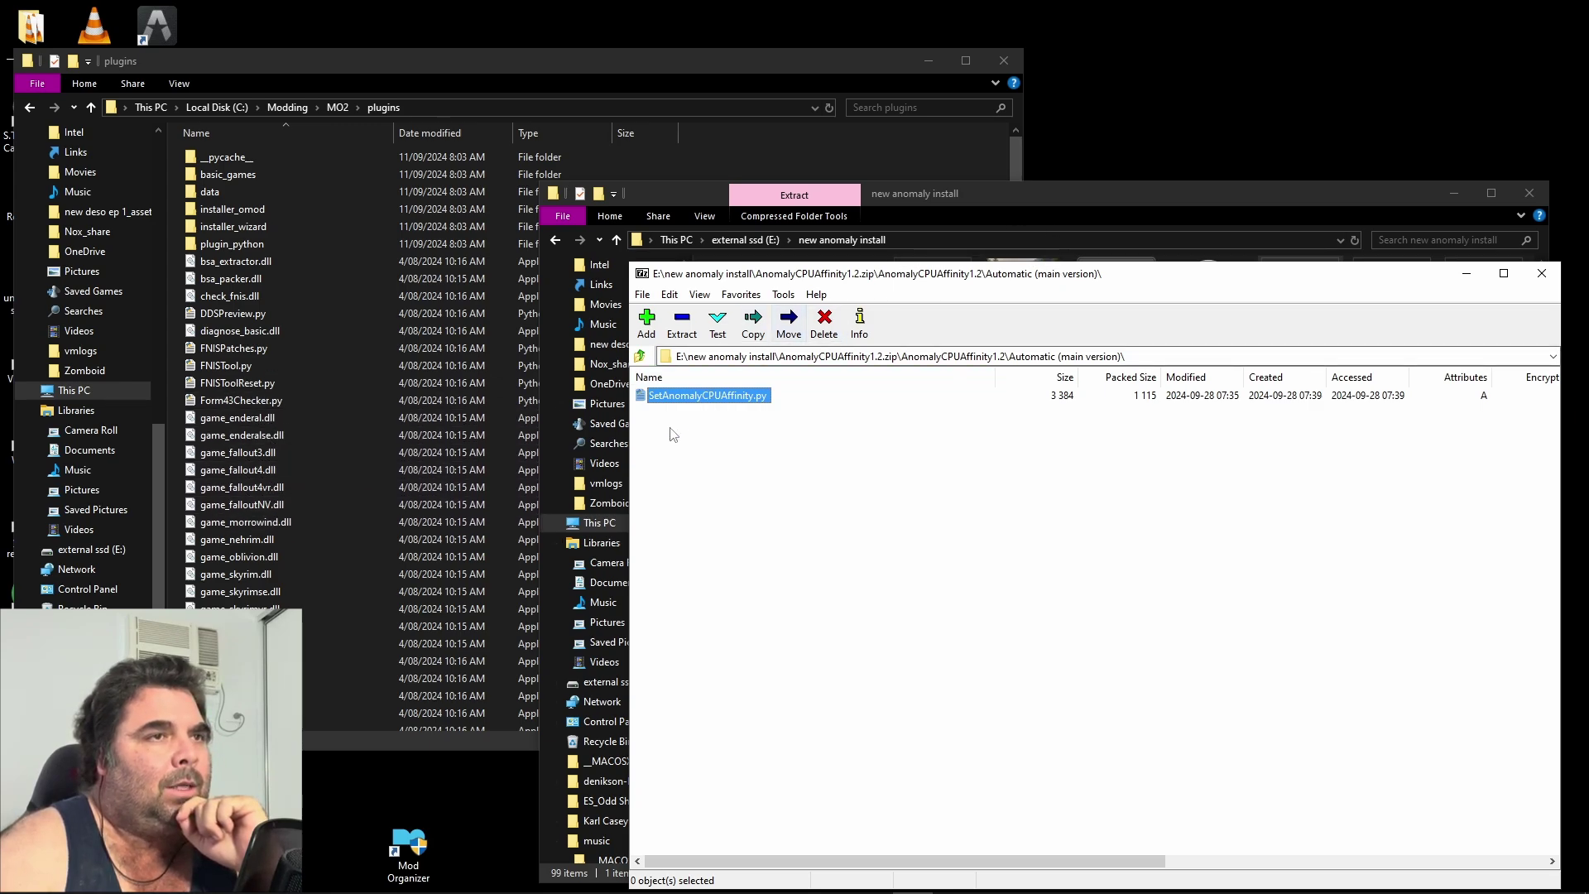
left_click_drag(692, 397, 975, 152)
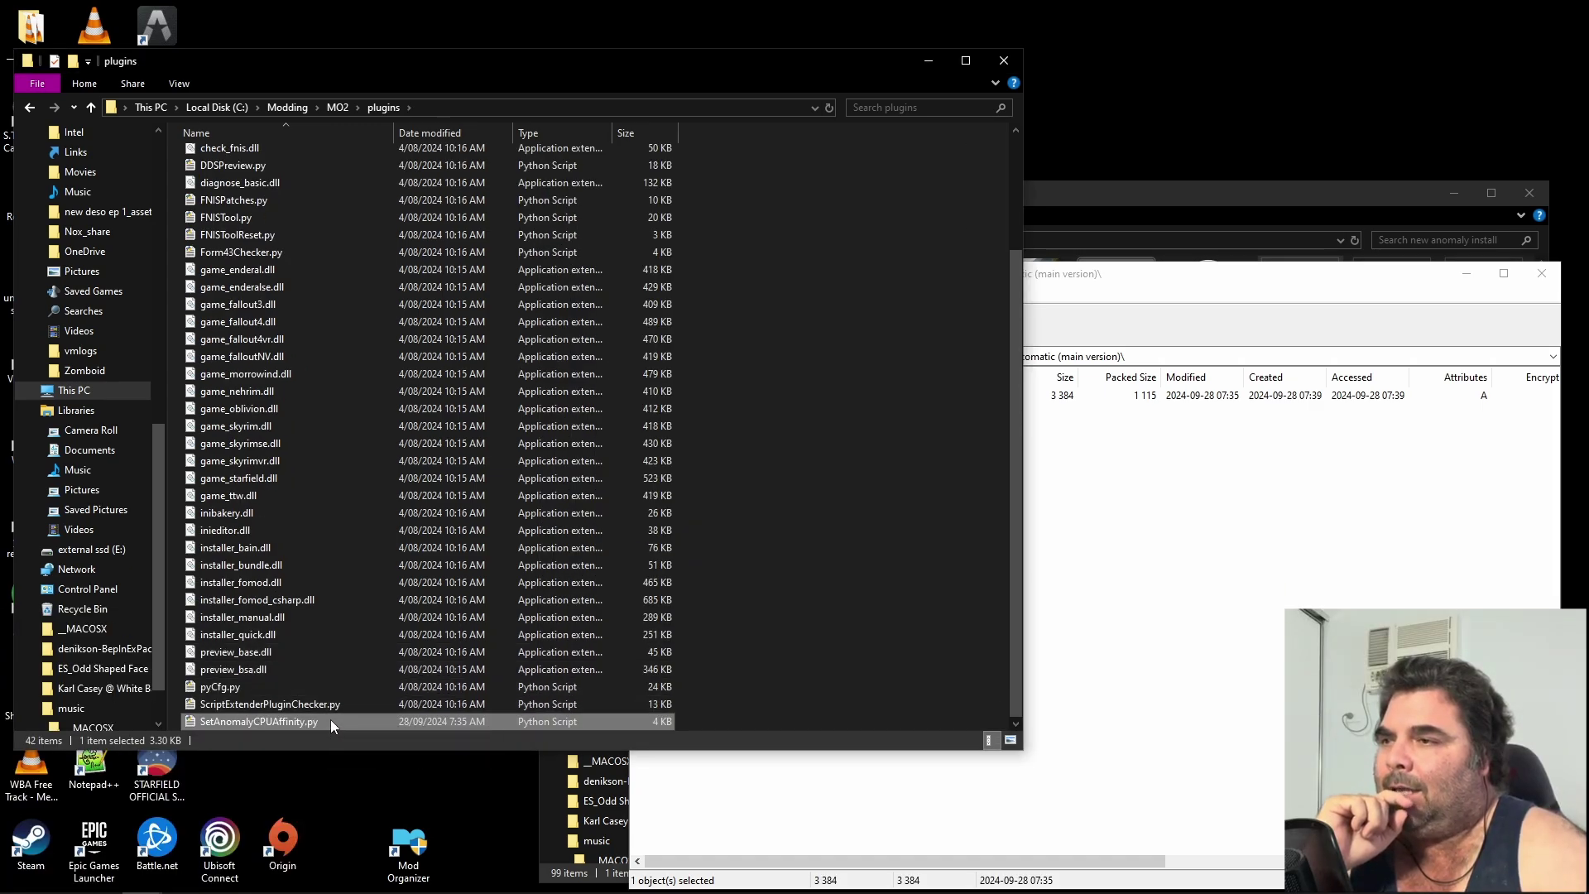
Close the archive and both file windows.
left_click(1227, 535)
left_click(1539, 274)
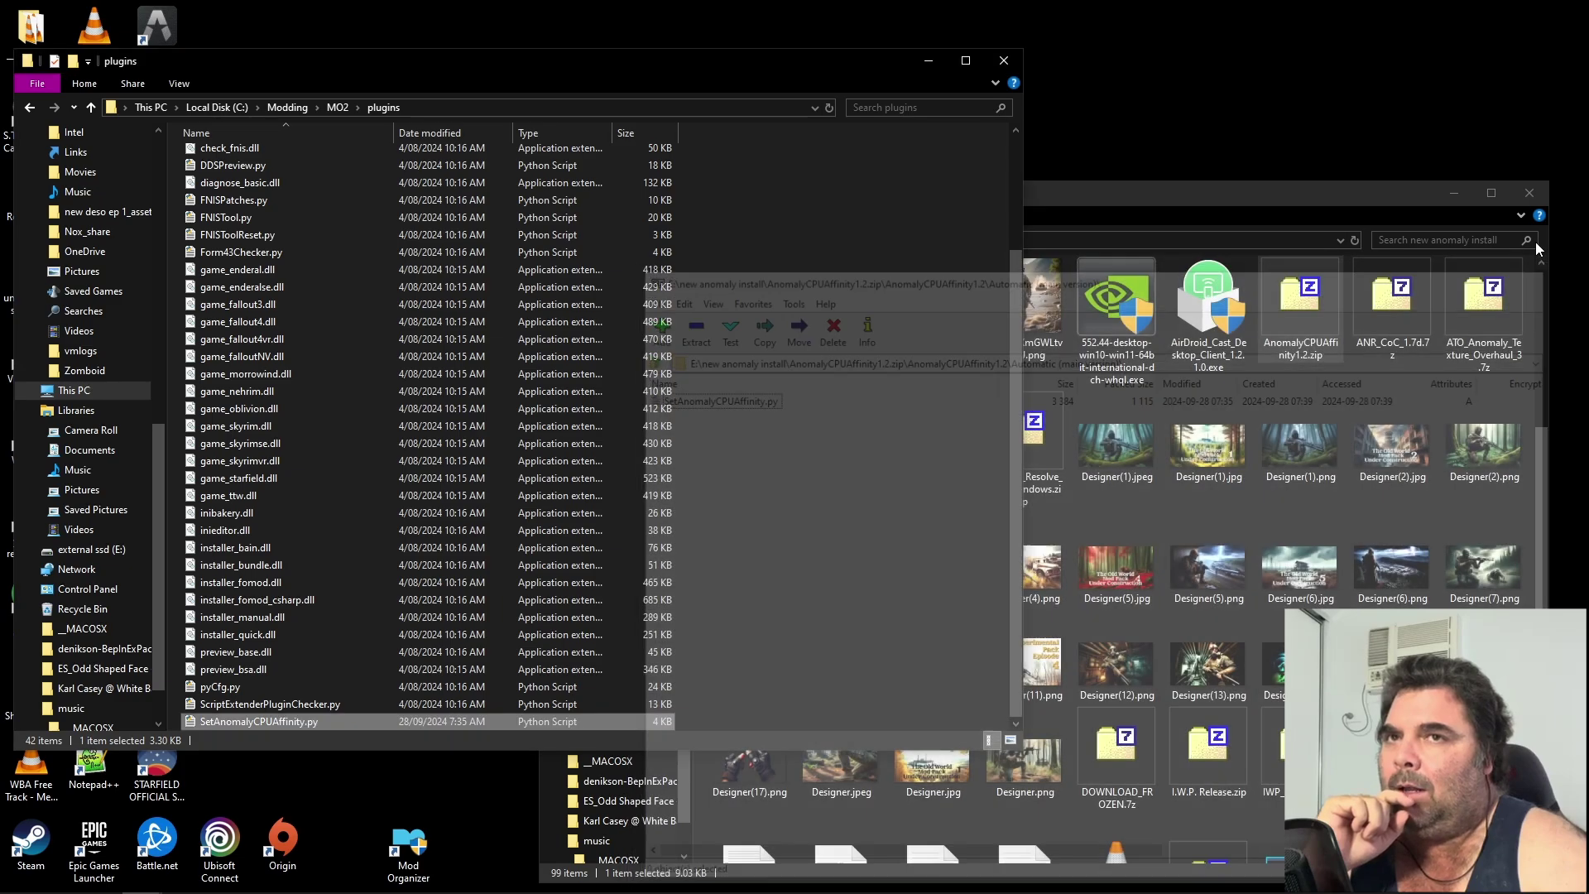
left_click(1529, 192)
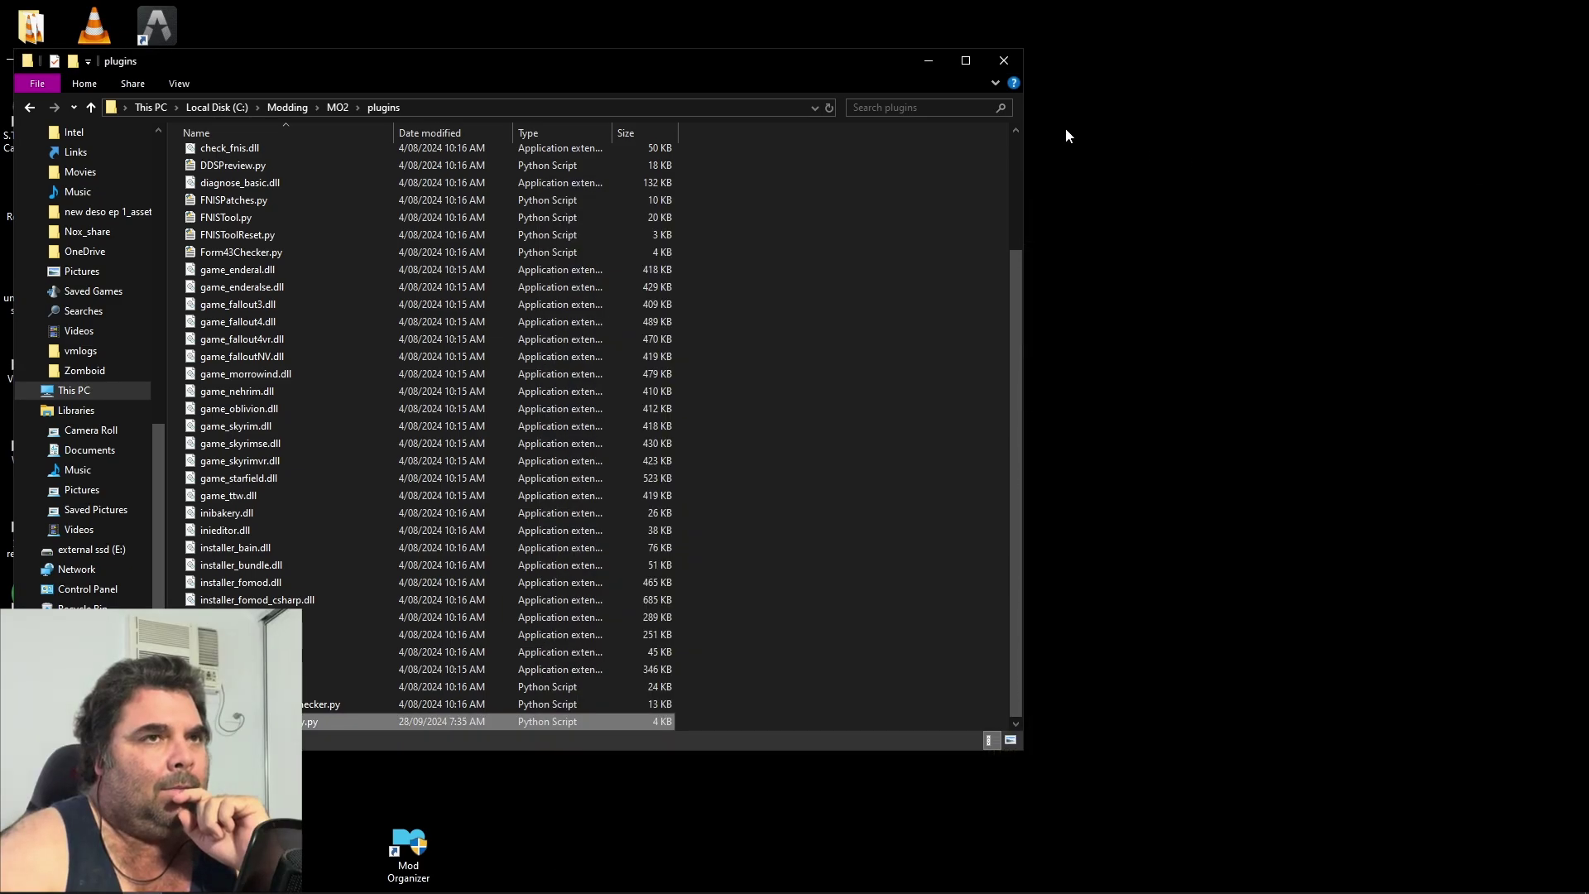
left_click(1004, 60)
Close the running Mod Organizer and start it again from the desktop to load the new plugin.
left_click(871, 877)
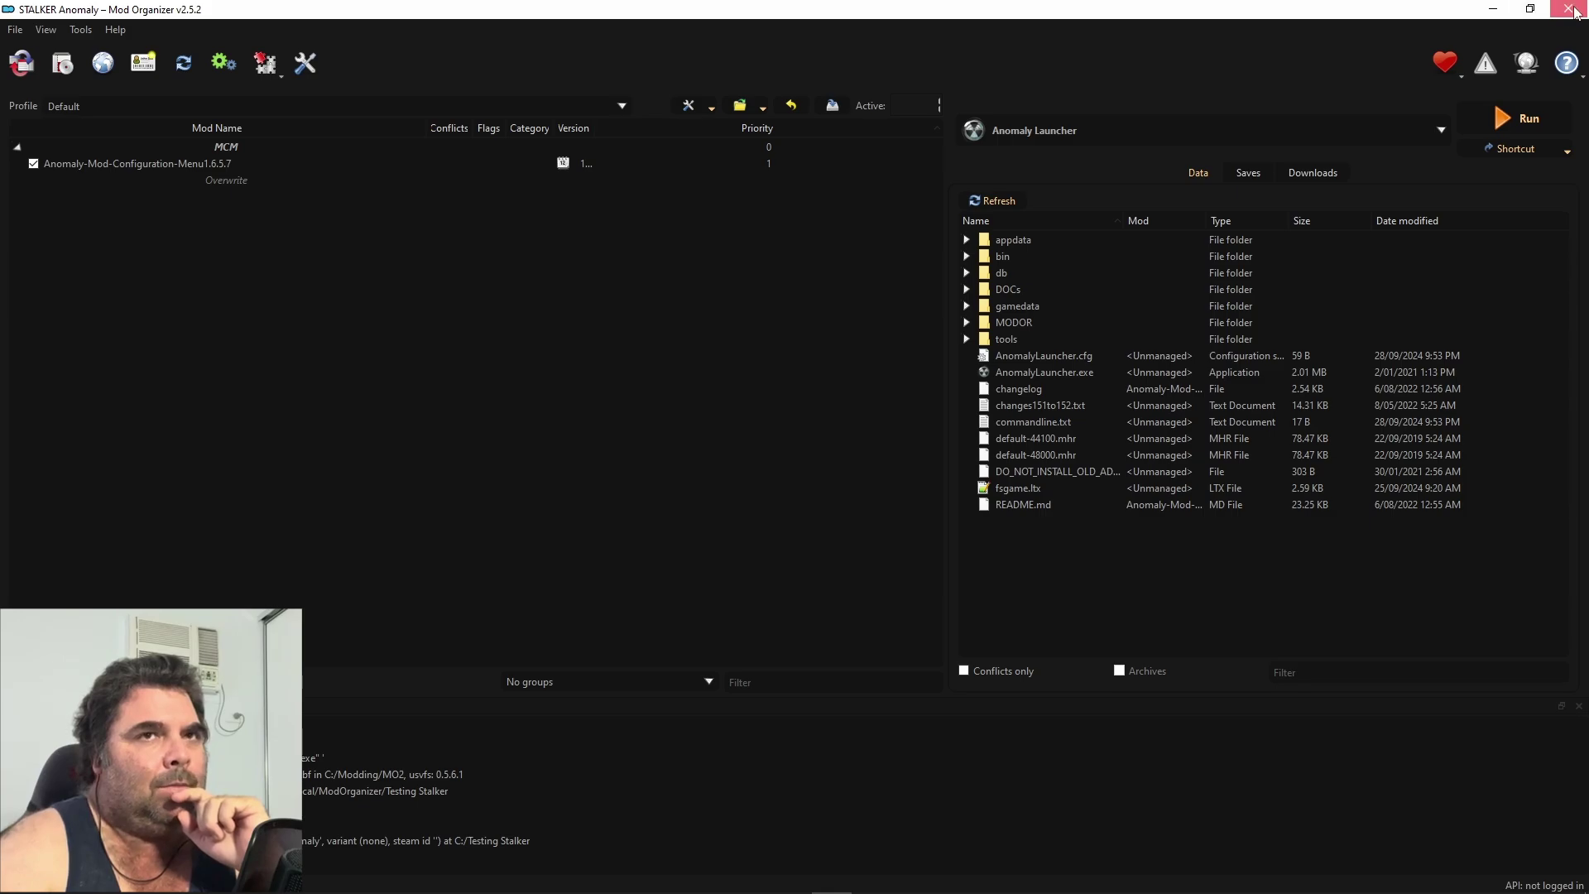
left_click(1492, 10)
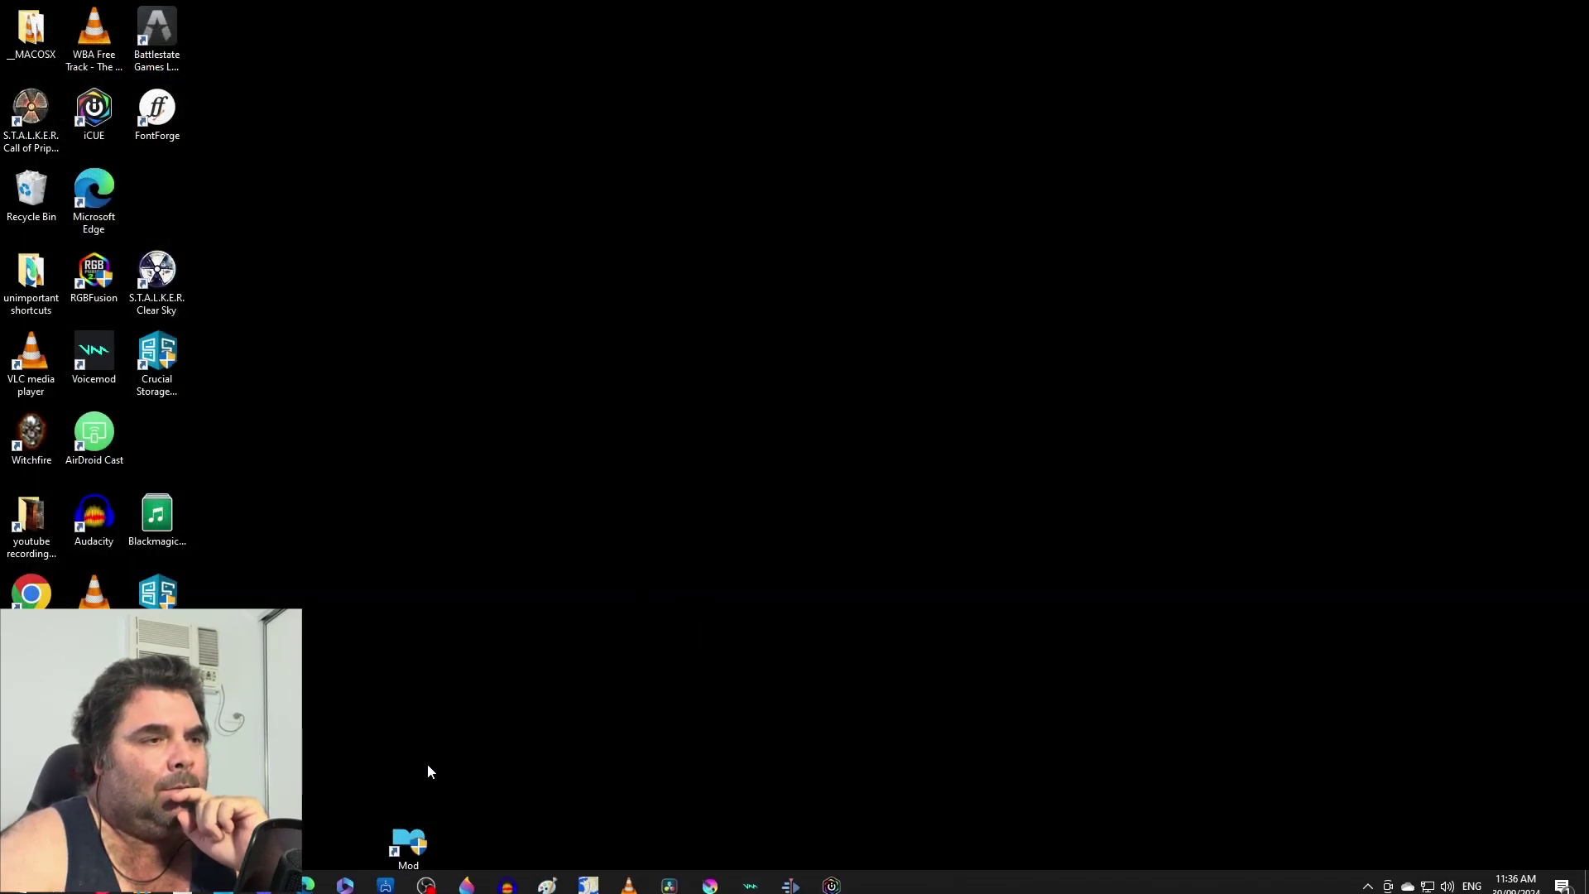
double_click(408, 840)
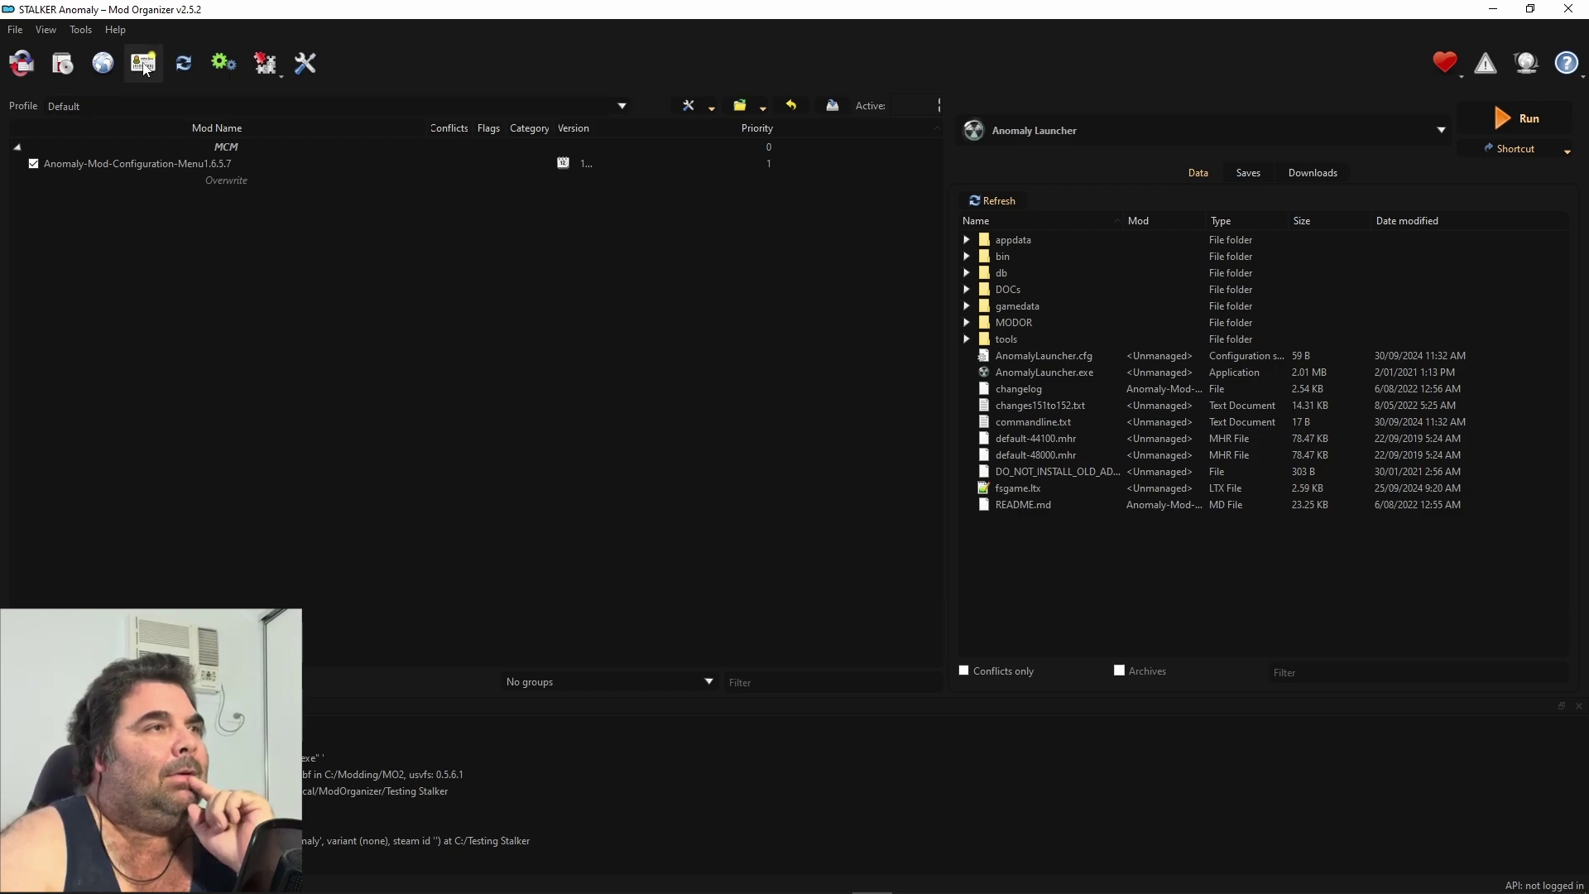
Try to run the Anomaly CPU Affinity tool plugin in Mod Organizer without the game started.
left_click(87, 33)
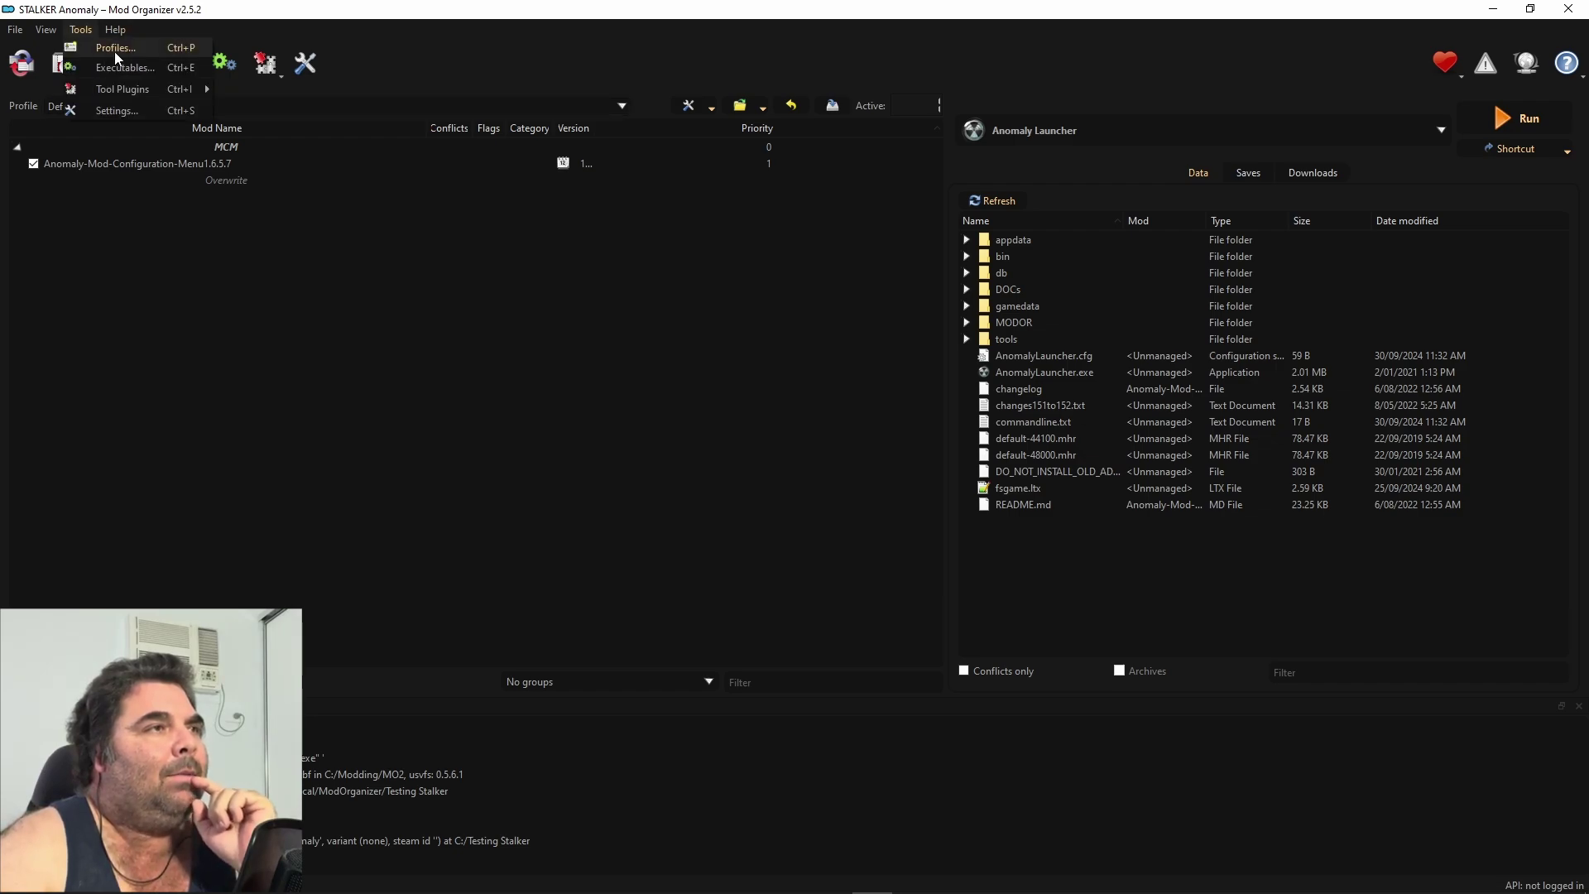
mouse_move(120, 86)
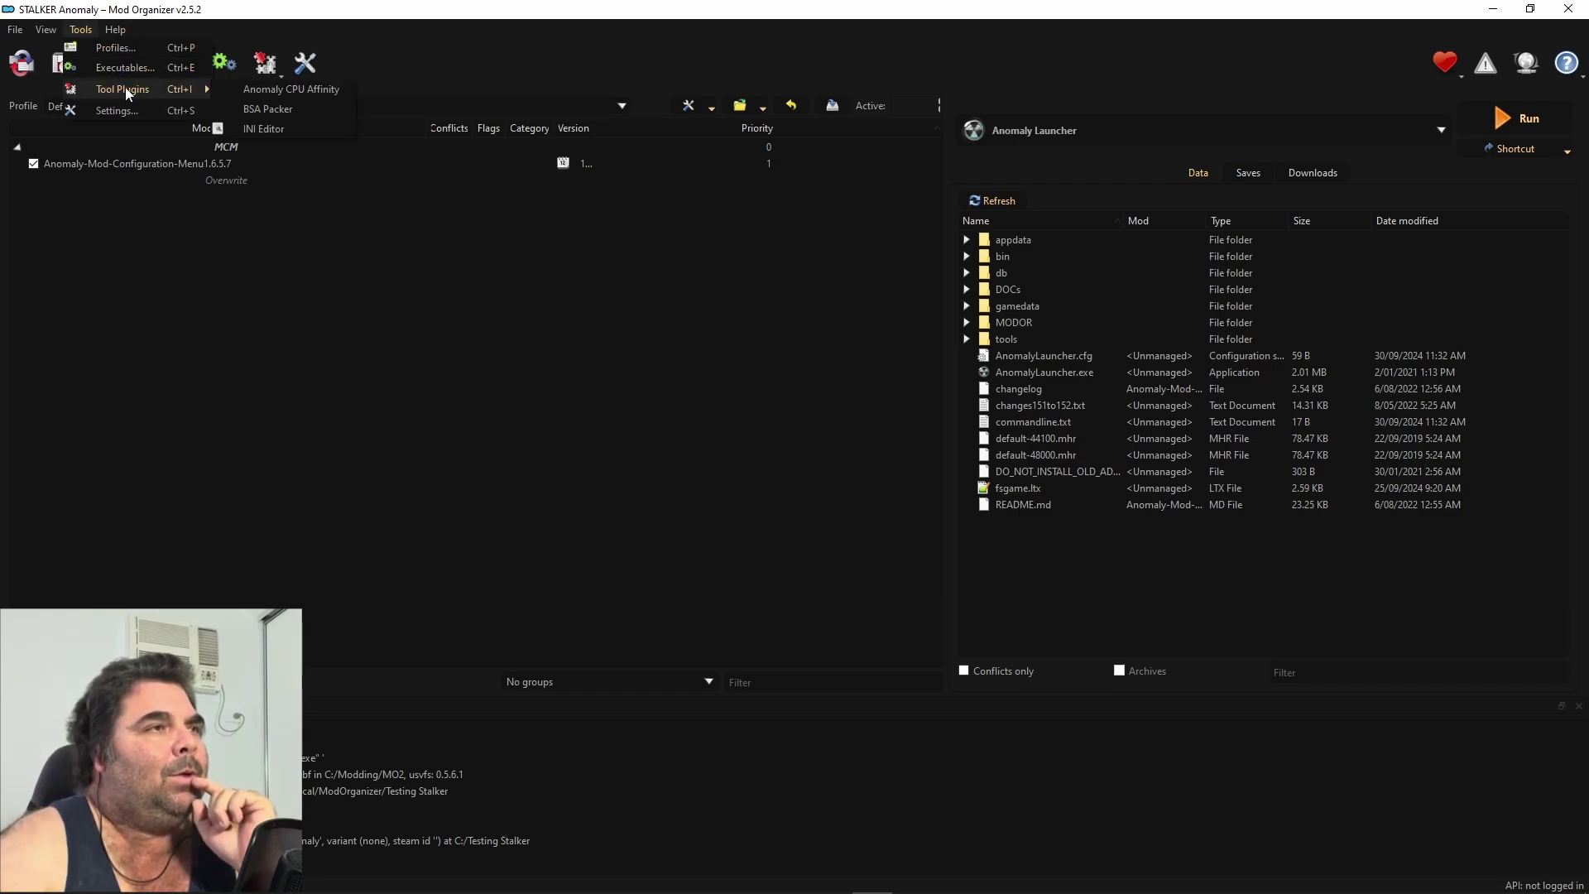
left_click(293, 91)
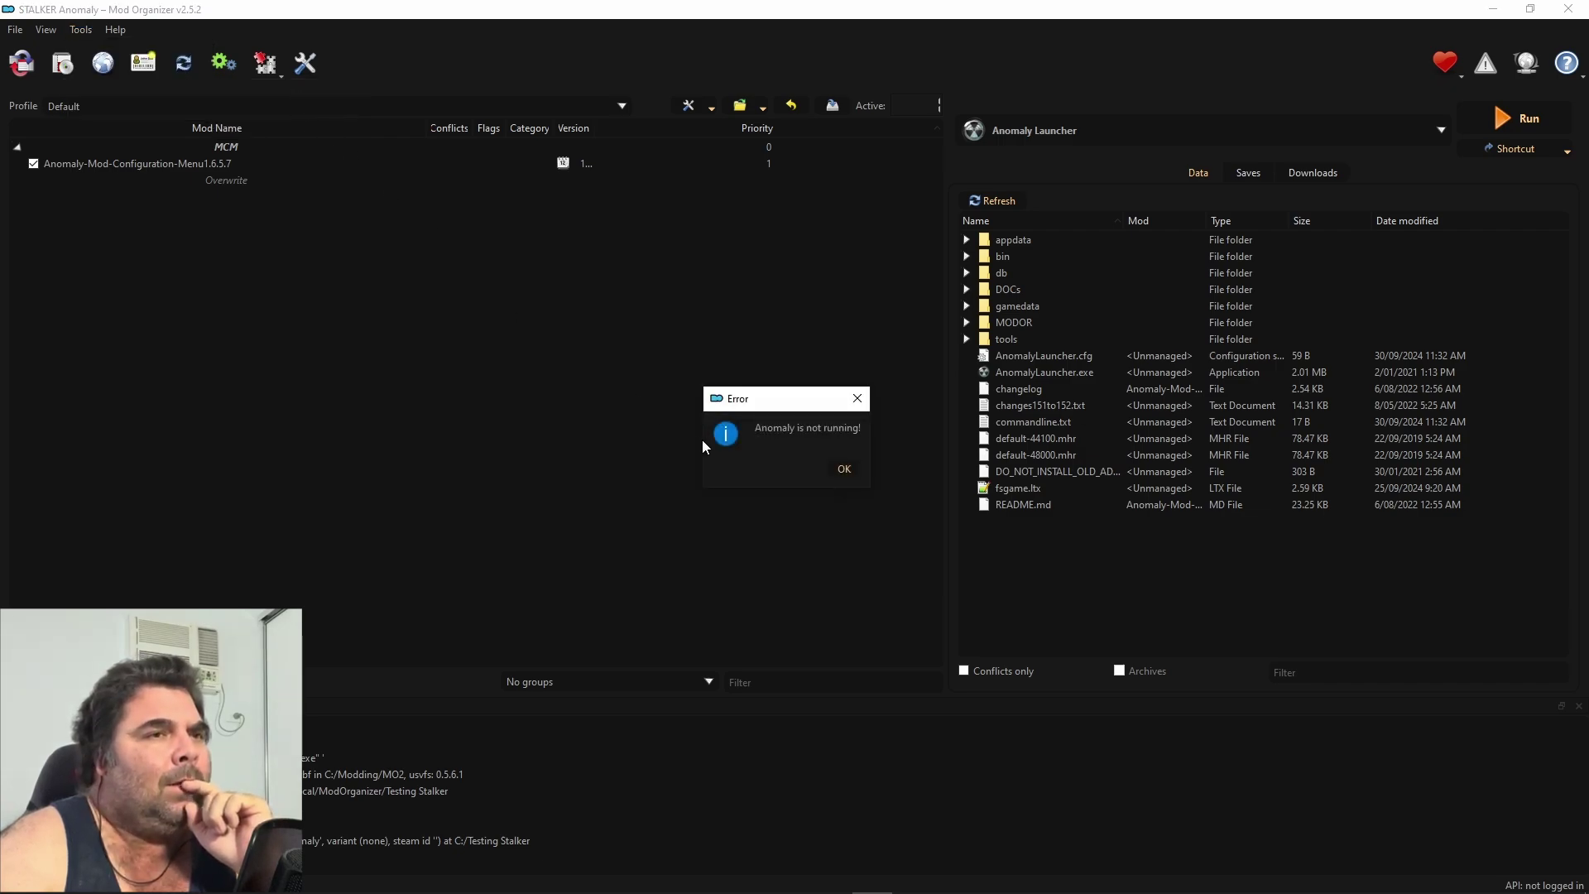
left_click(844, 469)
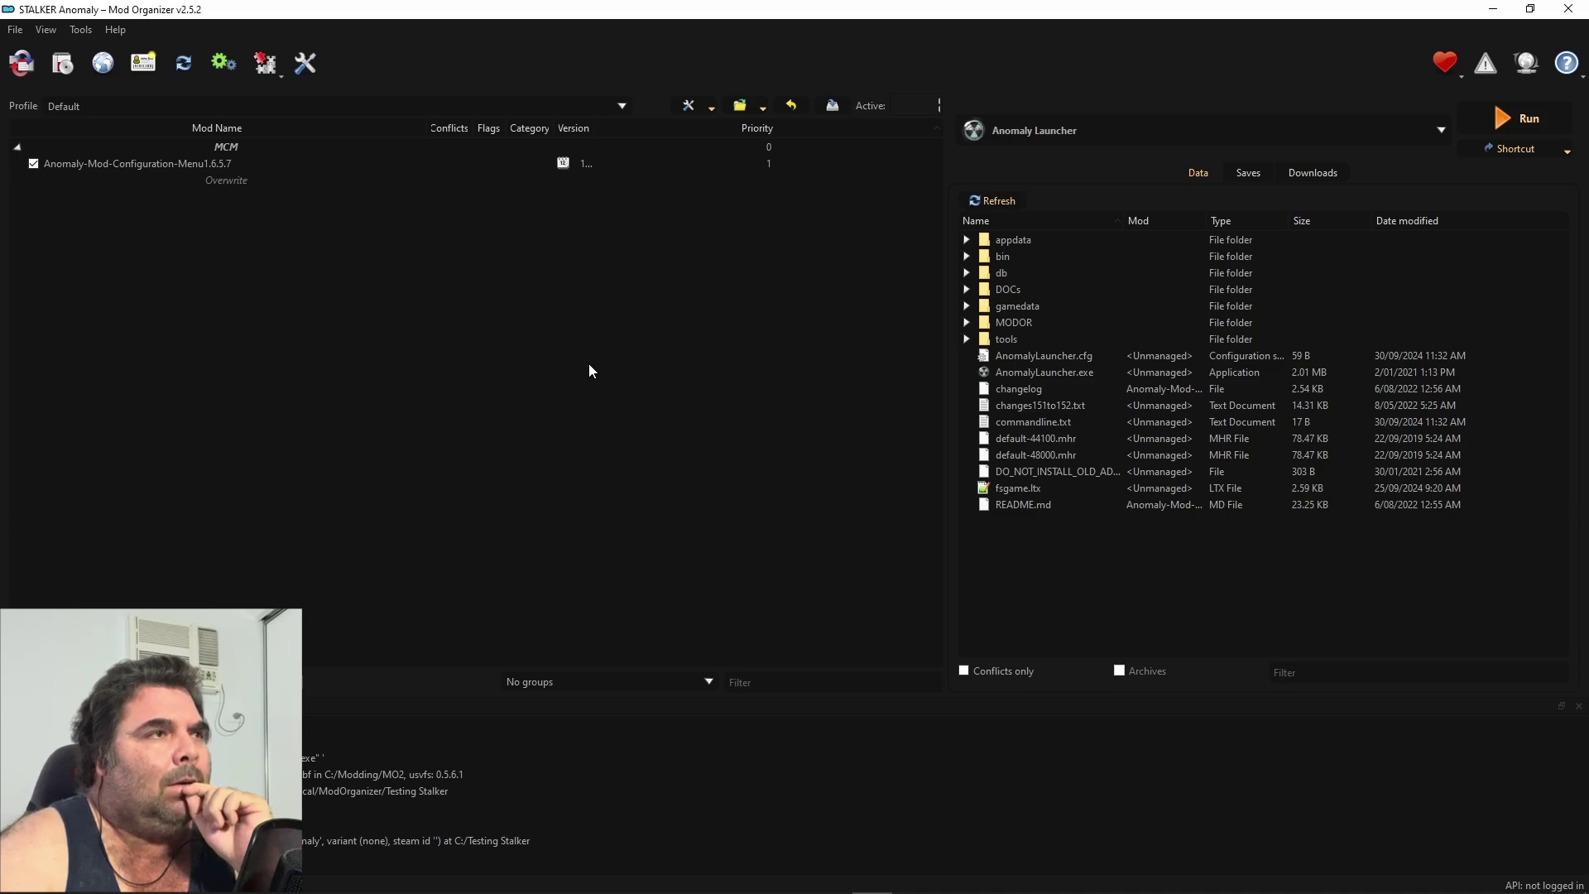
Run the Anomaly Launcher through Mod Organizer and read the plugin's usage instructions on its ModDB page.
left_click(1518, 118)
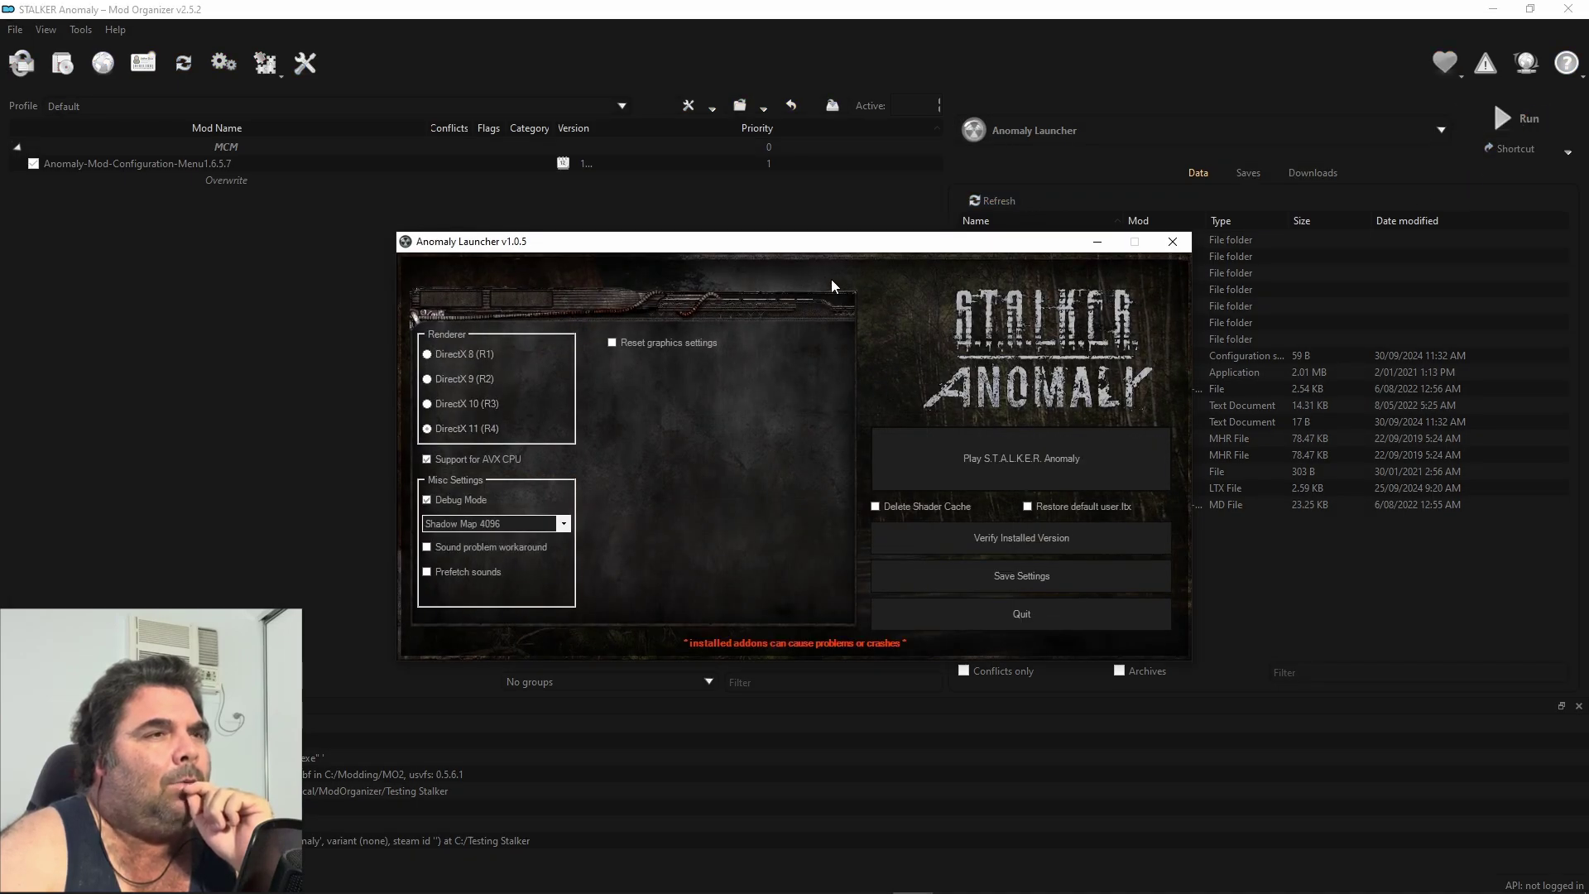
left_click(83, 36)
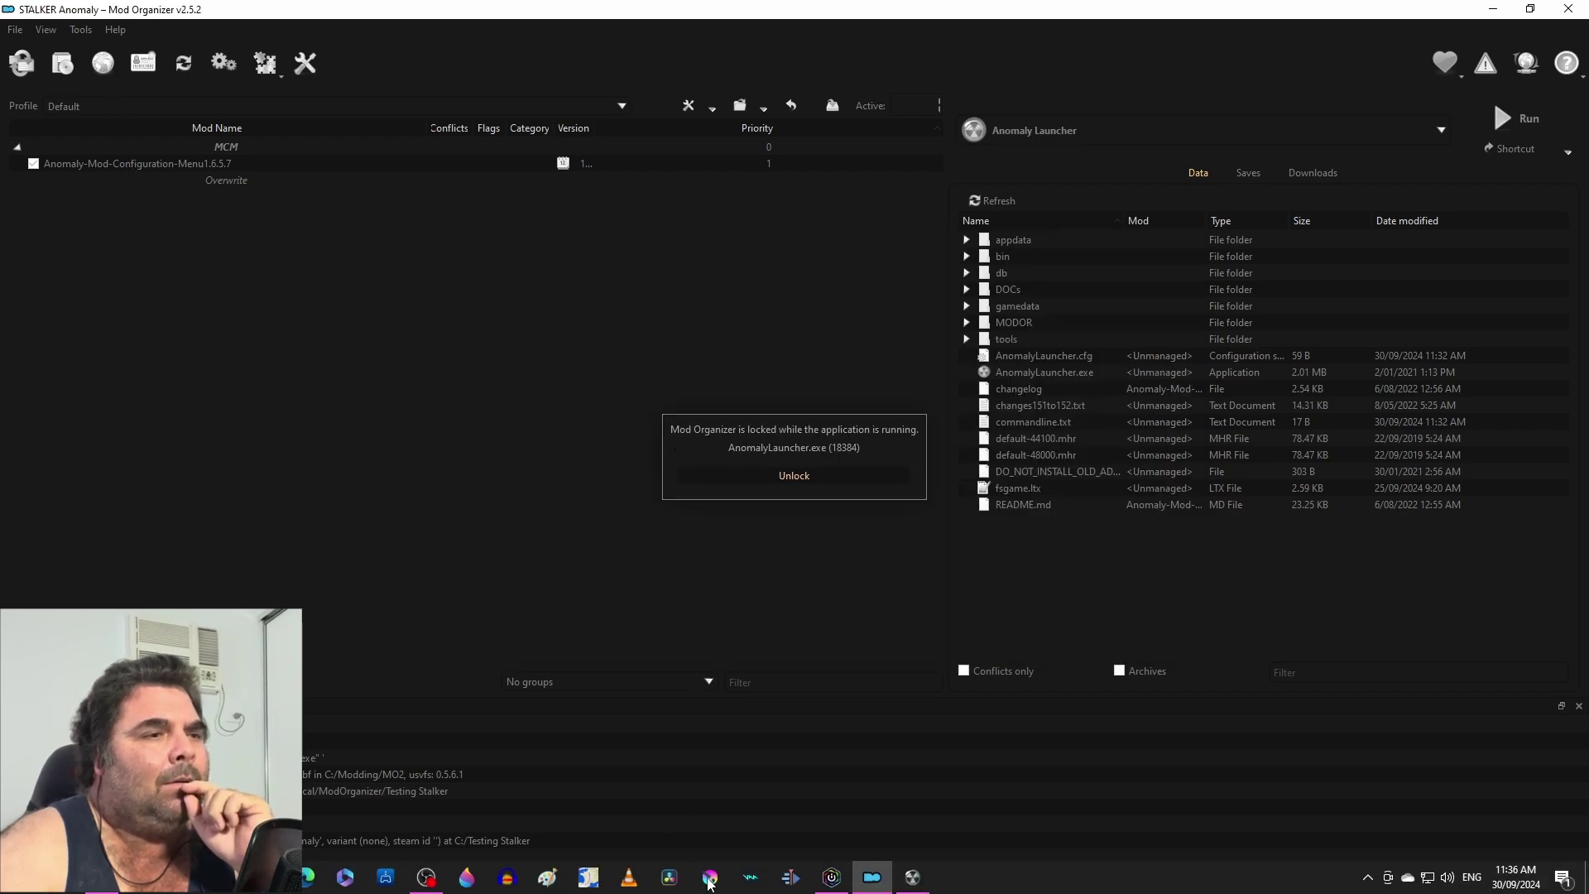
left_click(912, 876)
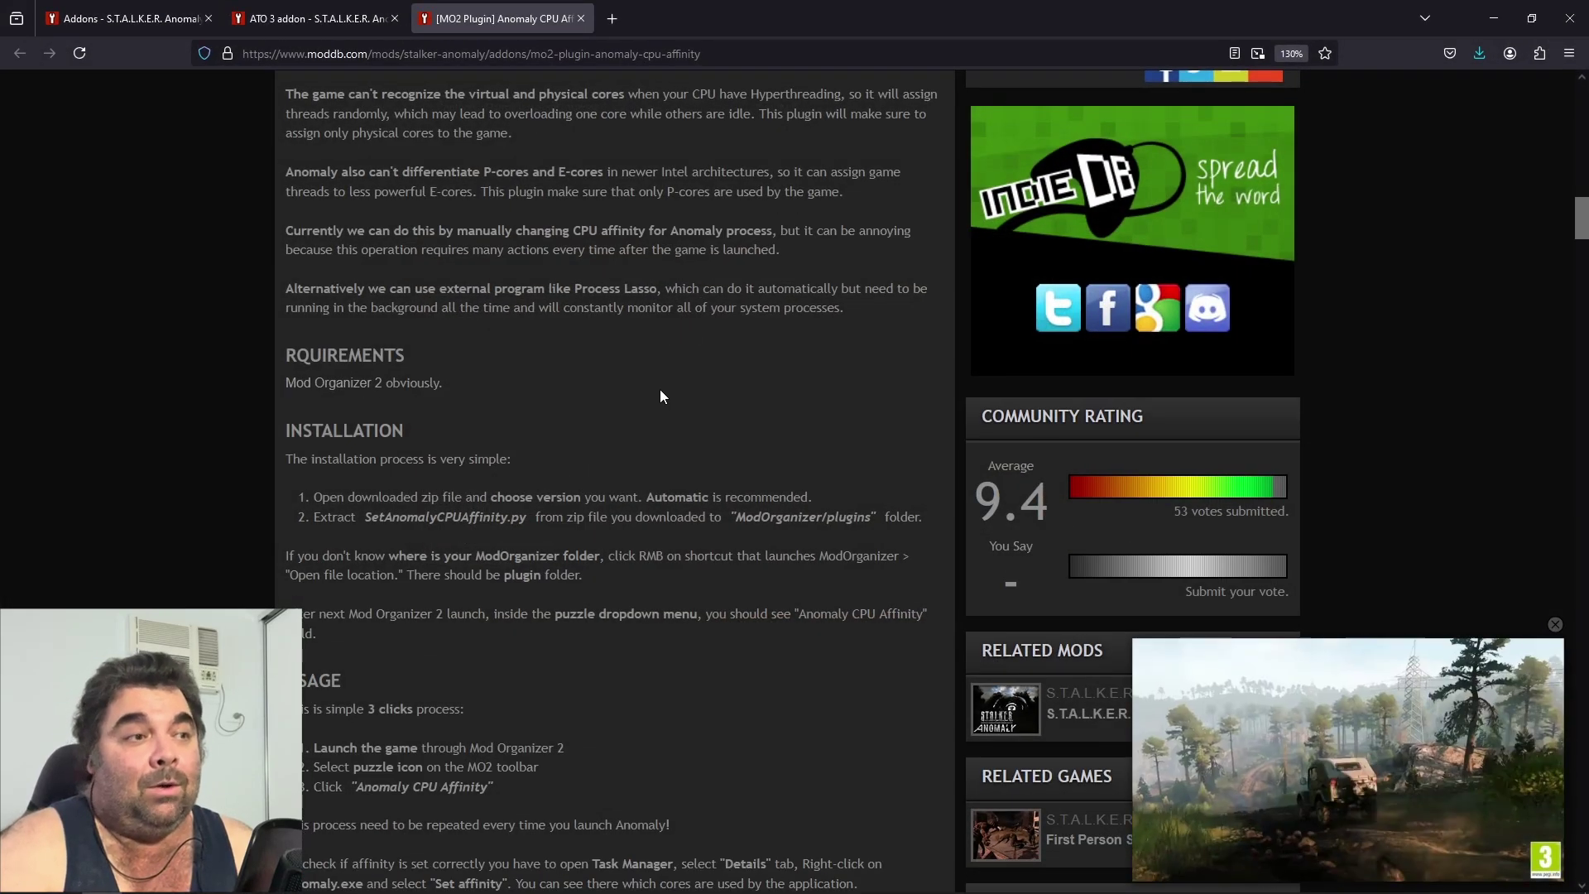
scroll(666, 391, "down", 1)
scroll(670, 398, "down", 3)
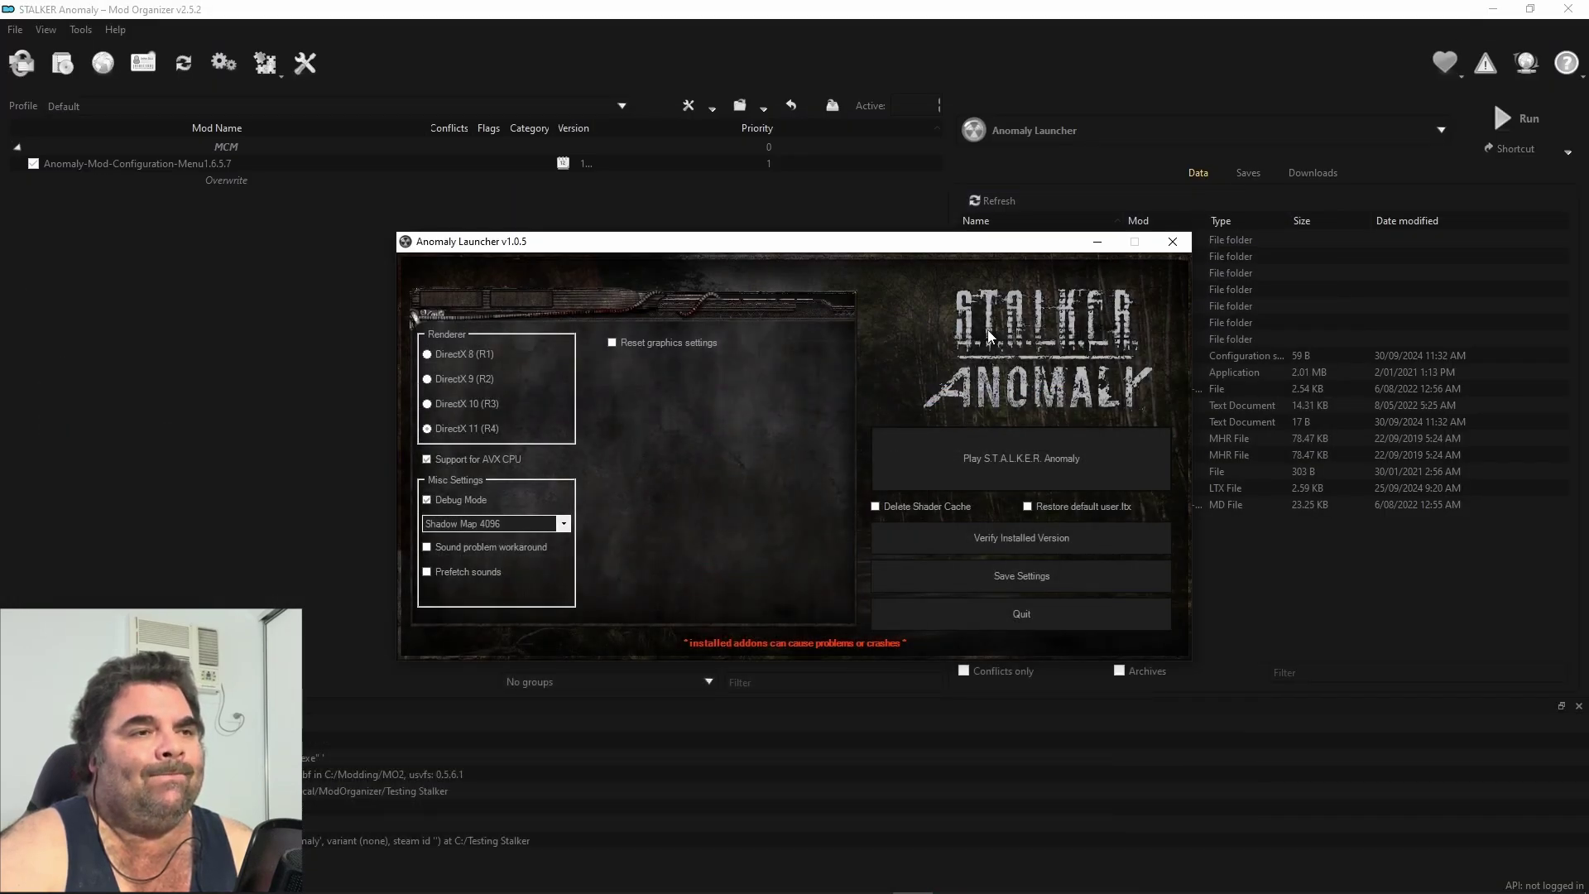
Unlock Mod Organizer while the launcher is open and try the Anomaly CPU Affinity tool plugin again.
left_click(195, 351)
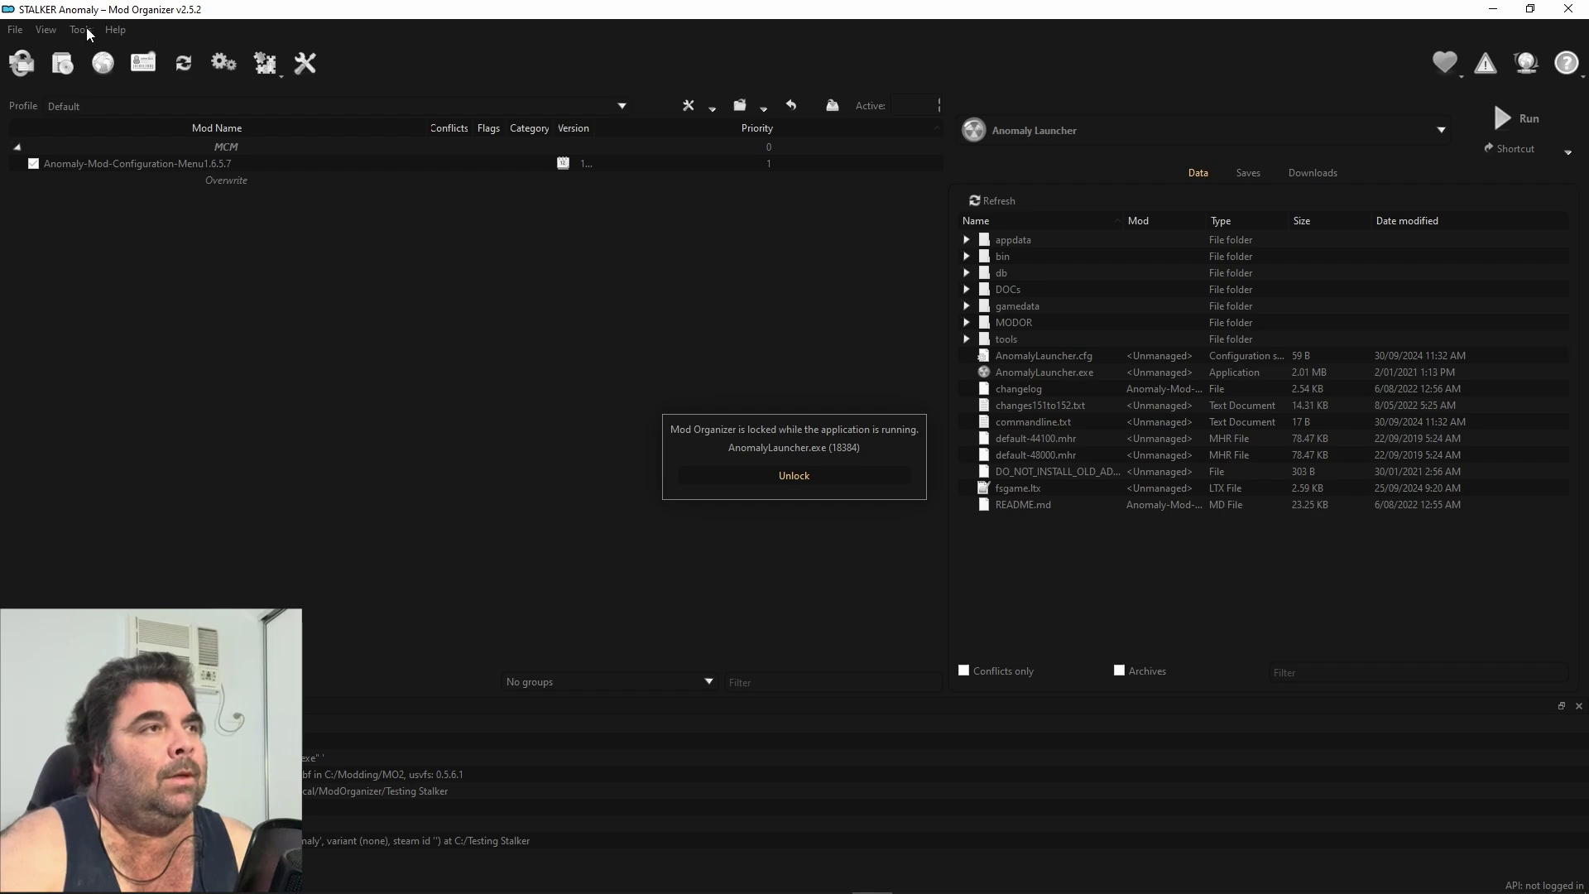
left_click(796, 475)
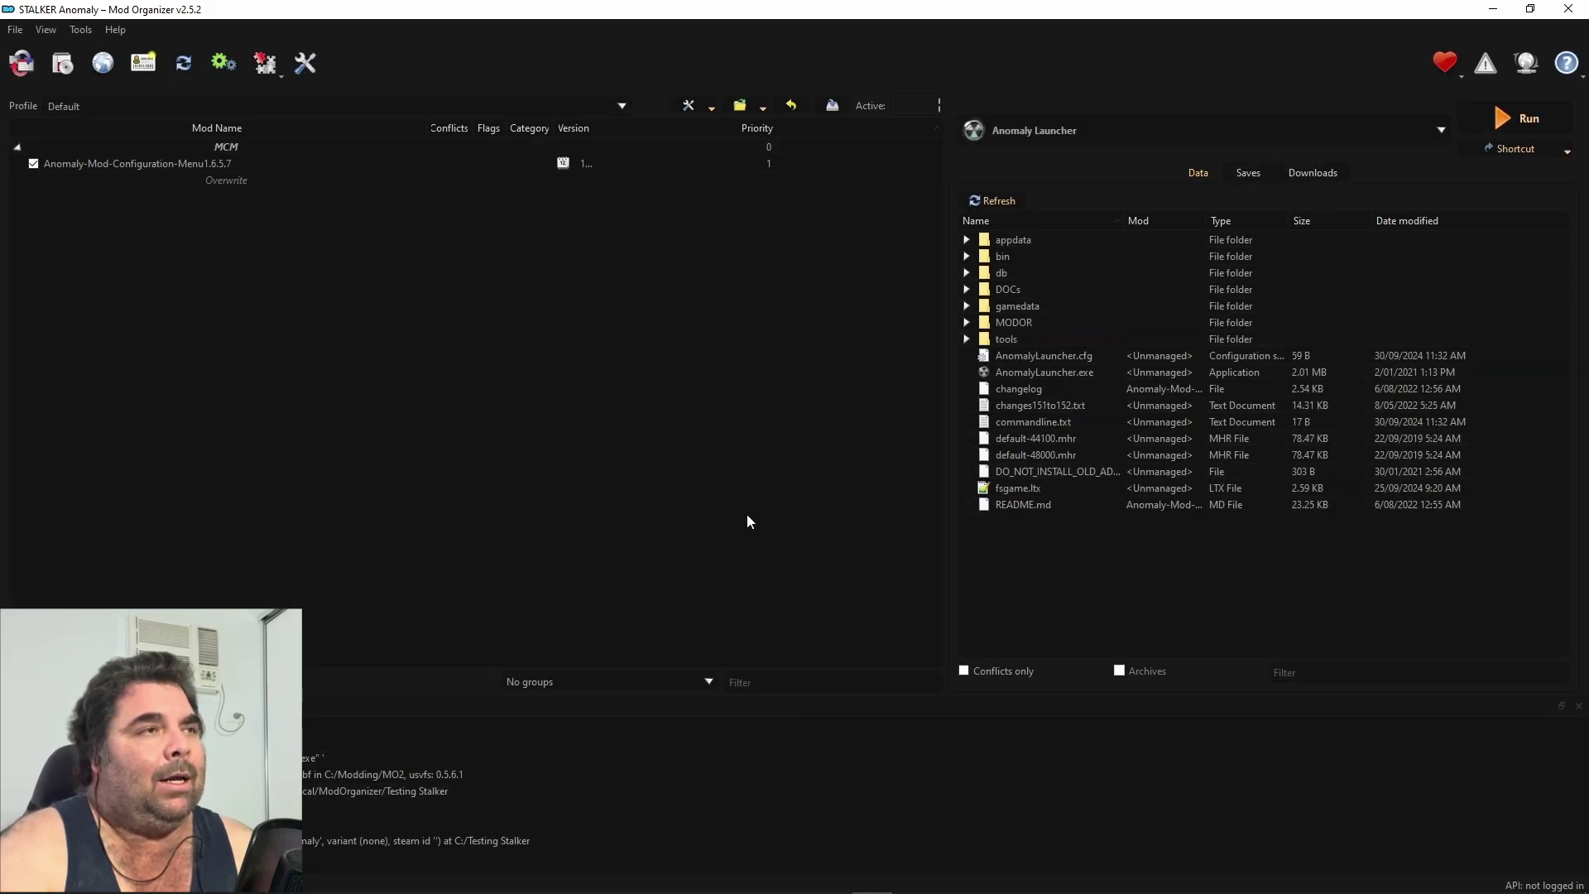
left_click(79, 30)
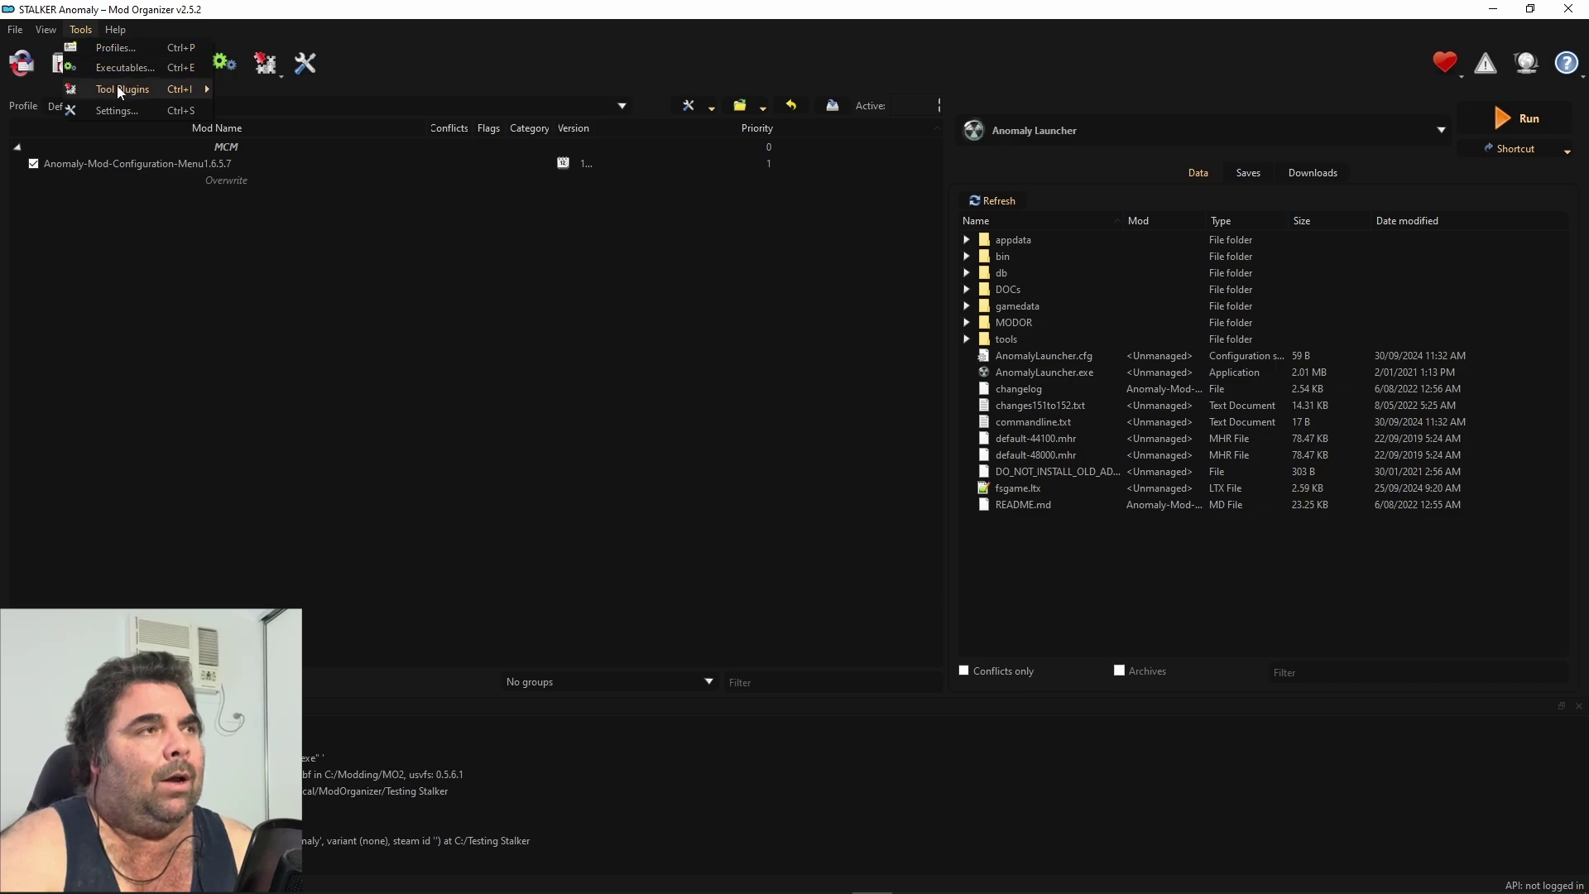
mouse_move(166, 89)
left_click(270, 89)
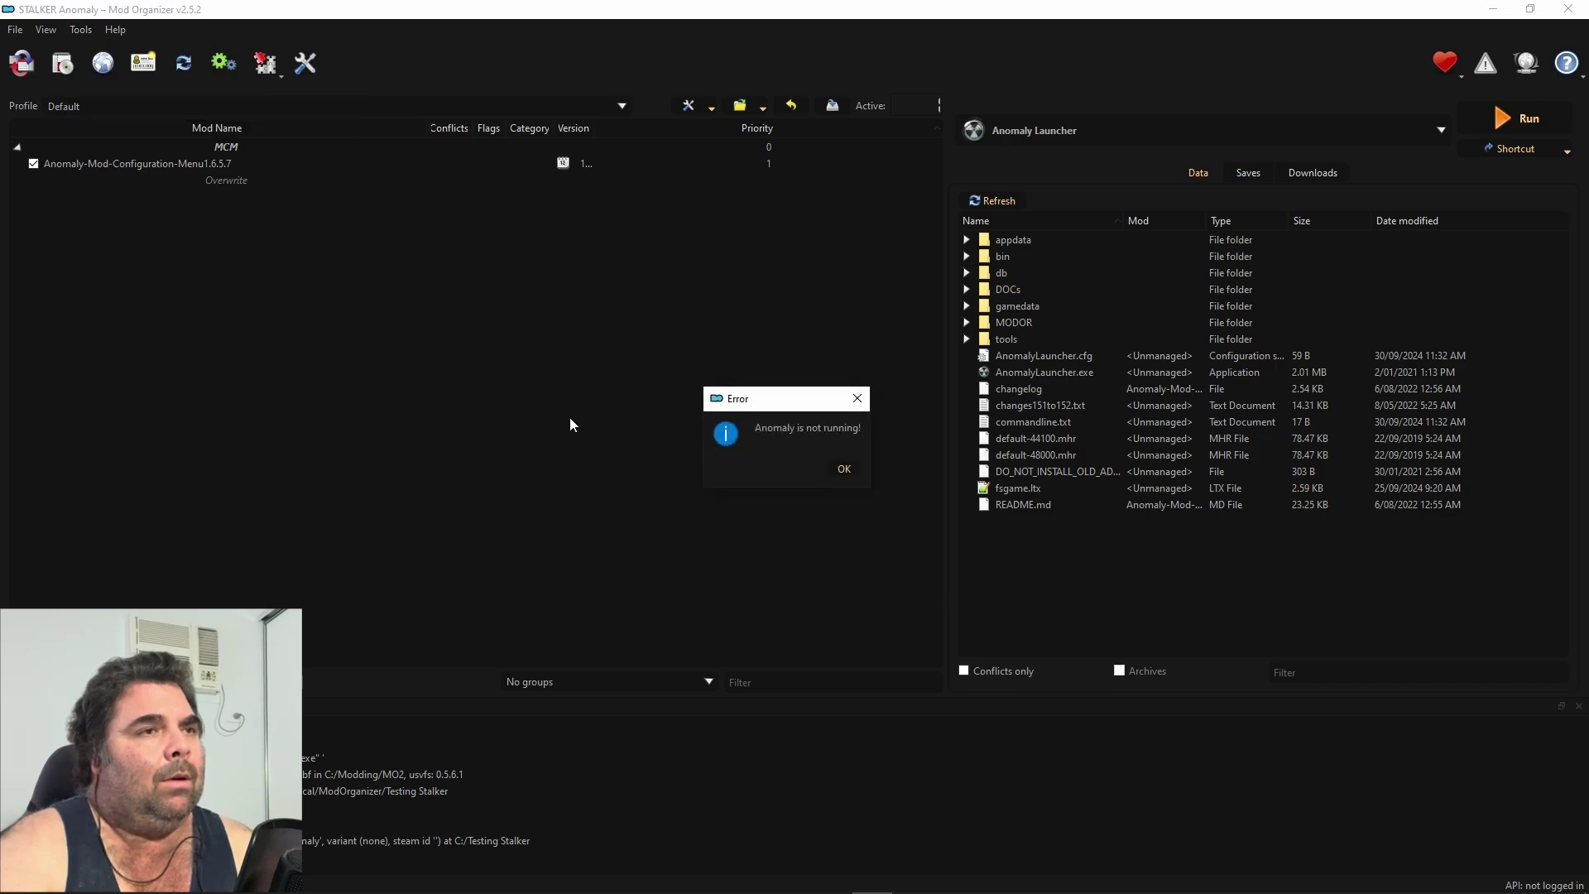
left_click(844, 468)
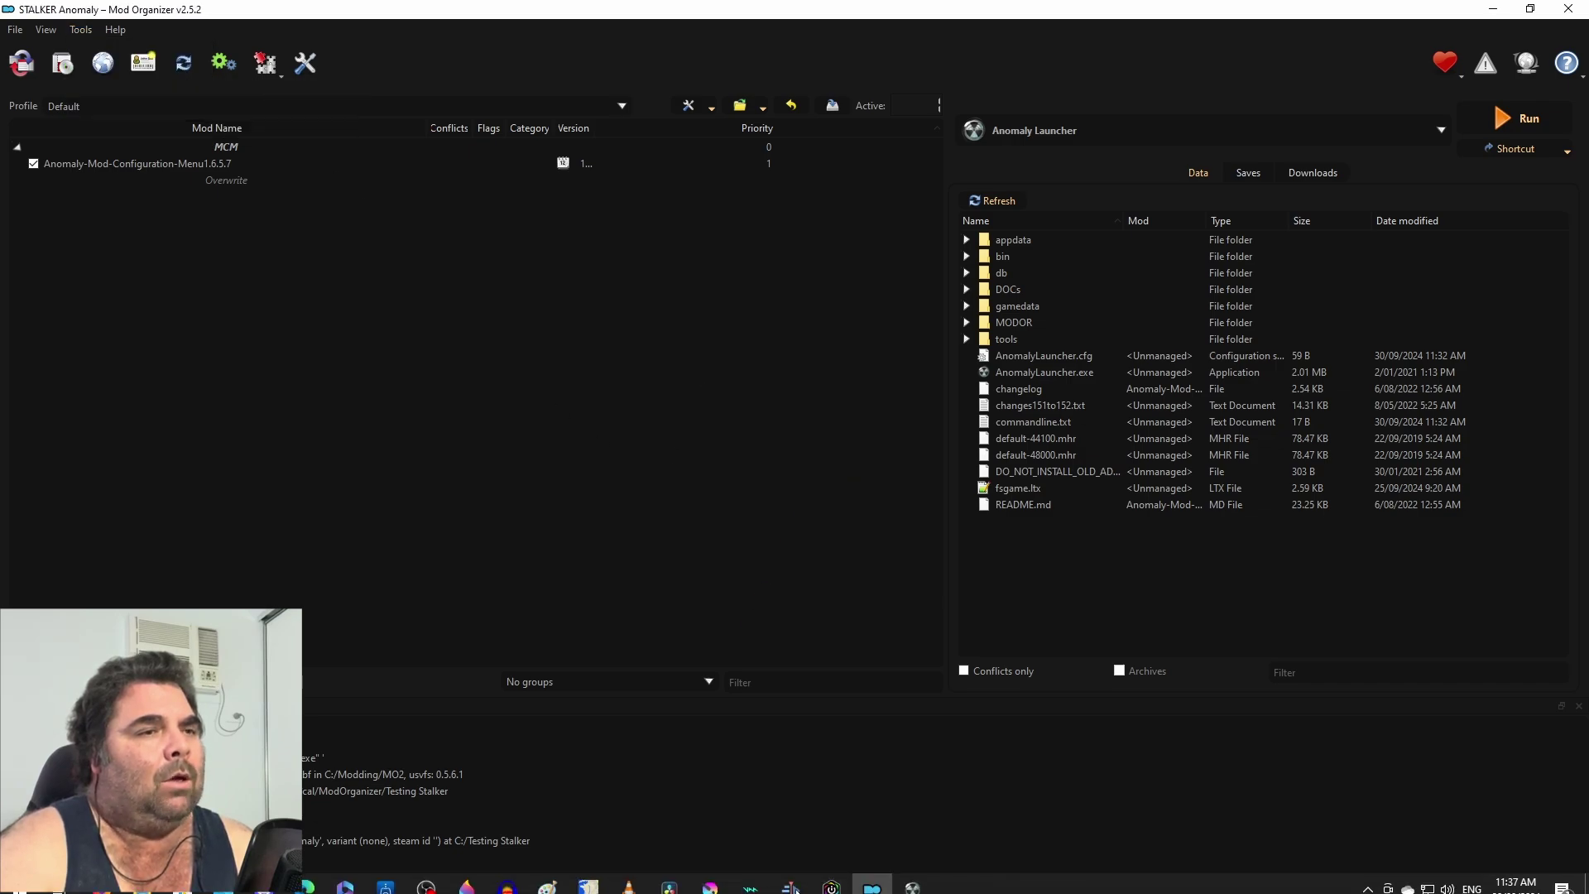
Start S.T.A.L.K.E.R. Anomaly from the launcher and open the new game setup.
left_click(915, 875)
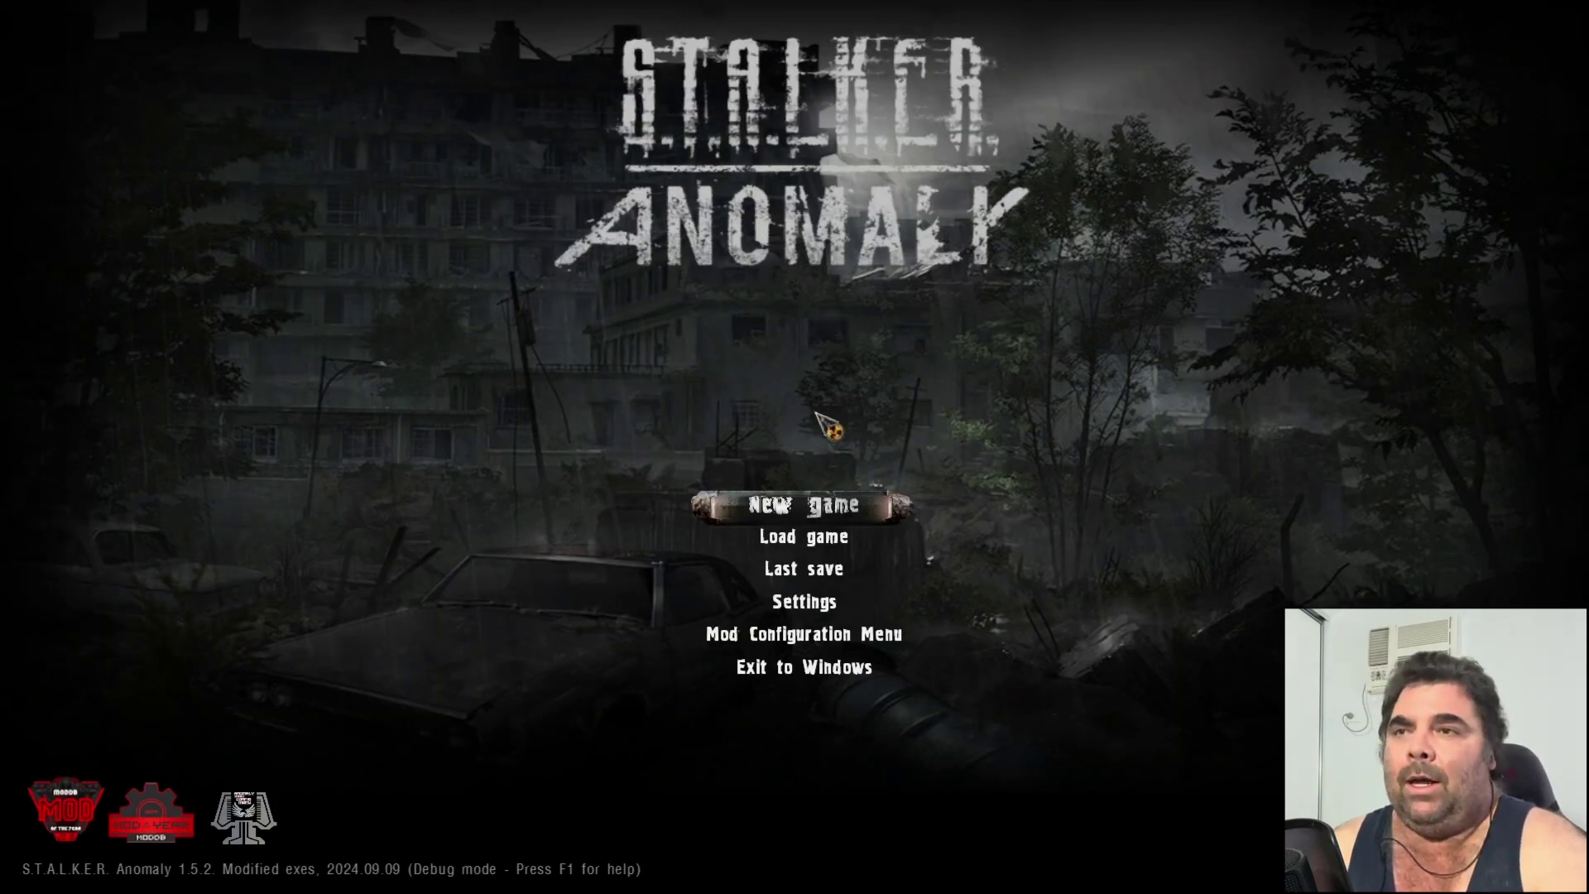
key("super")
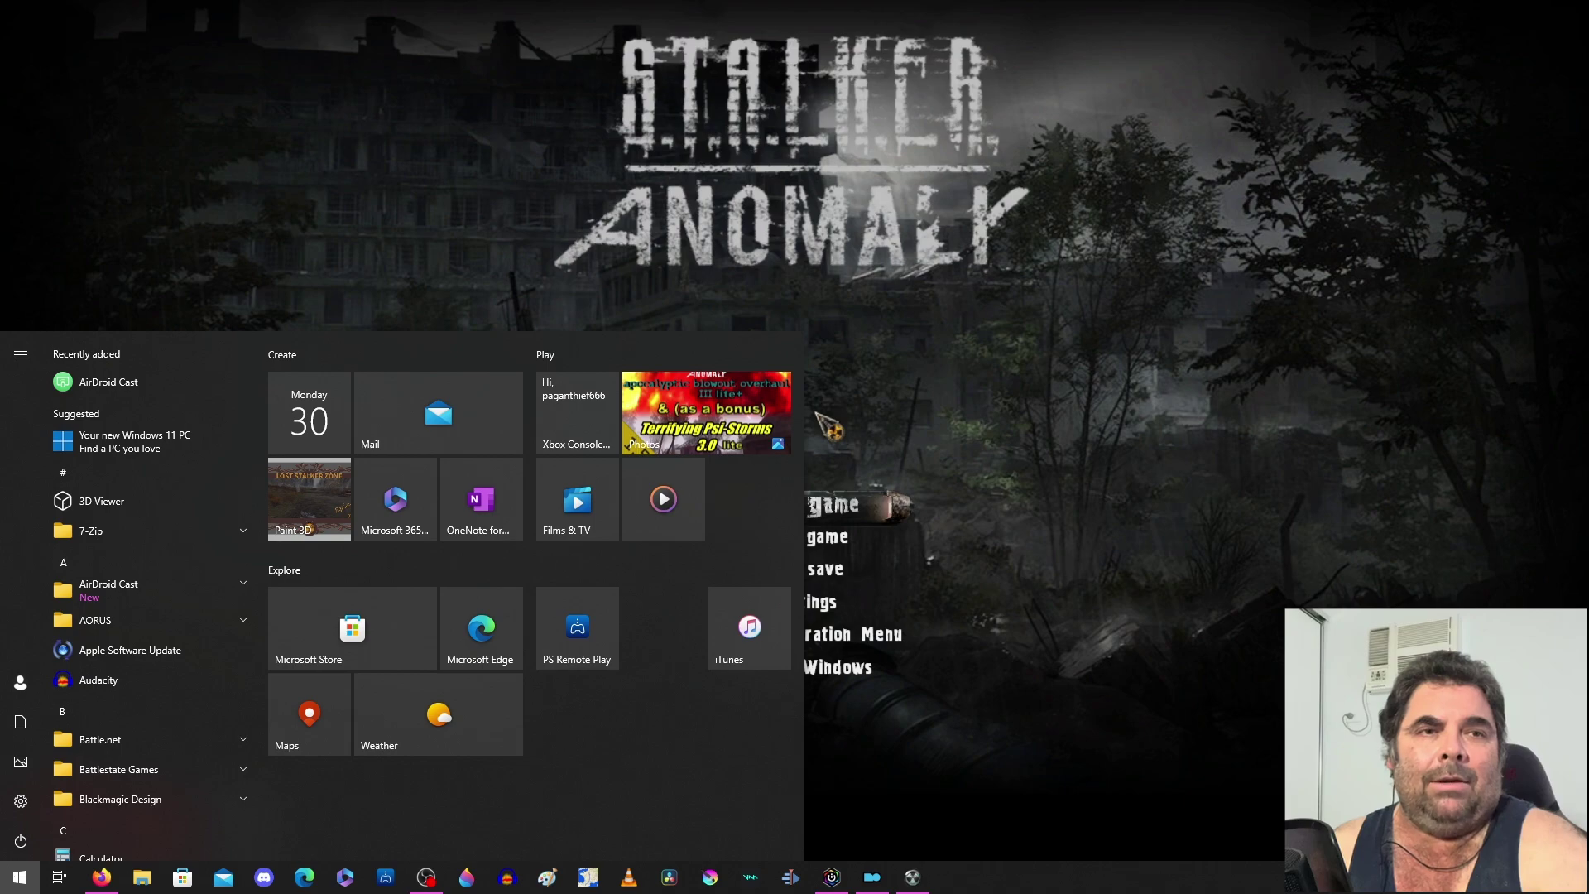
key("super")
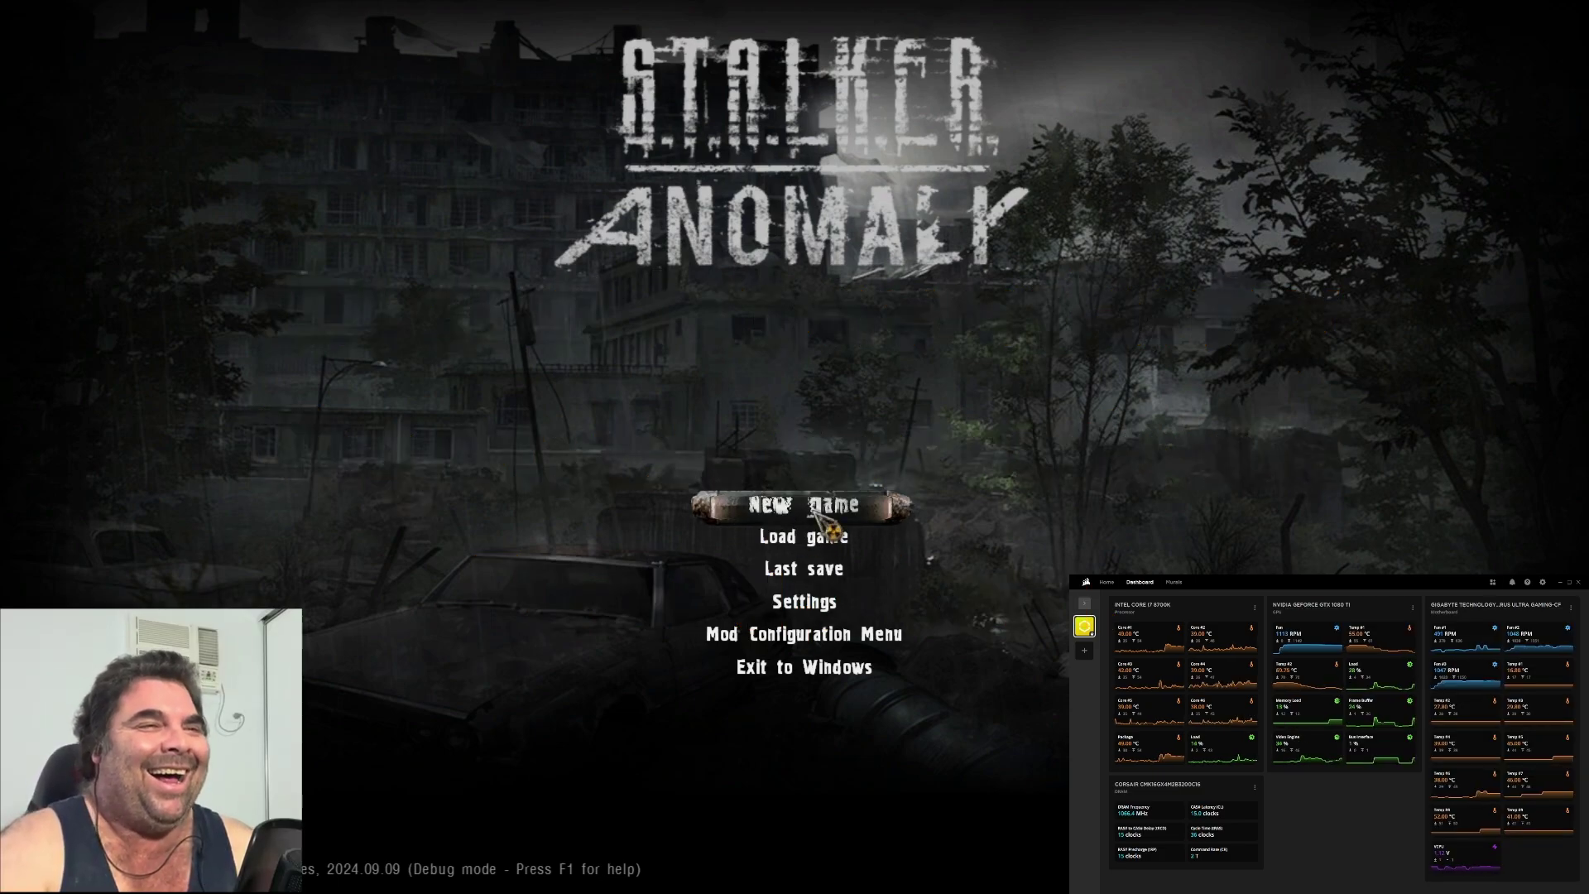
left_click(813, 505)
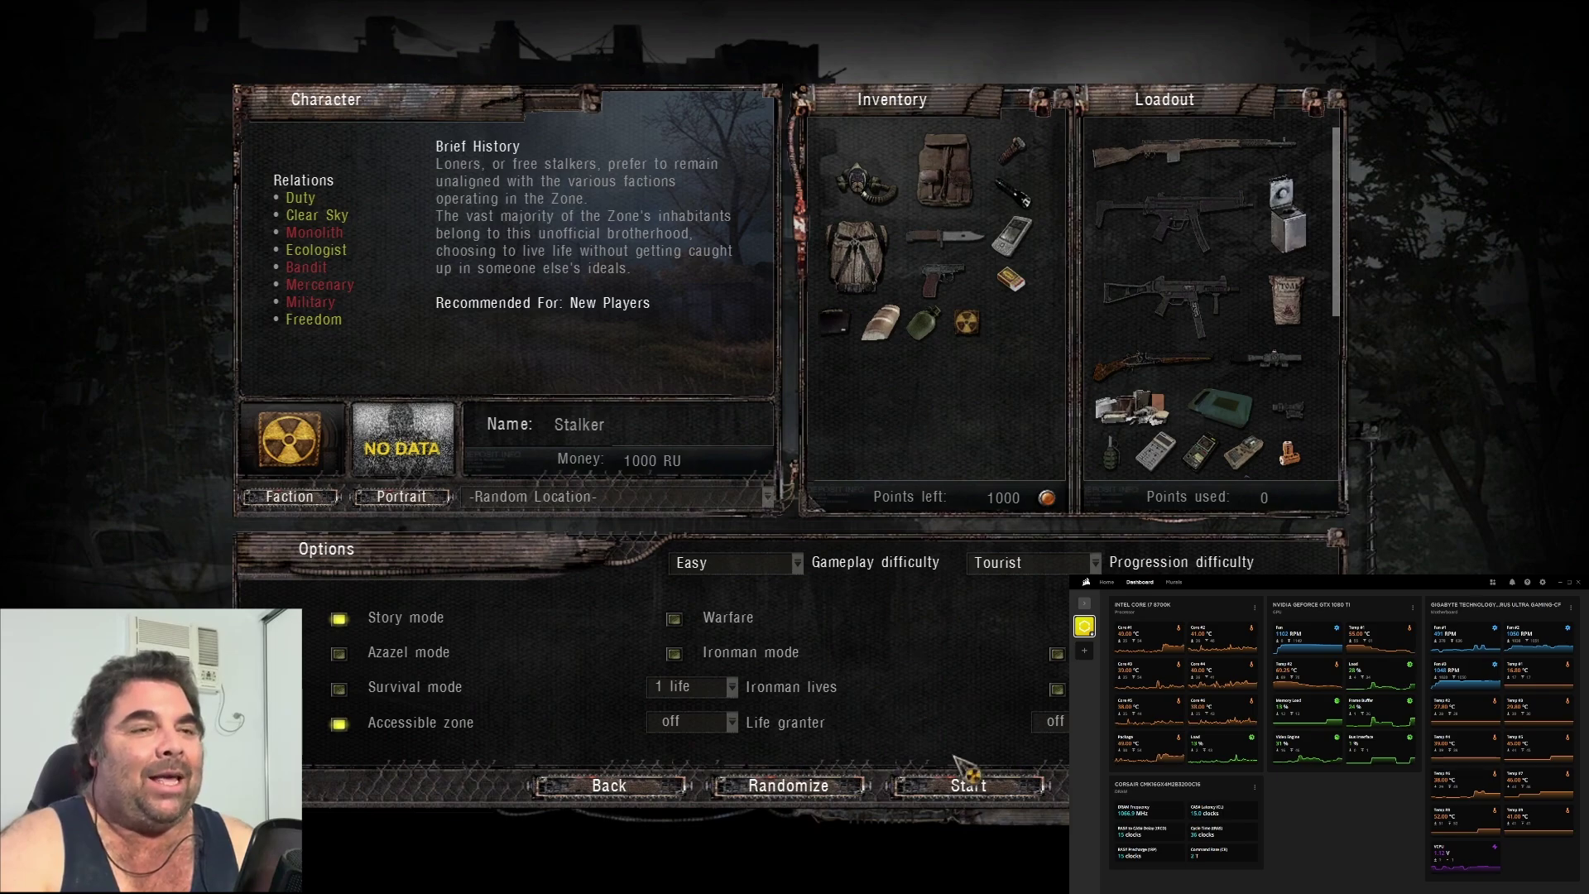
Leave the new game setup, switch to Mod Organizer and run the Anomaly CPU Affinity tool plugin while the game is running.
key("Escape")
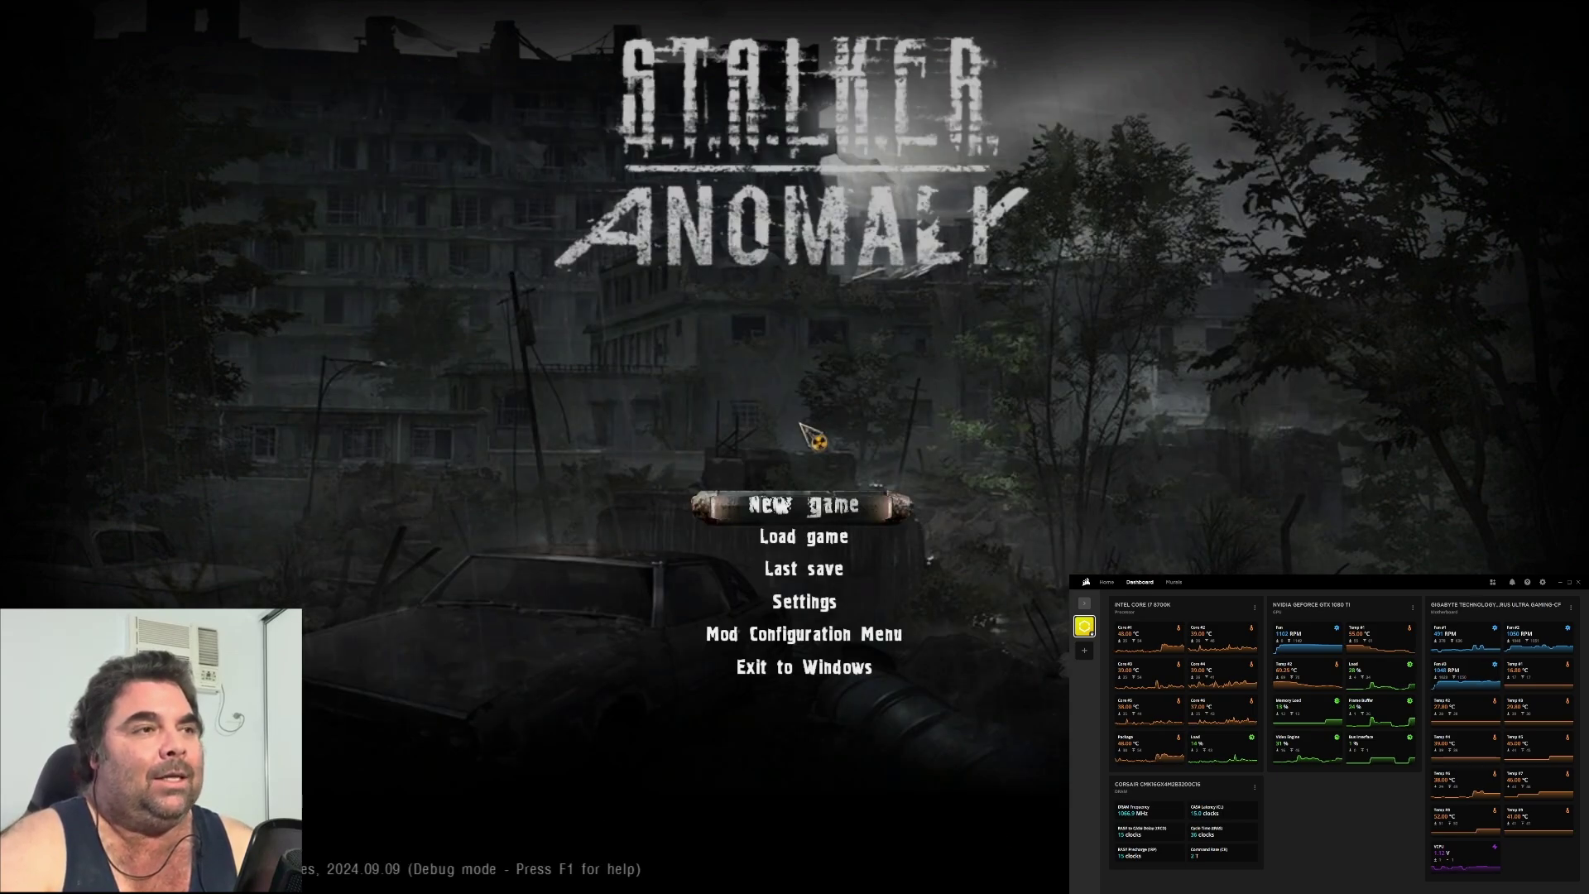
key("super")
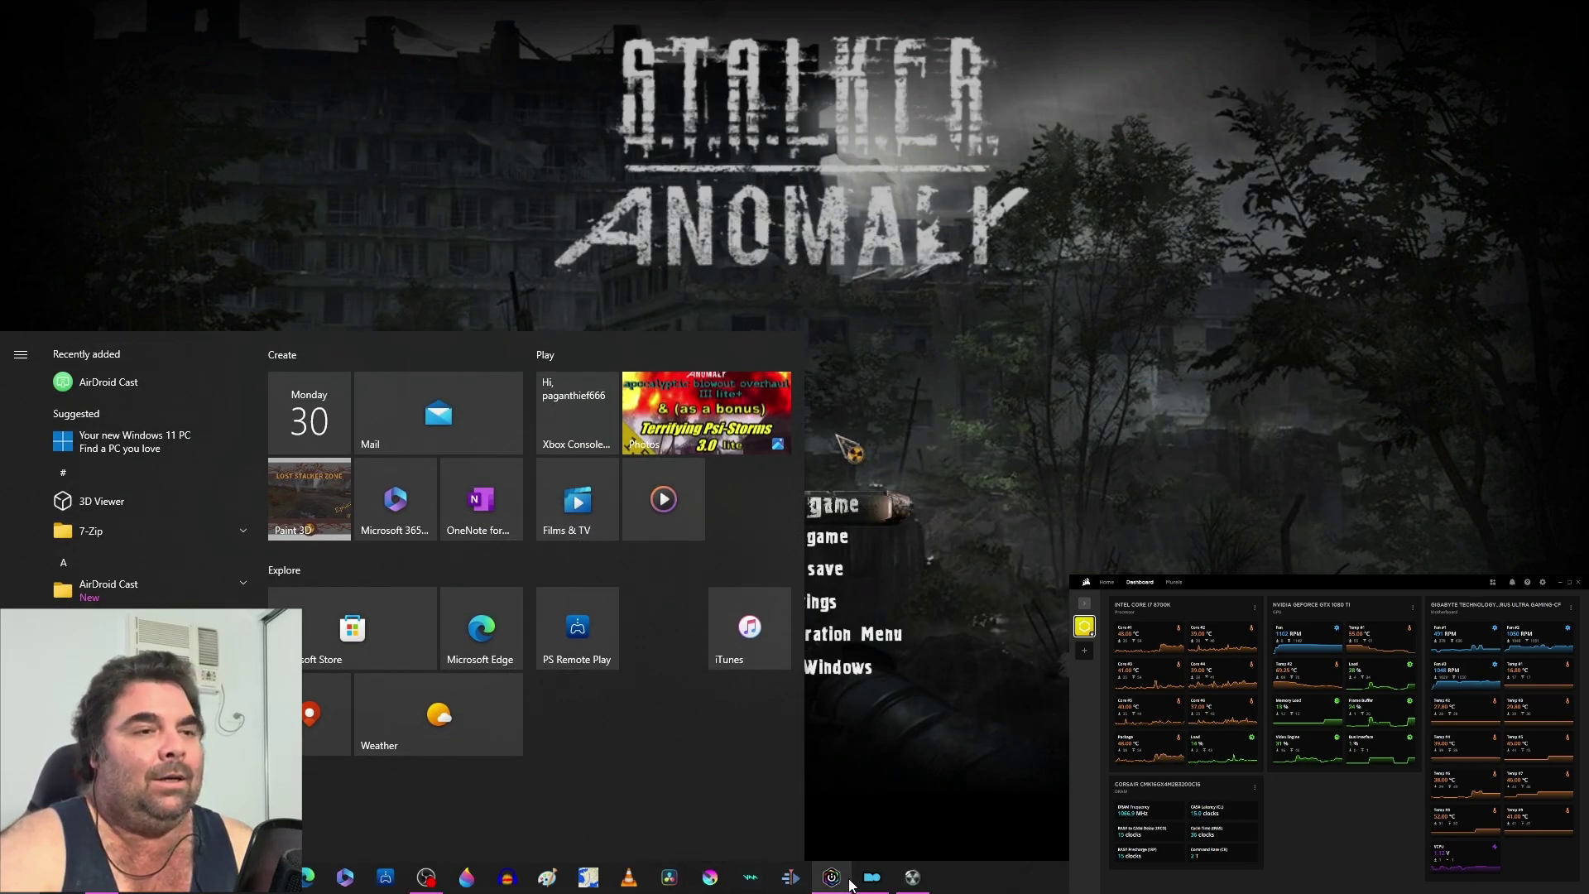
left_click(876, 880)
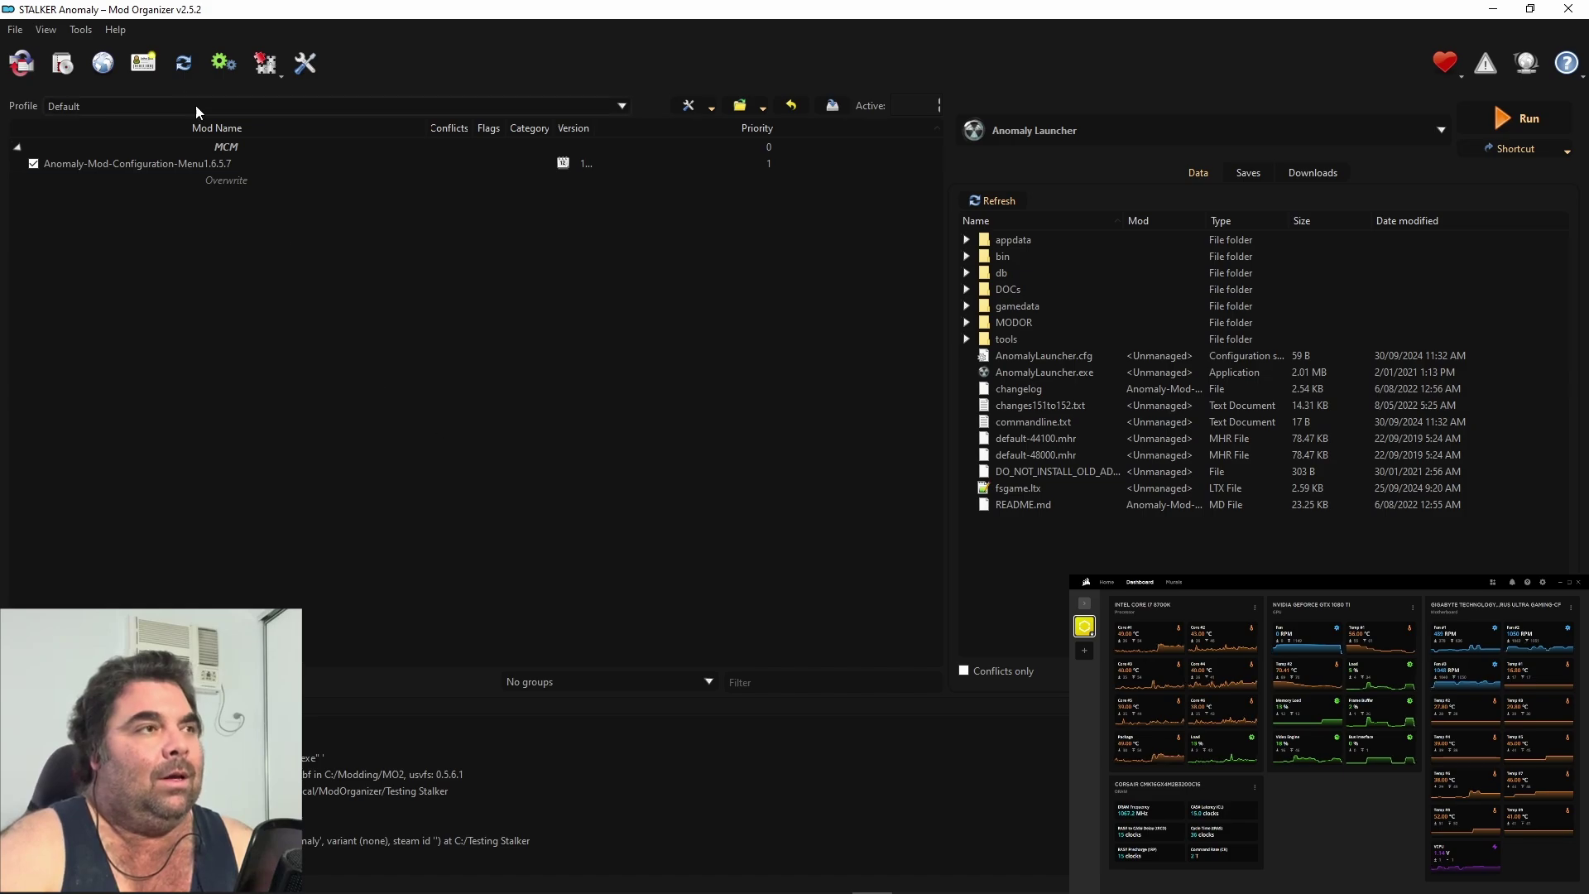
left_click(81, 30)
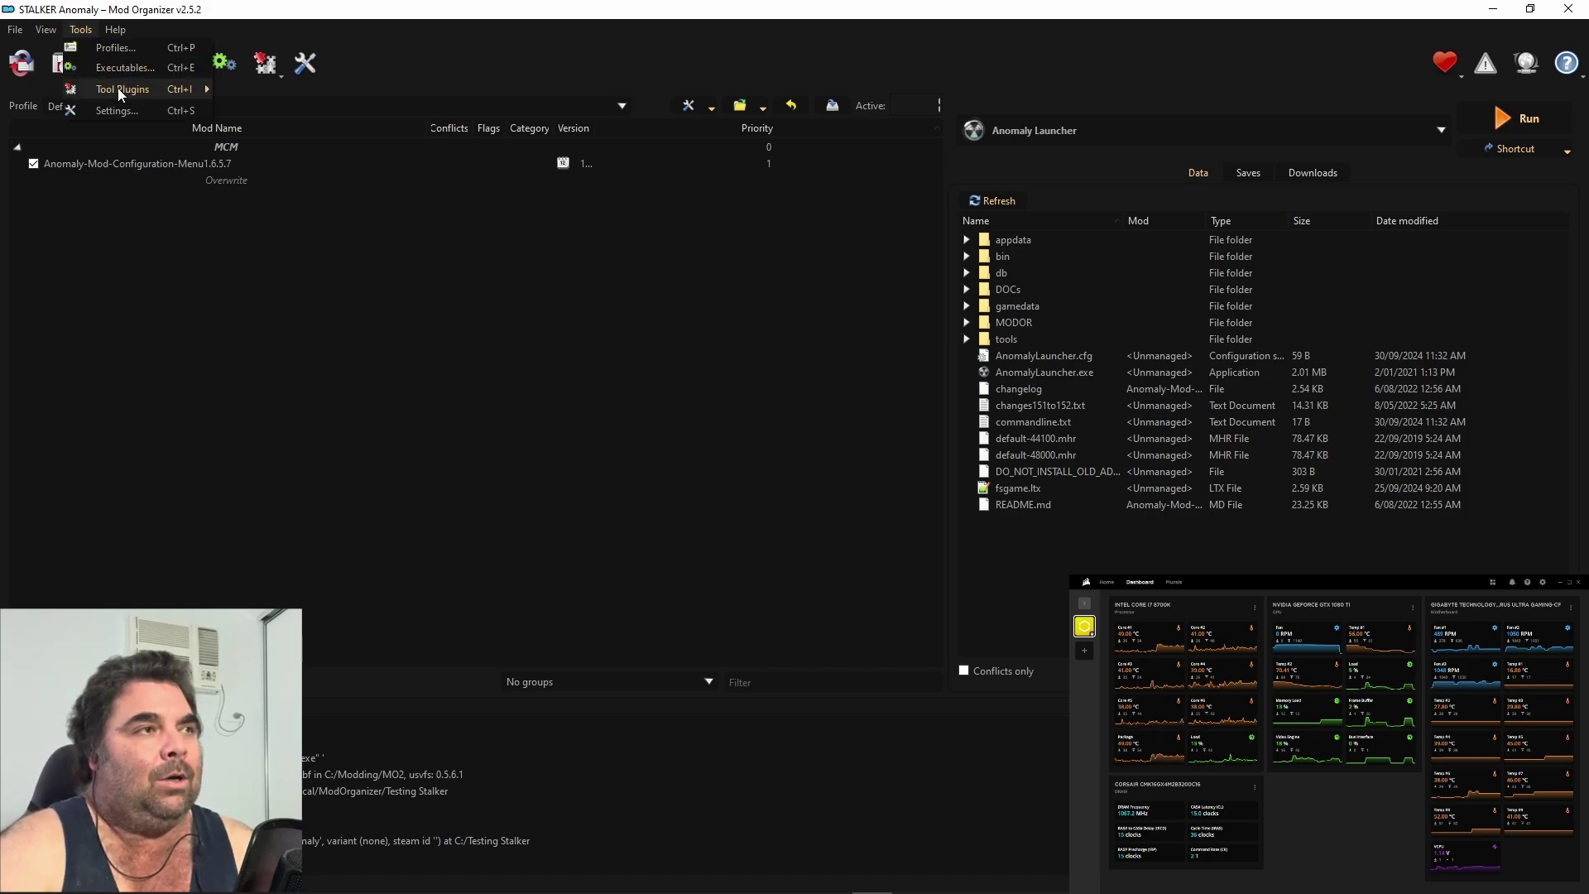
mouse_move(127, 87)
left_click(270, 92)
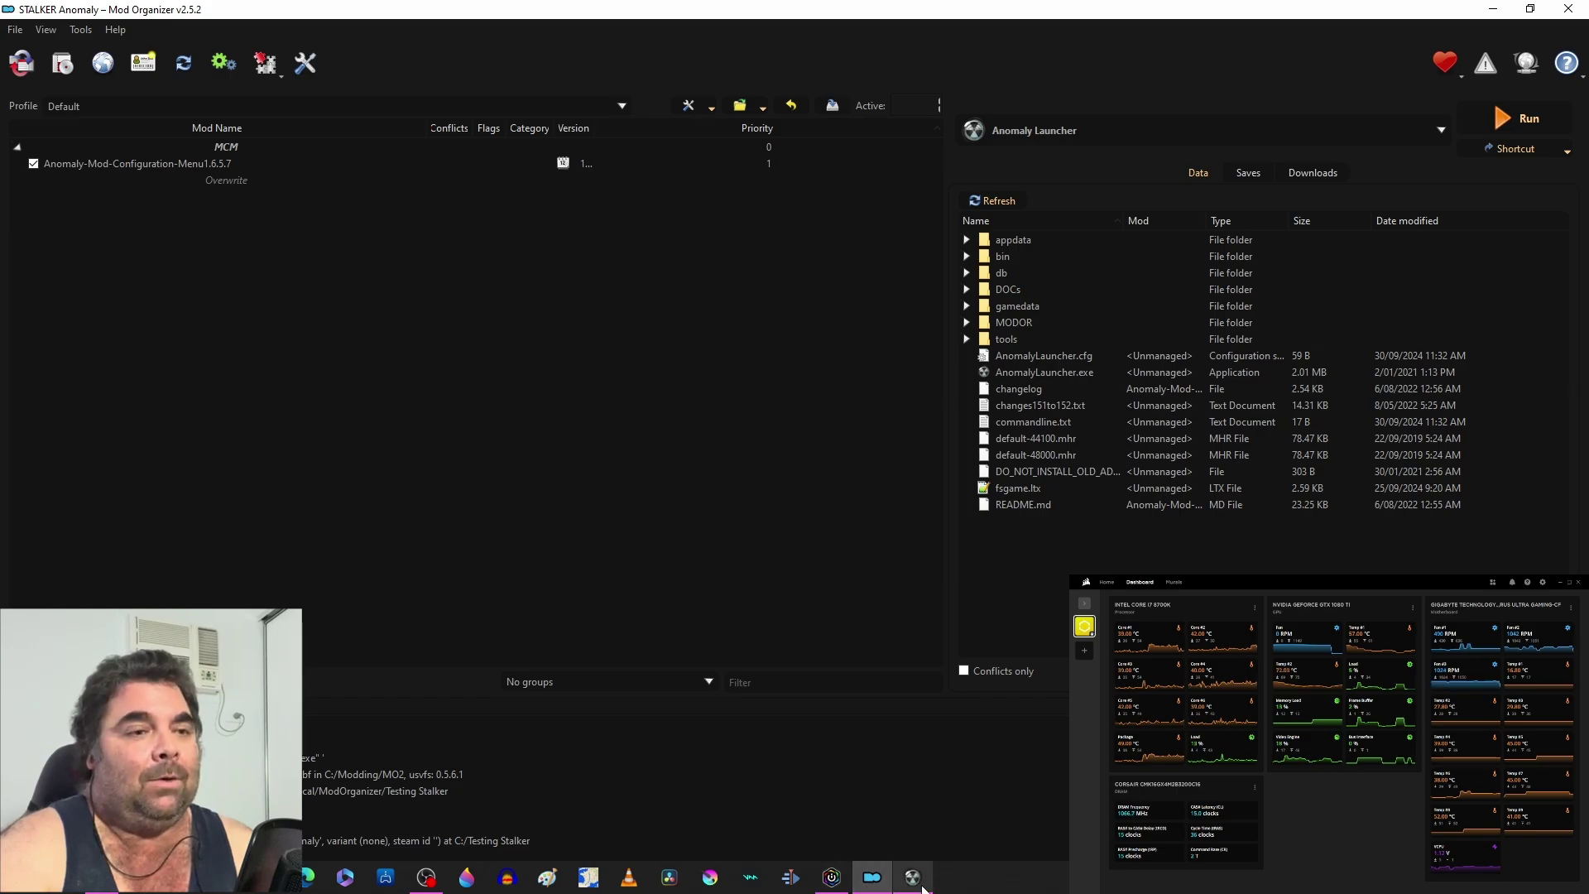
Switch back to S.T.A.L.K.E.R. Anomaly and start a new Loner game with Easy gameplay difficulty and Tourist progression difficulty.
left_click(913, 877)
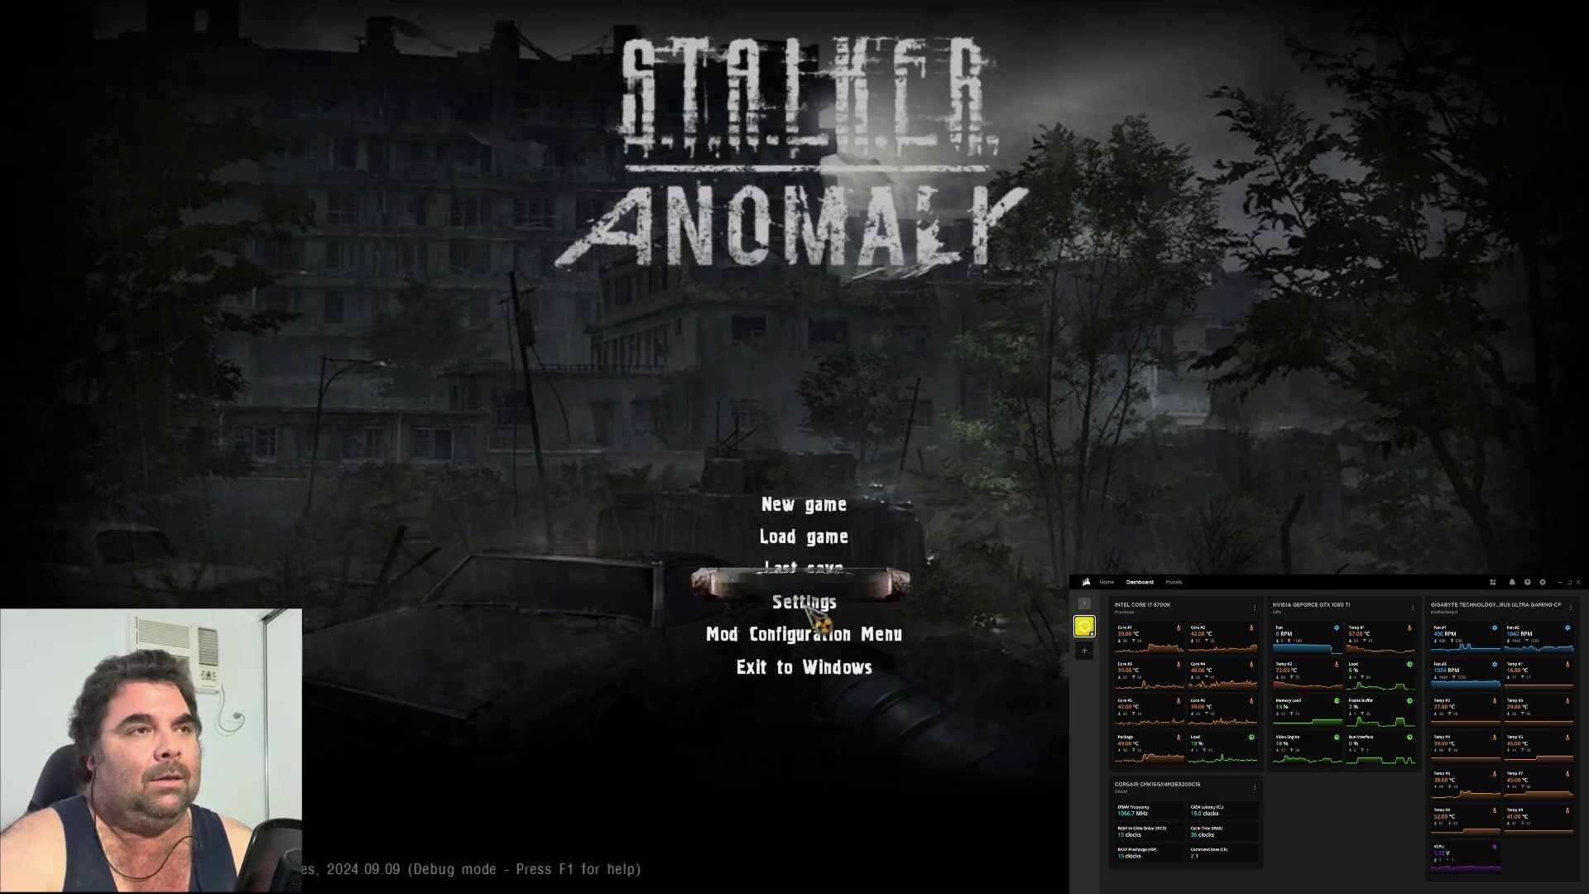
left_click(811, 503)
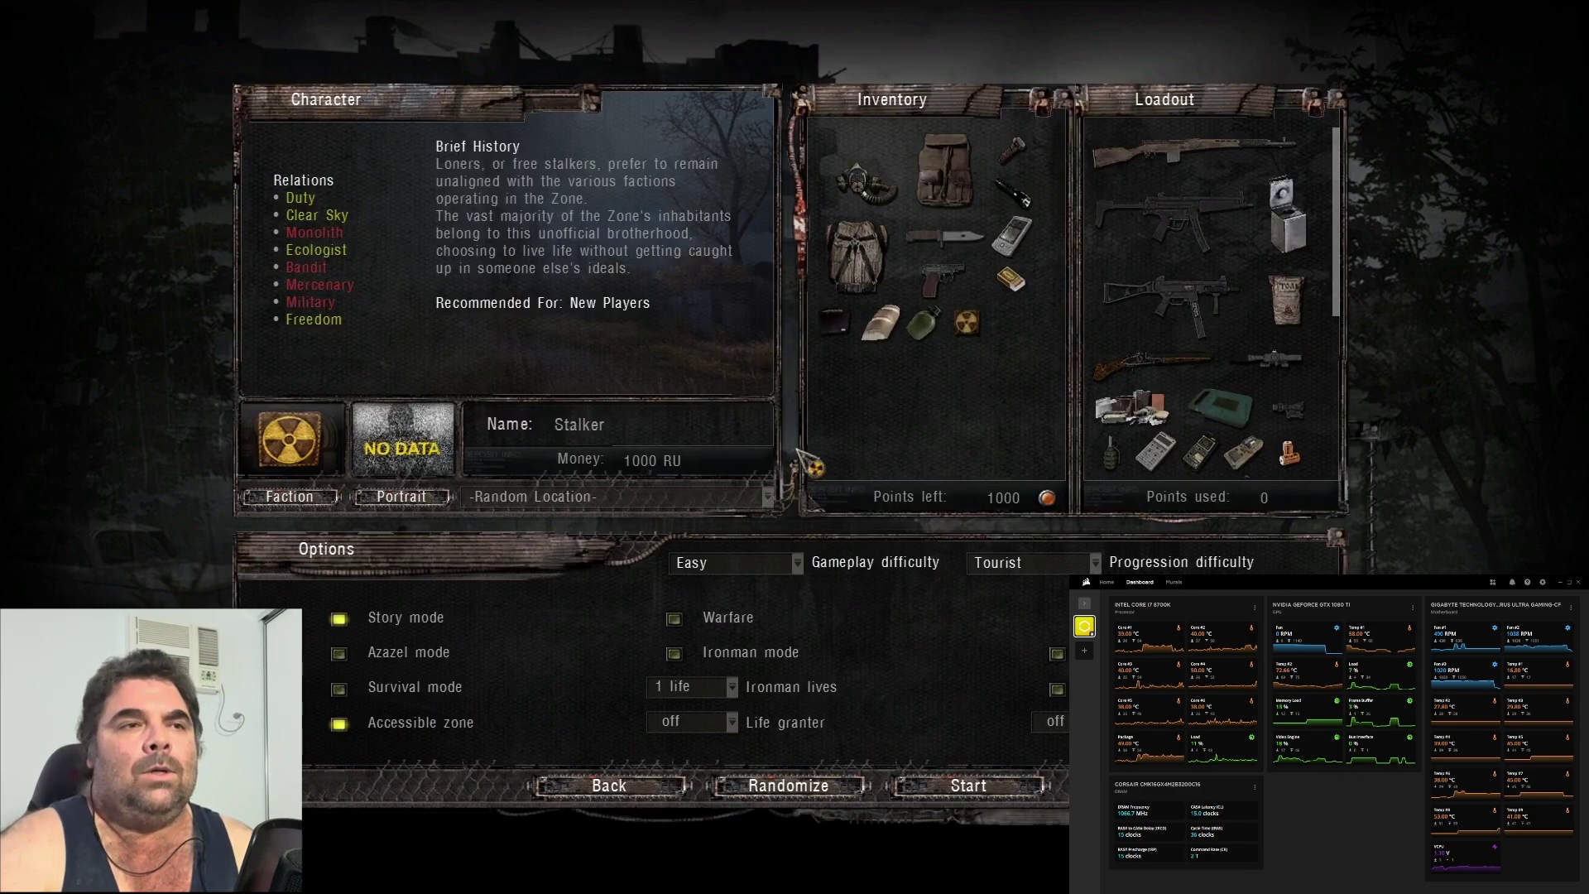
left_click(985, 788)
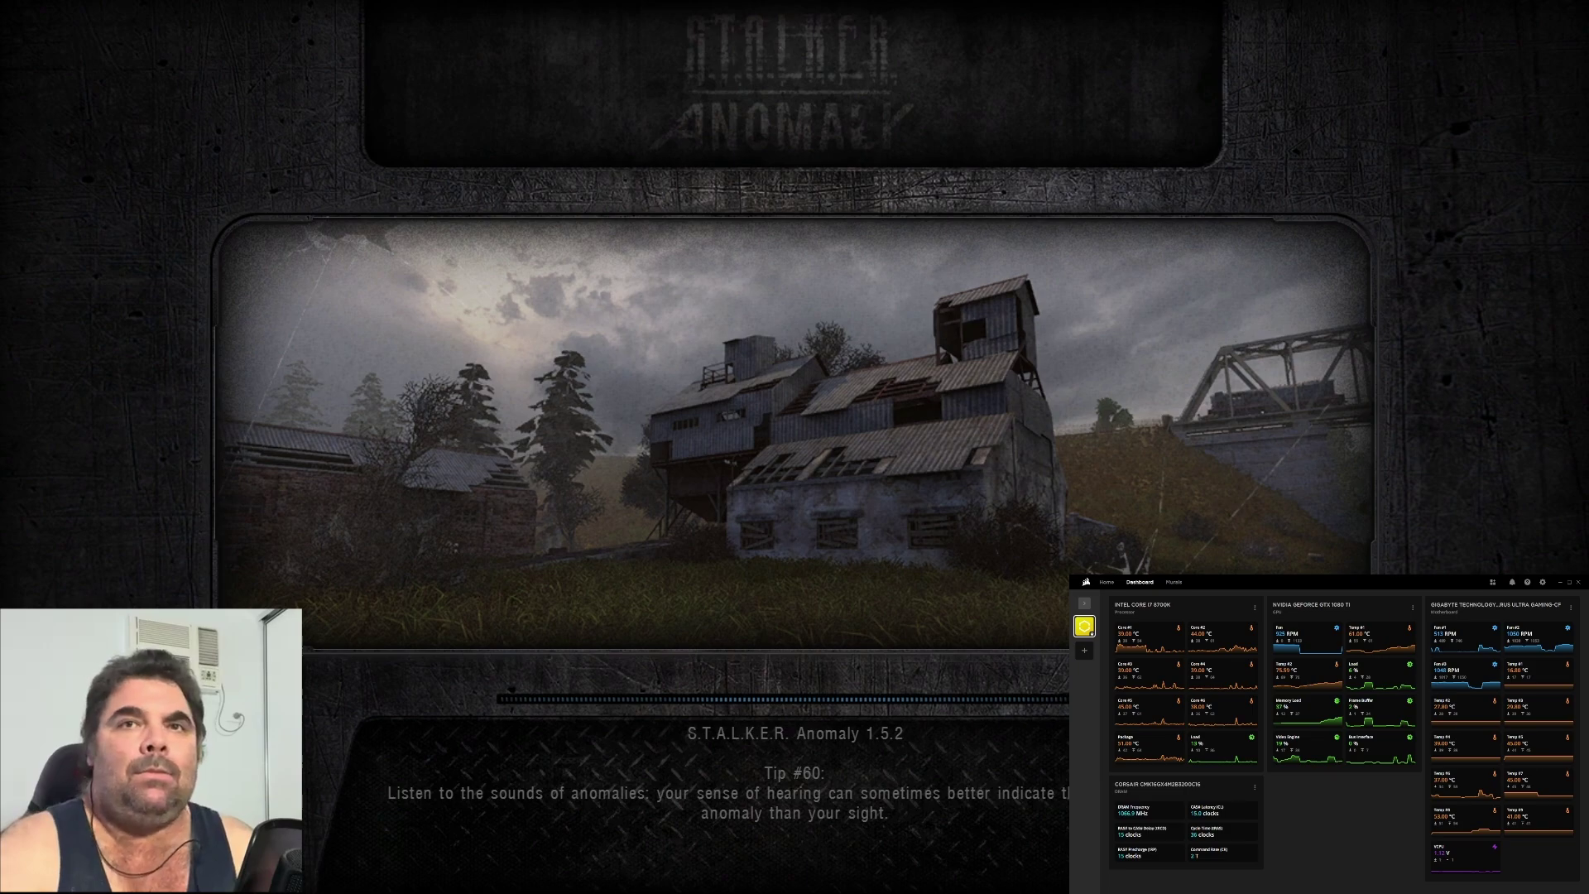
key("space")
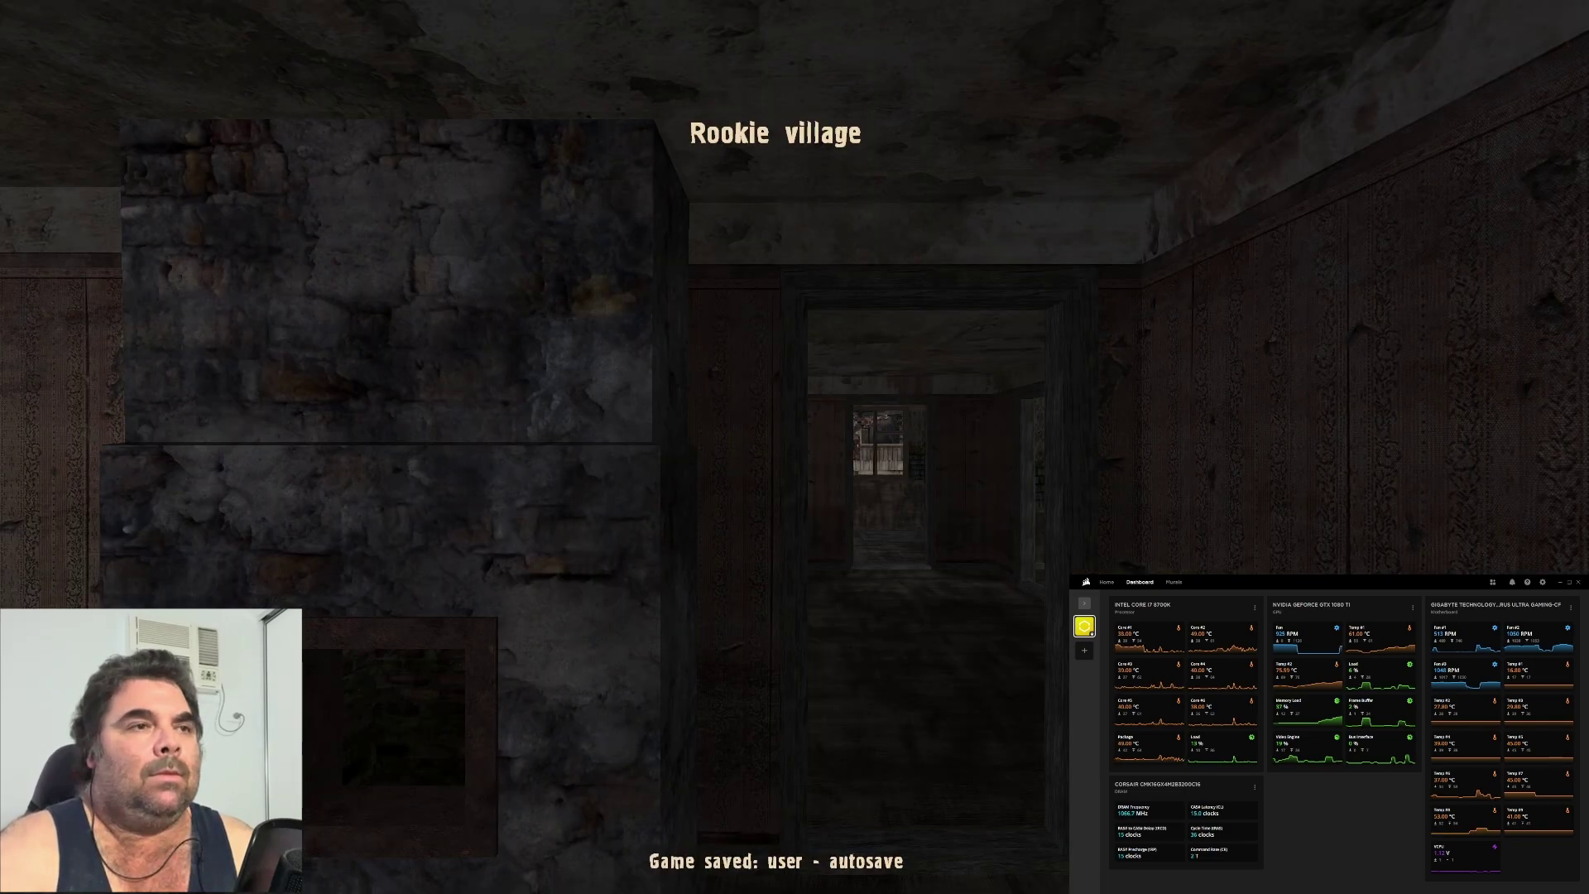
Walk out of the starting house and through the Rookie village to the red house to check how the game runs.
mouse_move(795, 446)
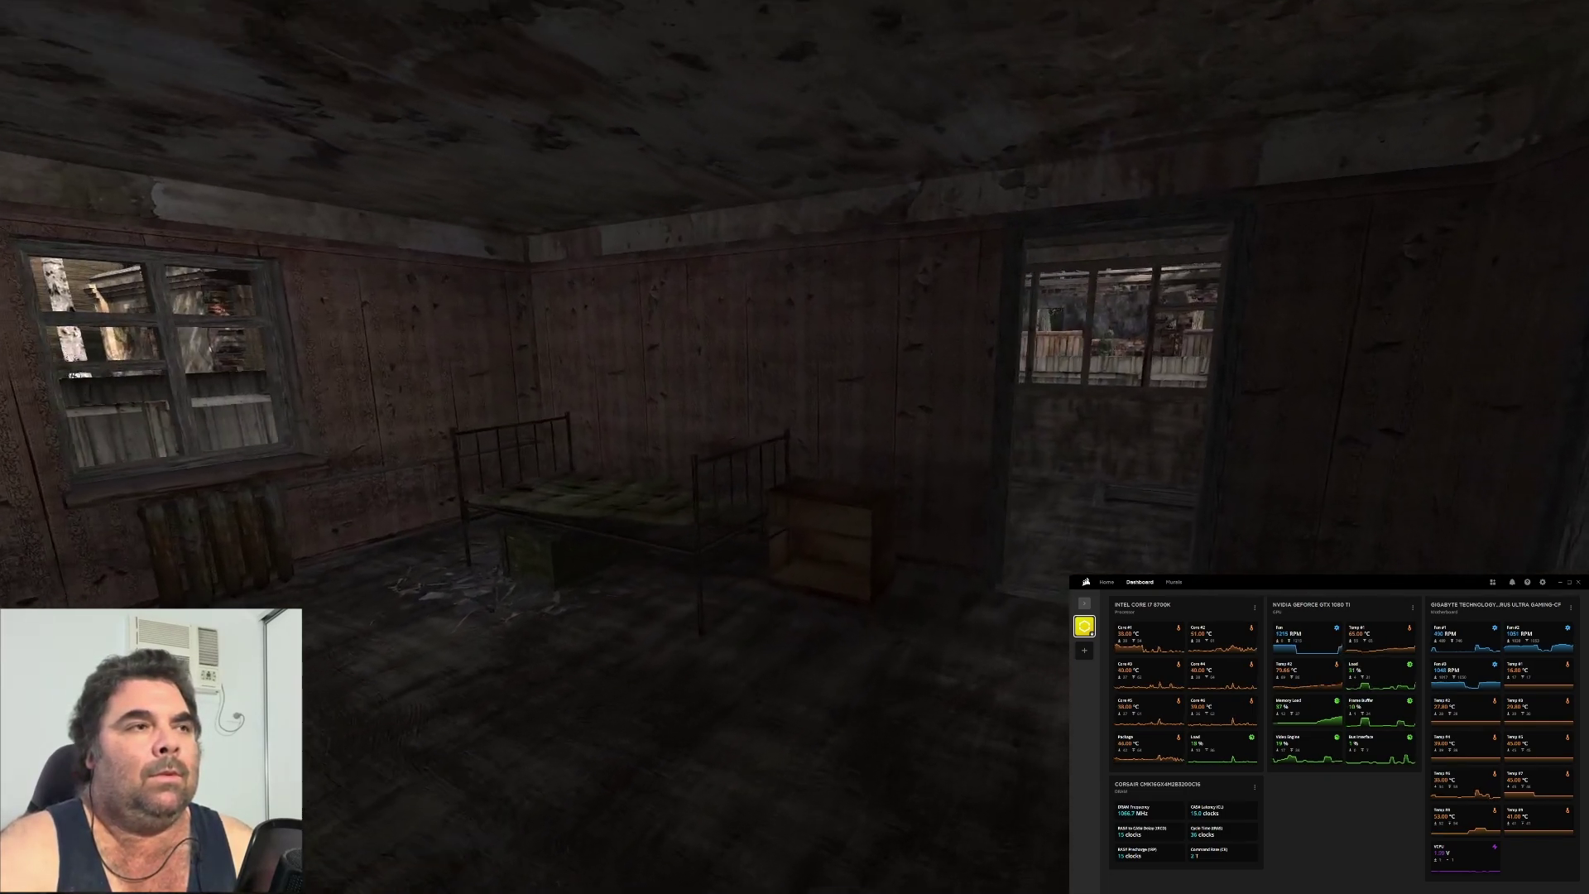
key("w")
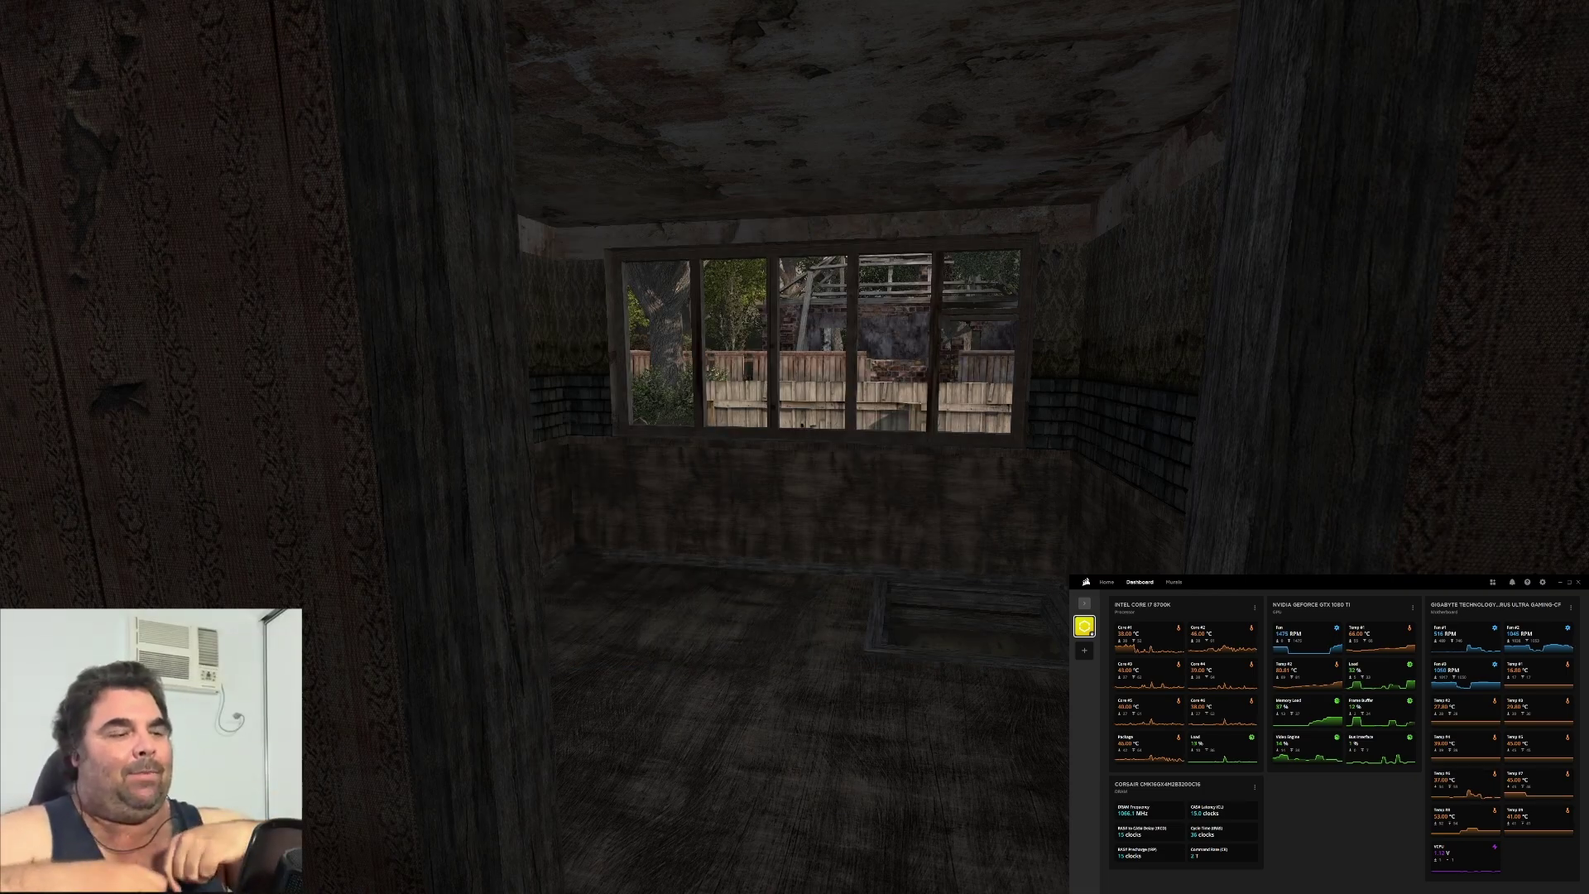
key("w")
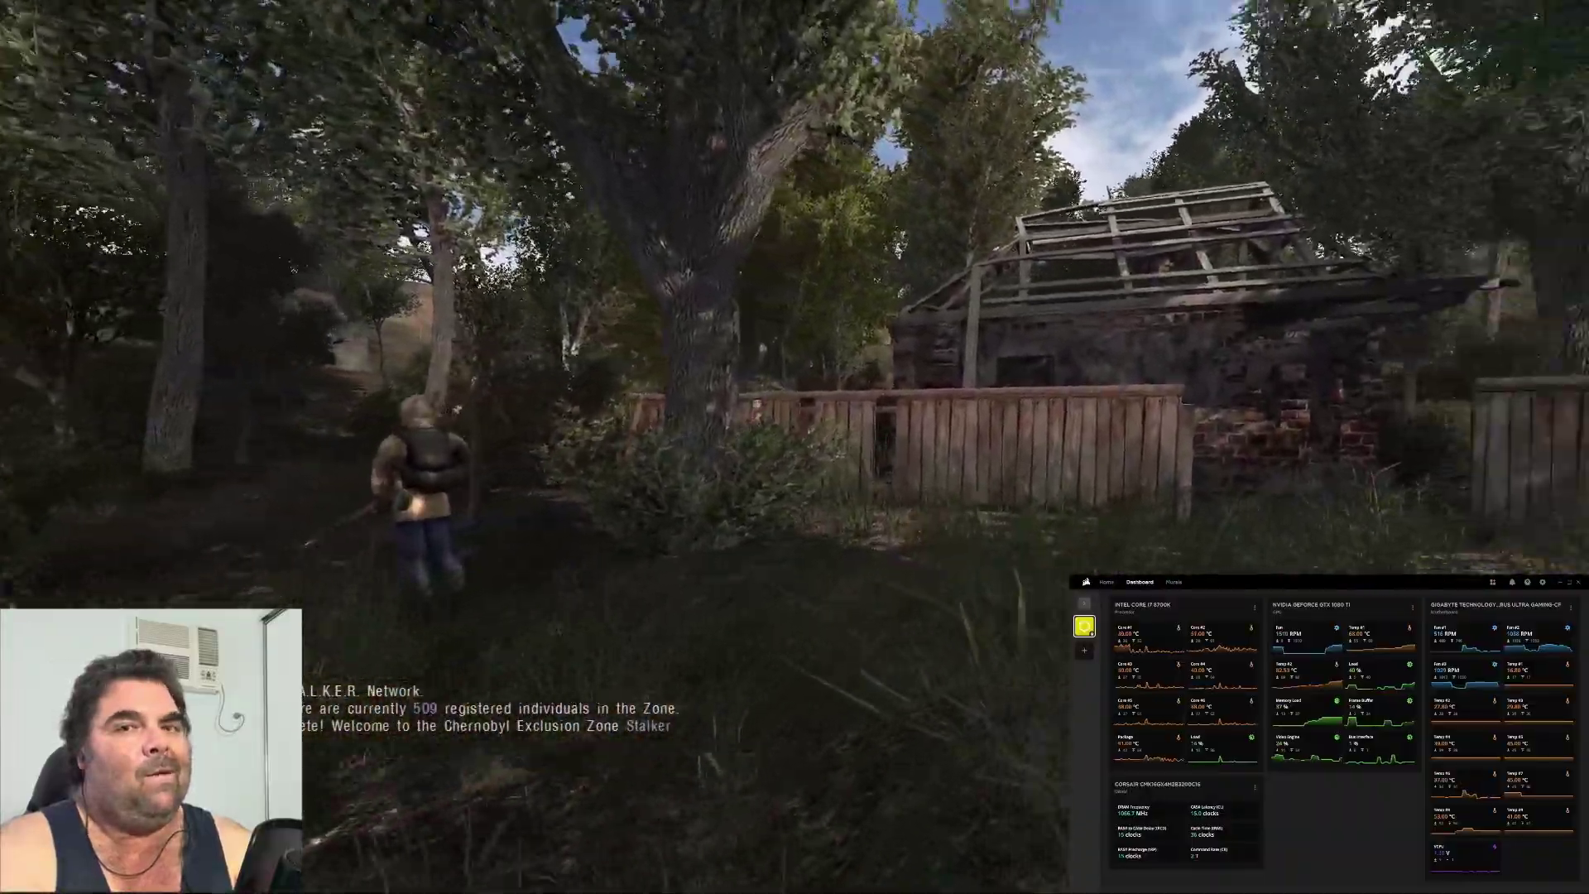
key("w")
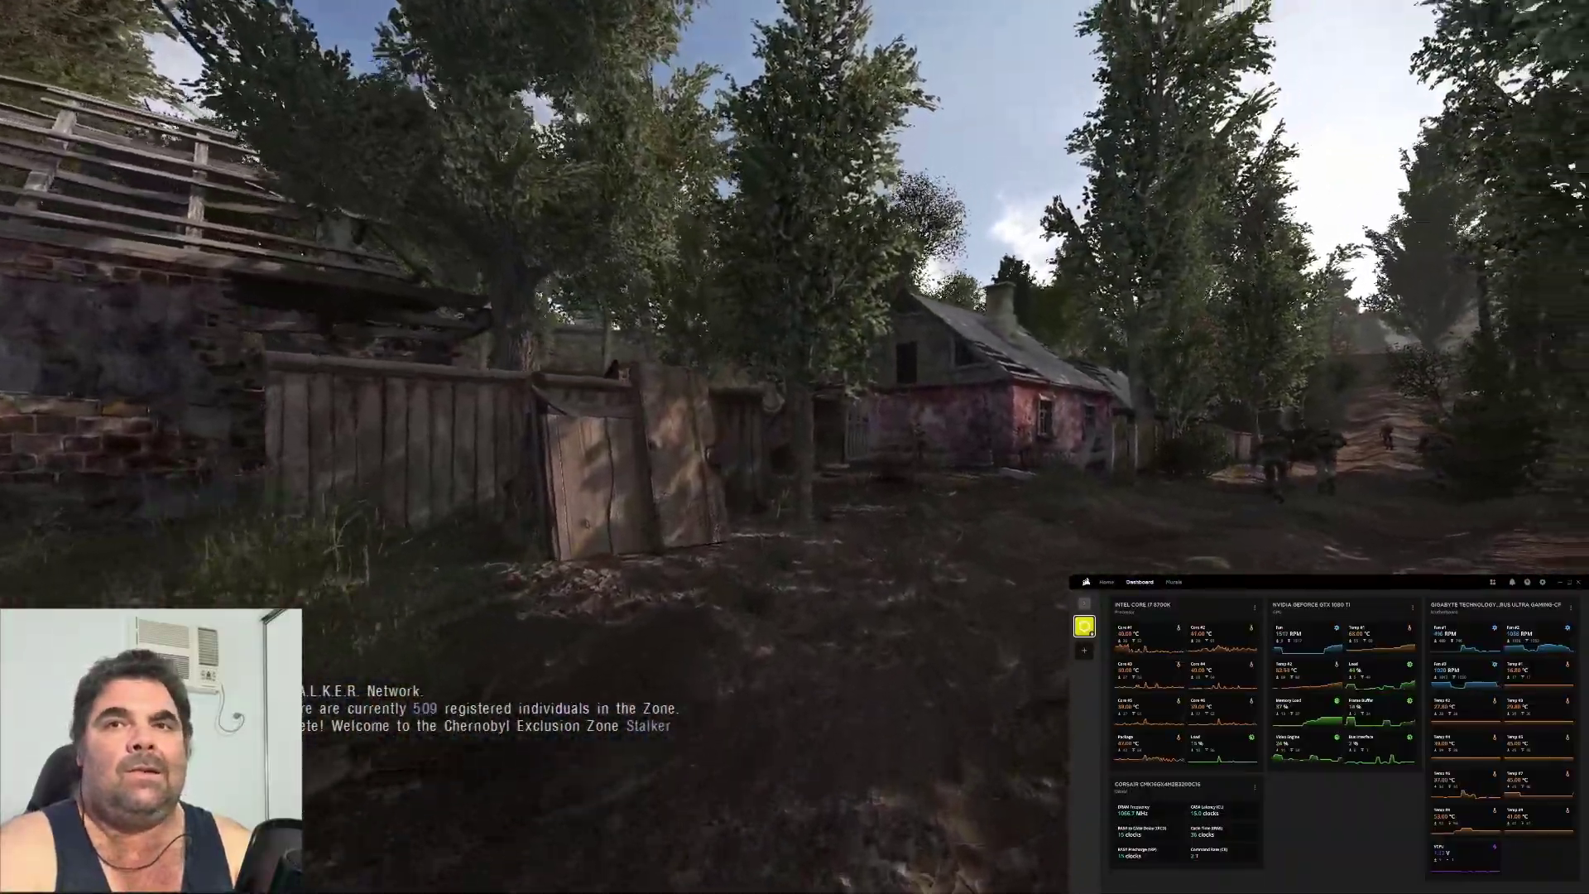
key("w")
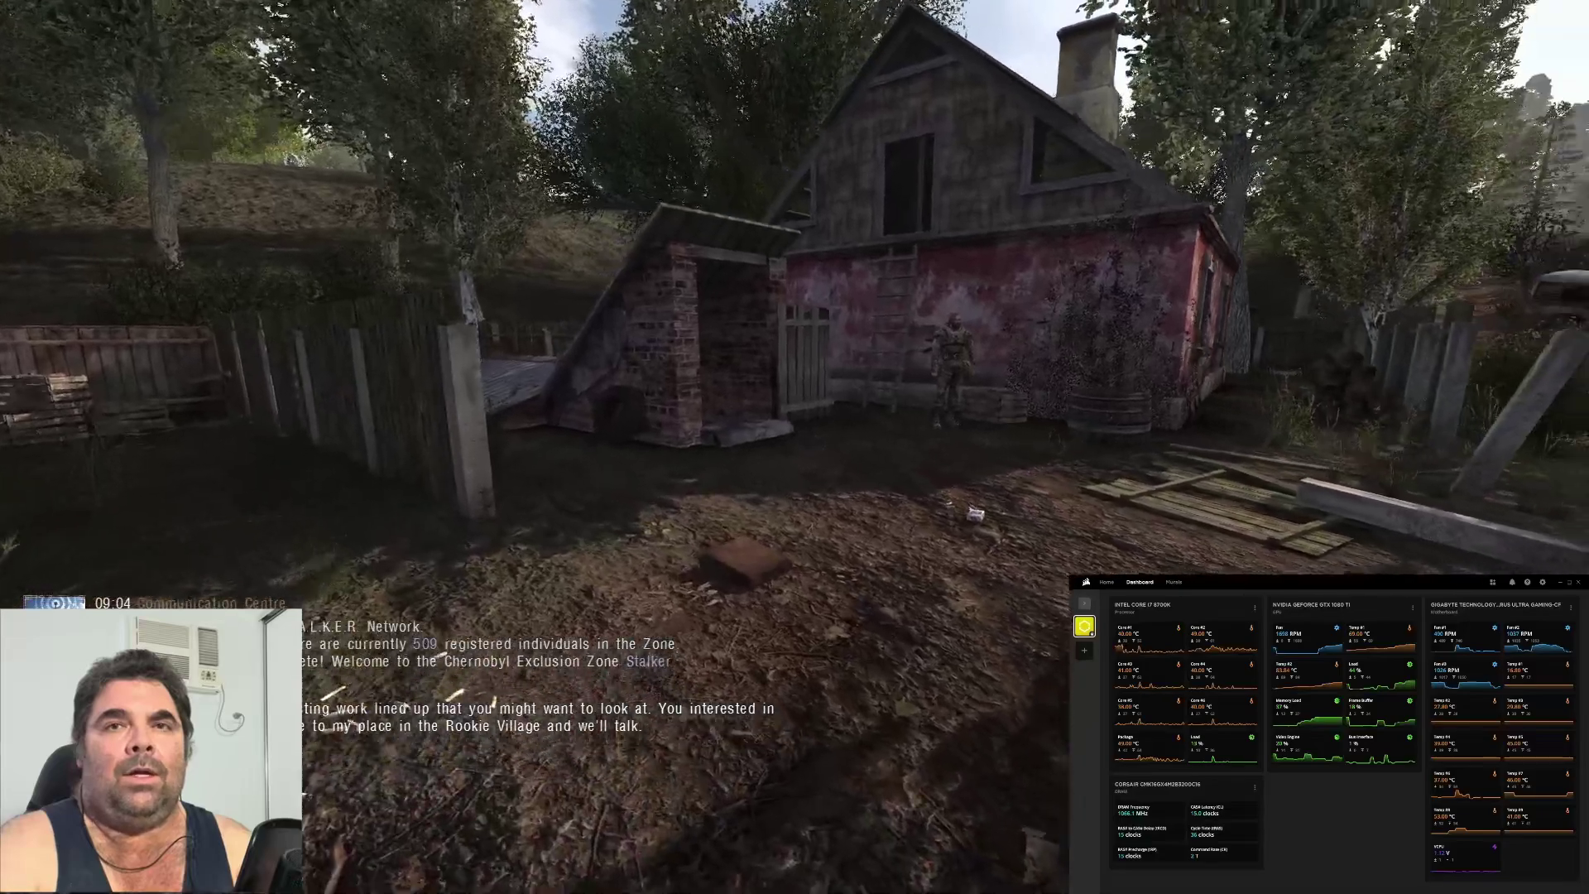
key("w")
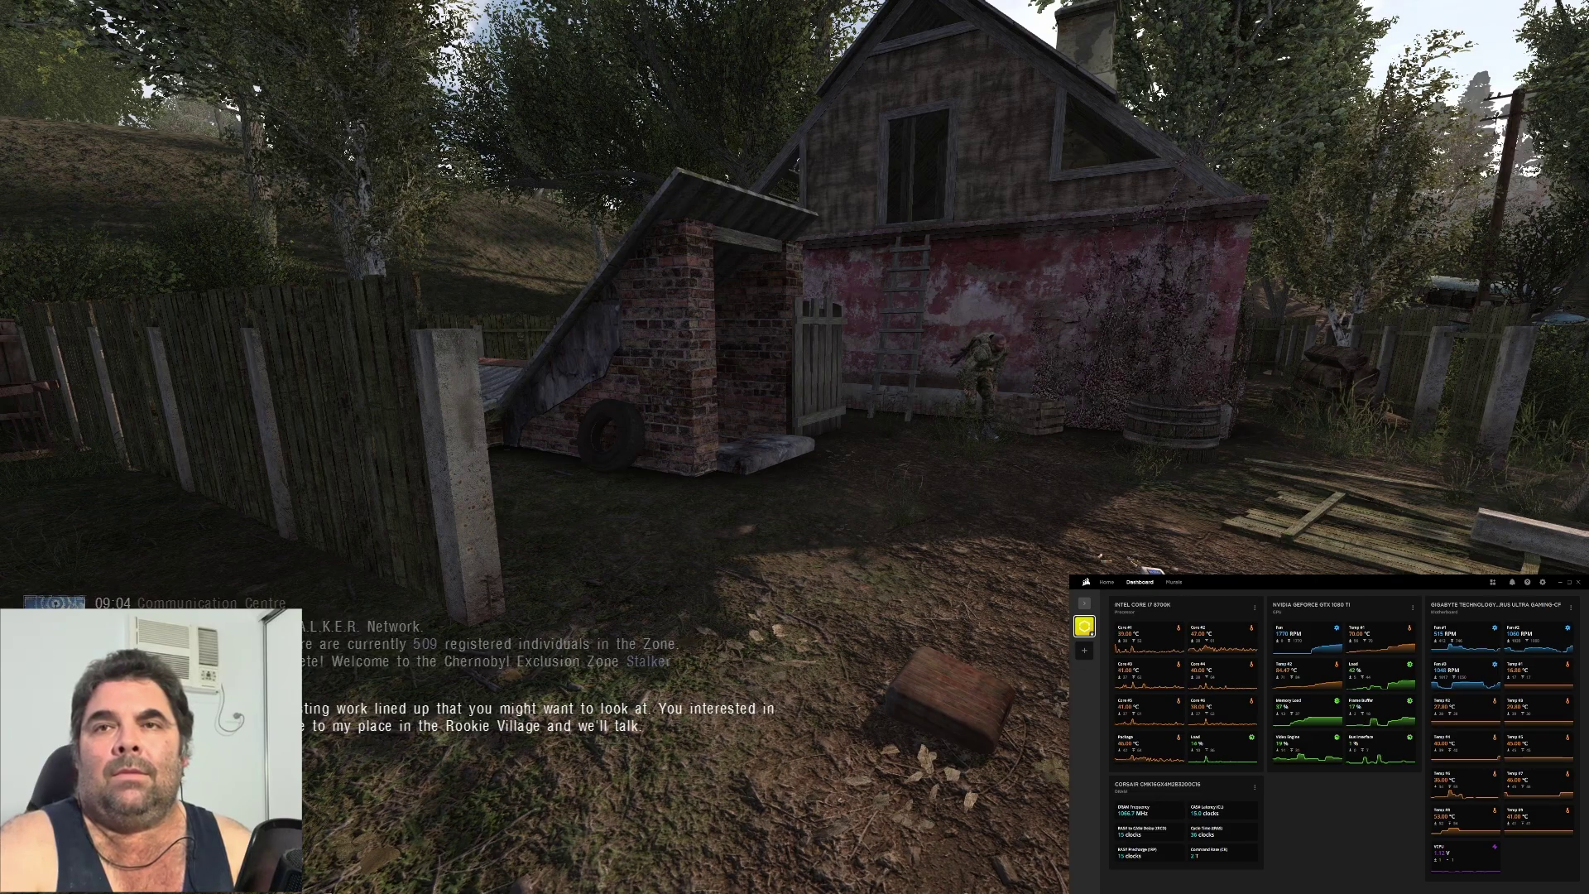
key("w")
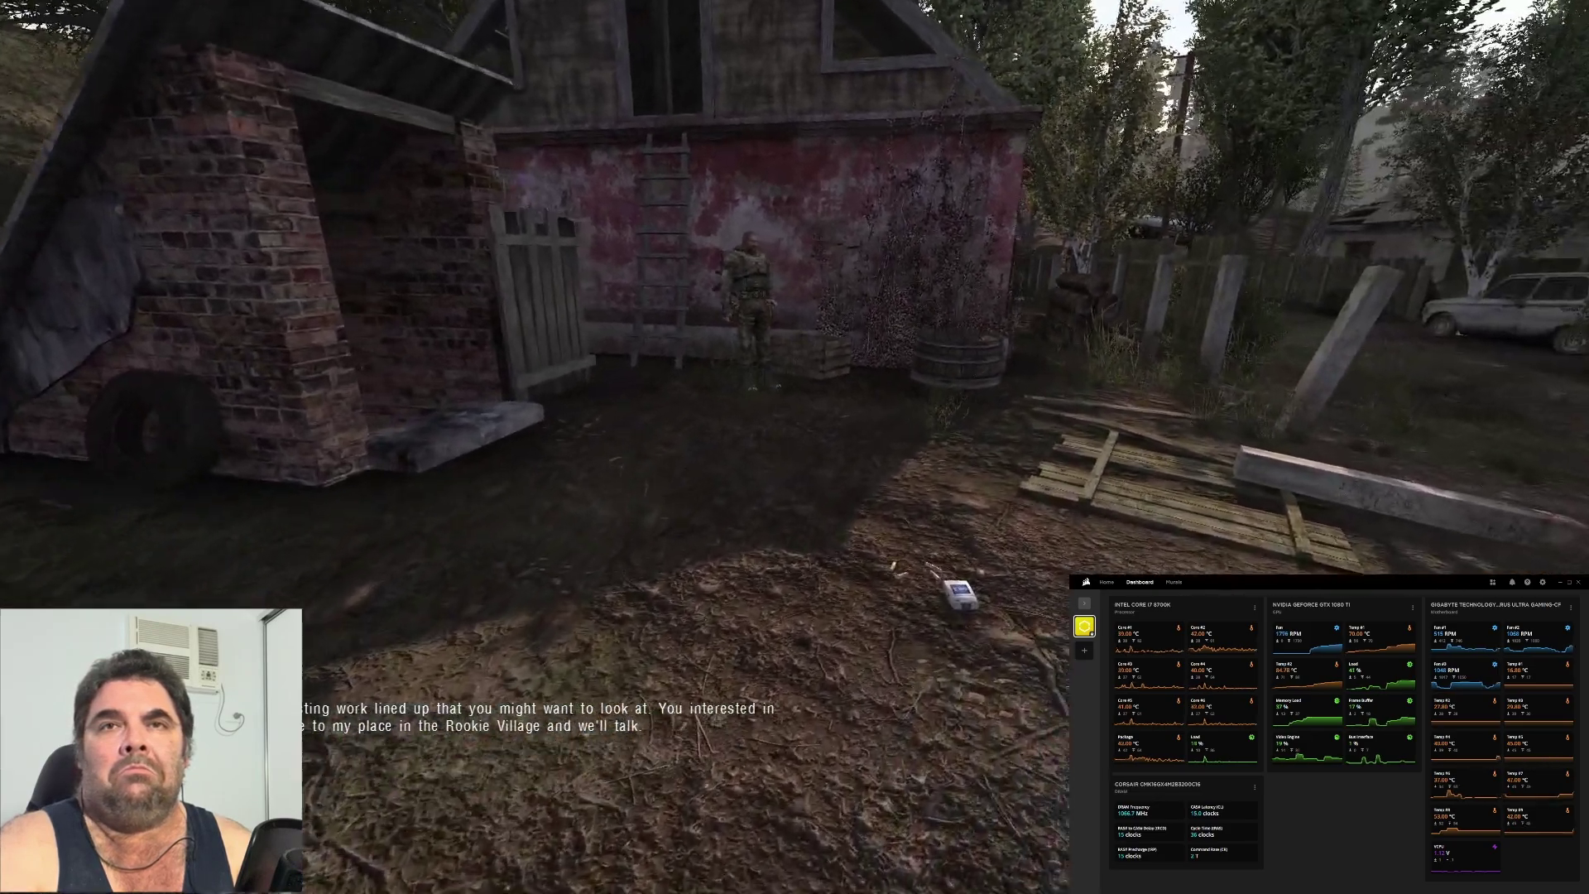
Follow the village road uphill past the parked cars and bus, and draw the pistol on the way out.
key("w")
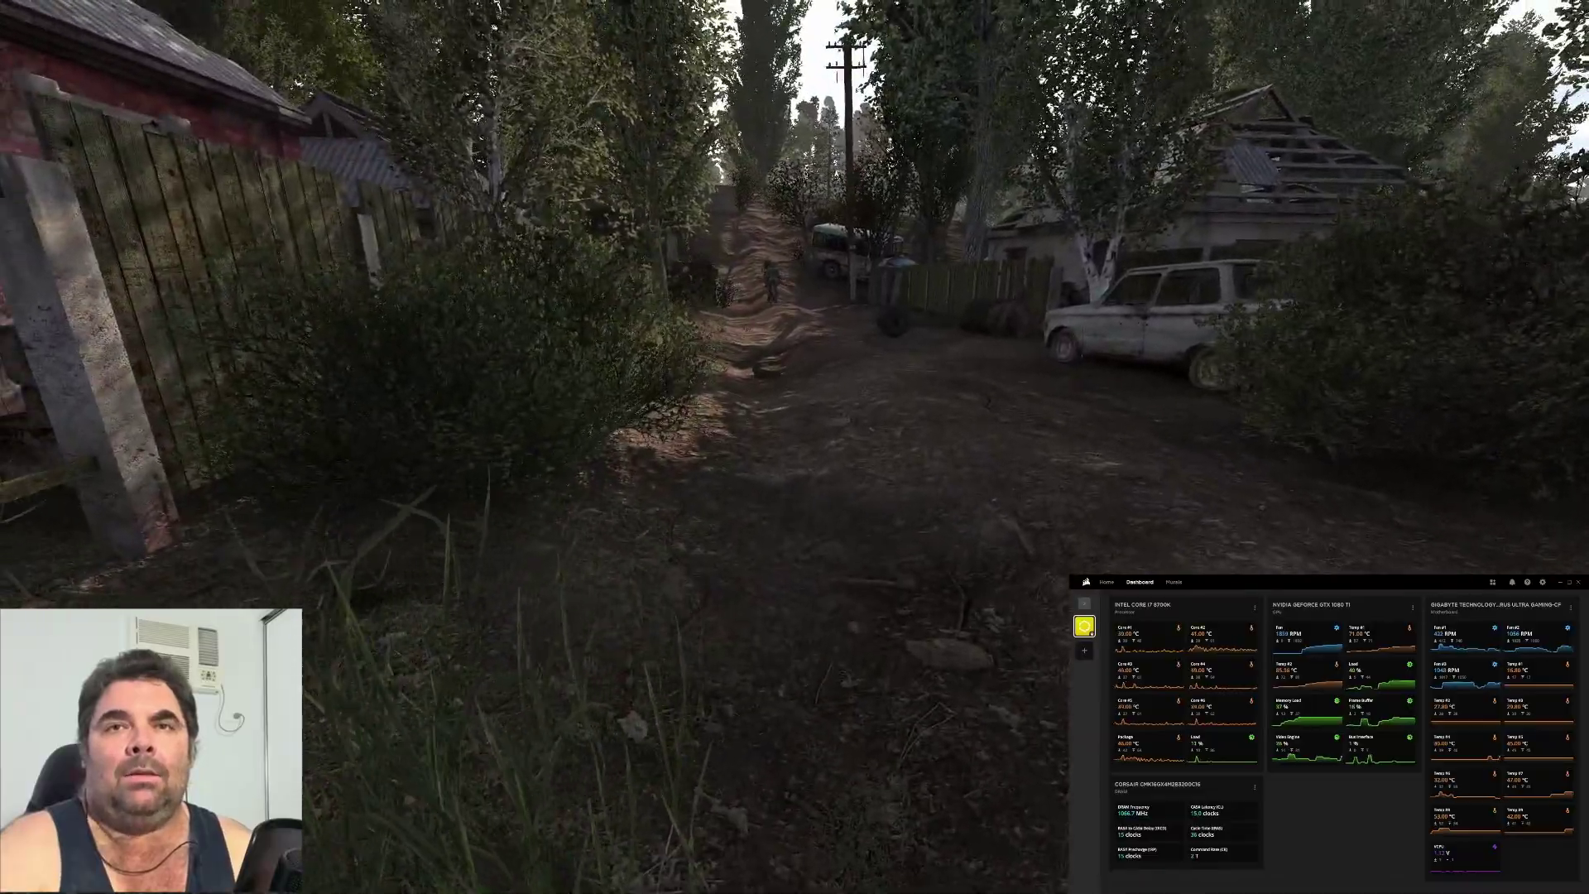
key("w")
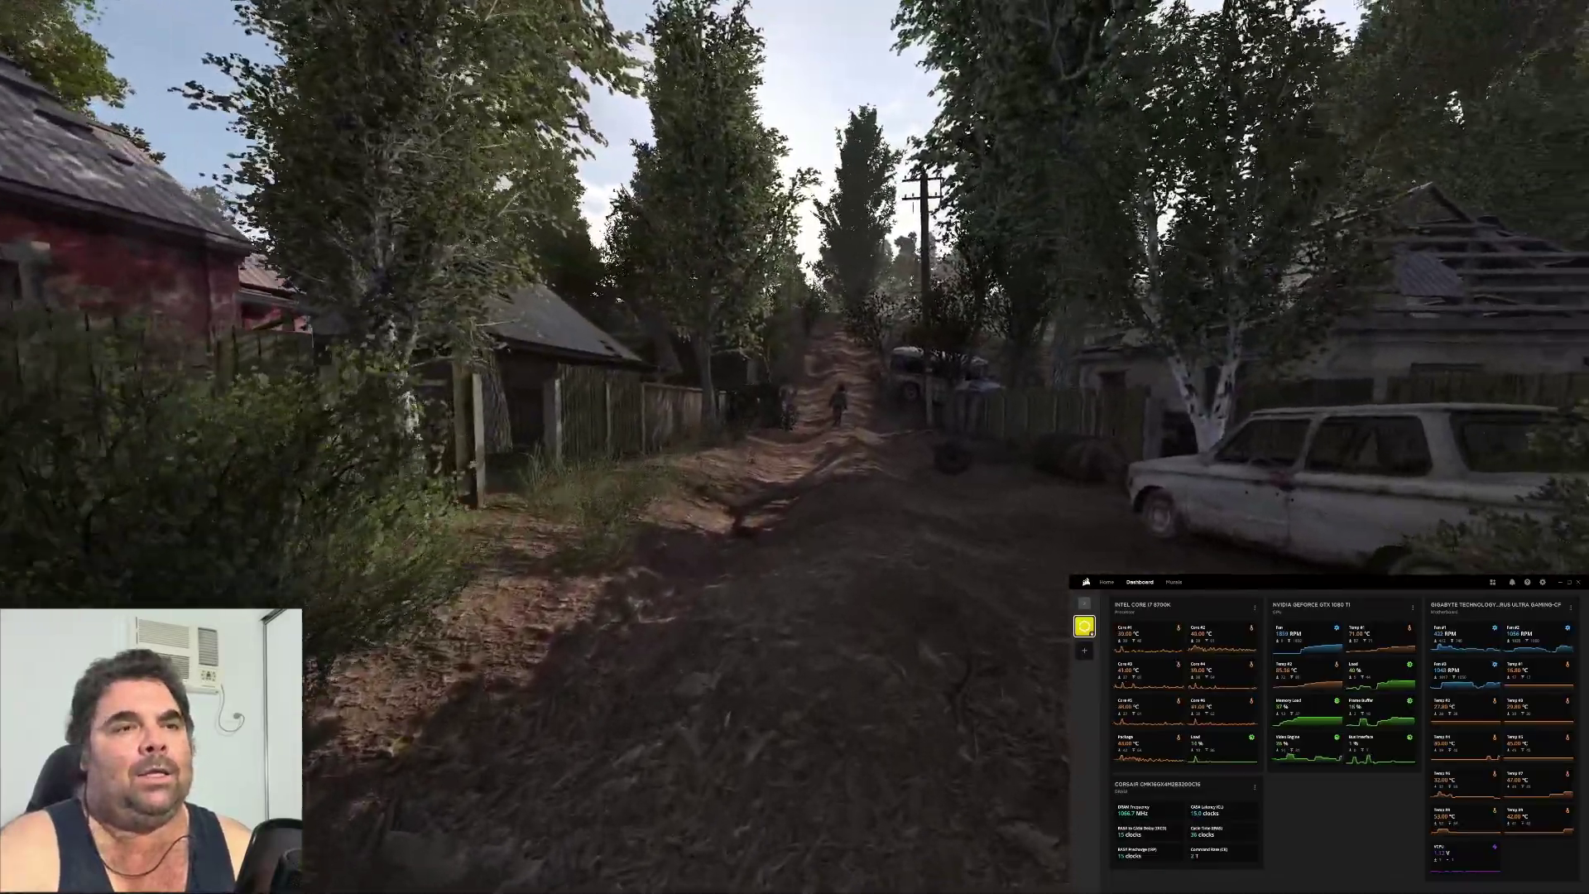
key("w")
key("w")
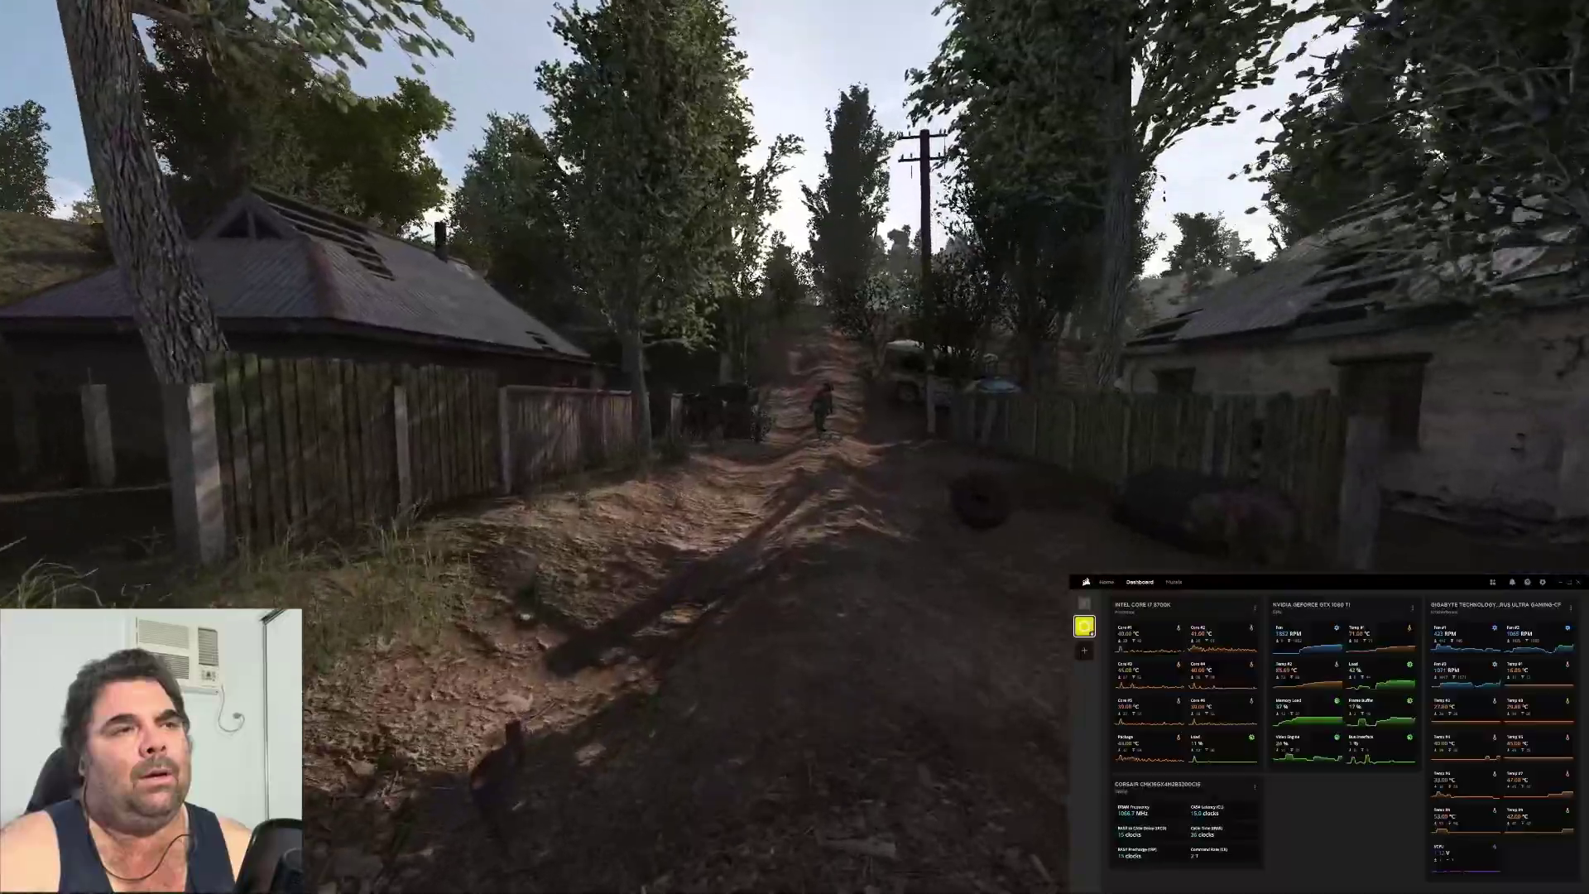
key("w")
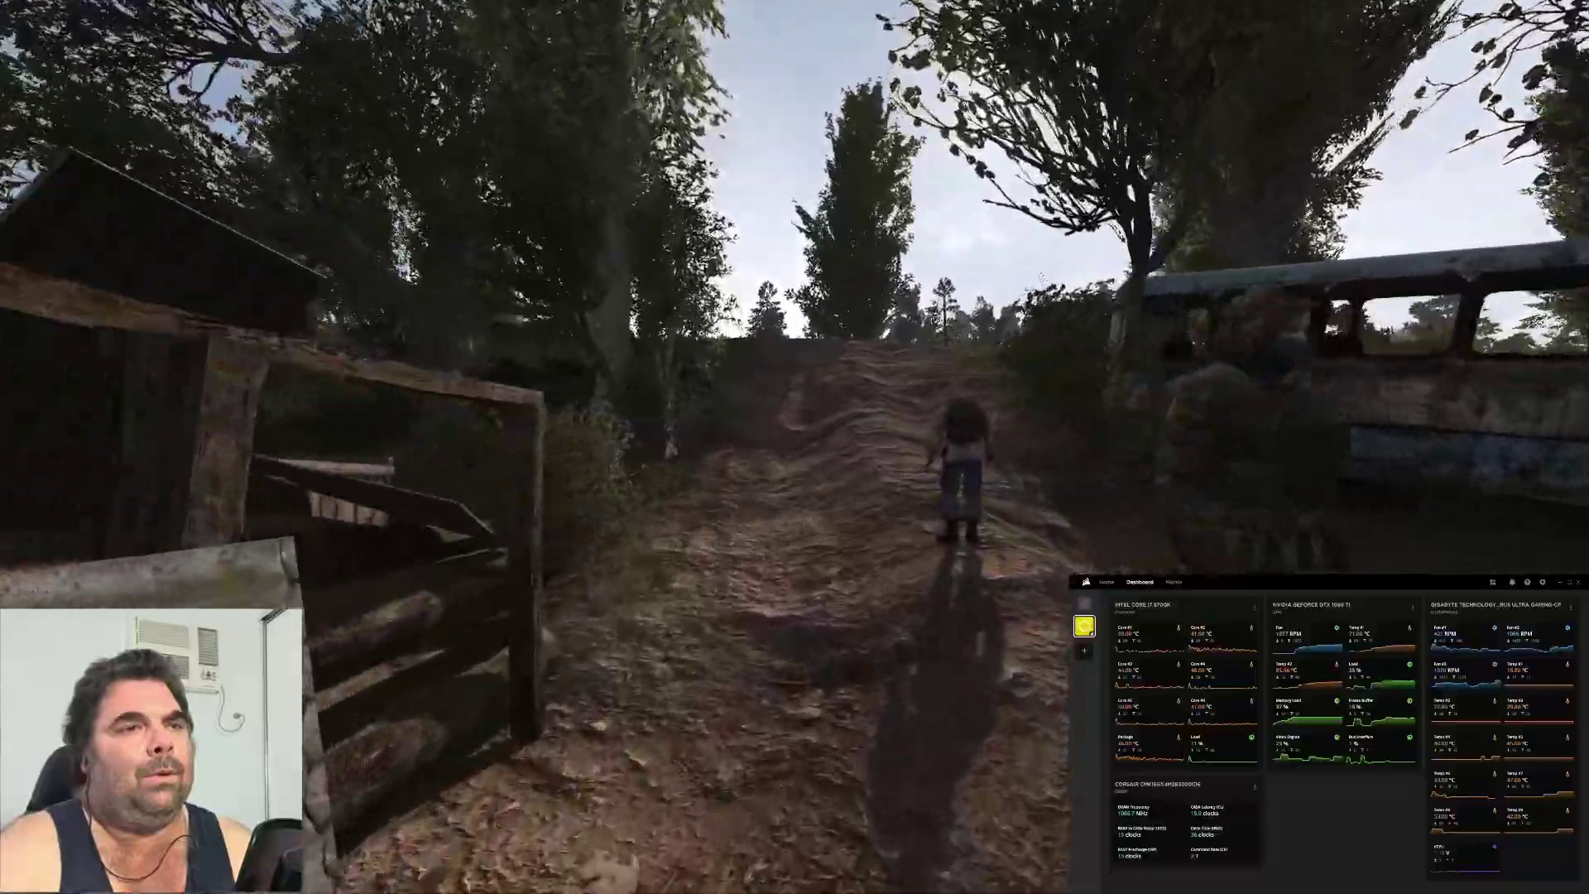
key("w")
key("2")
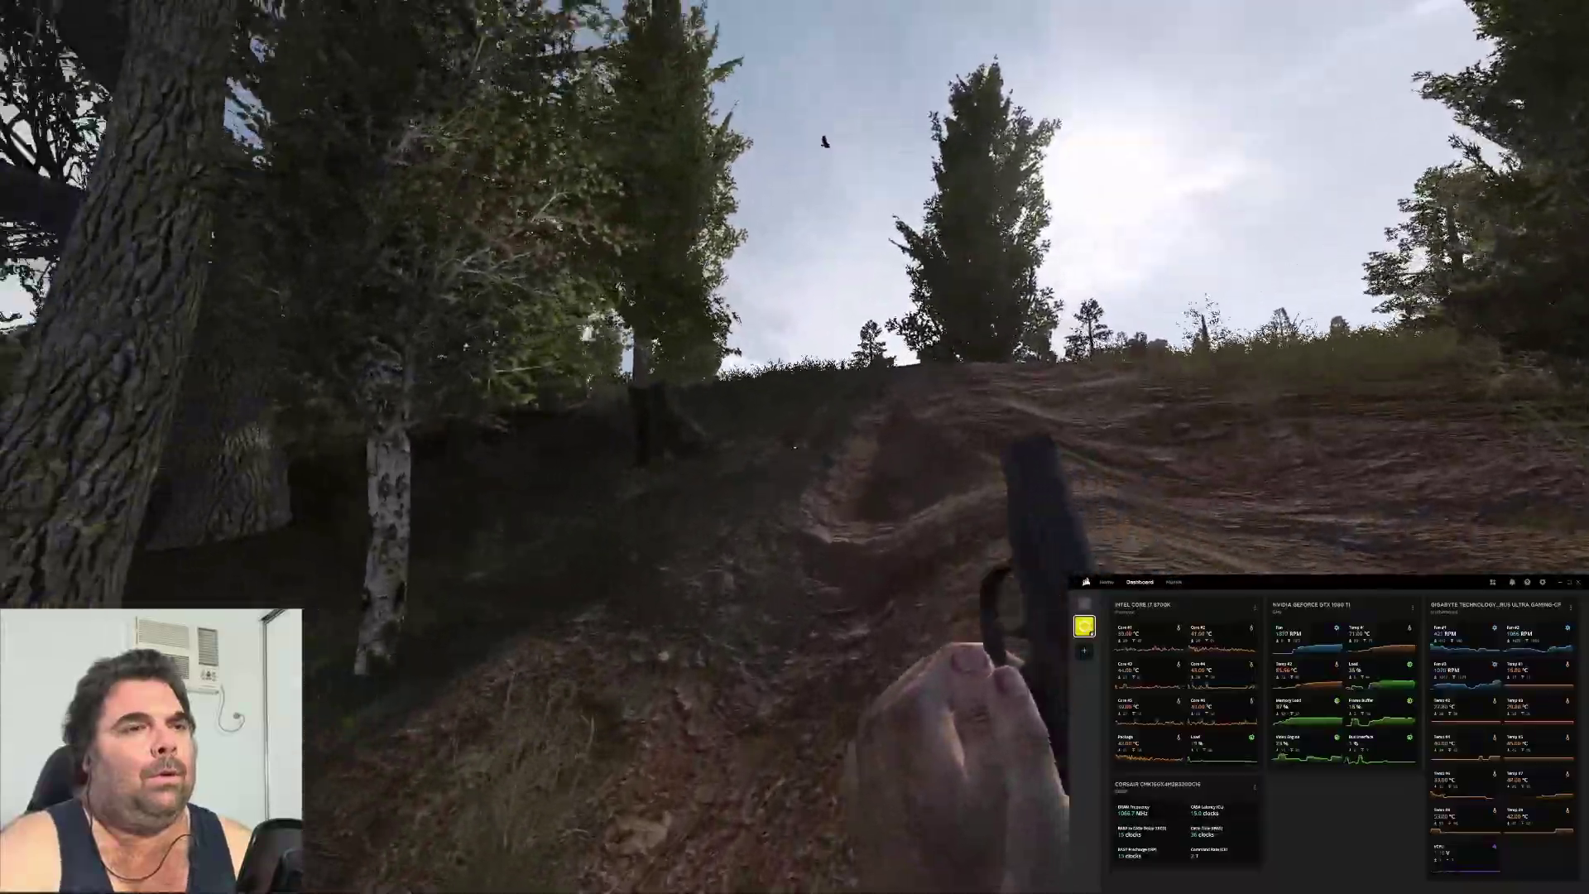
key("w")
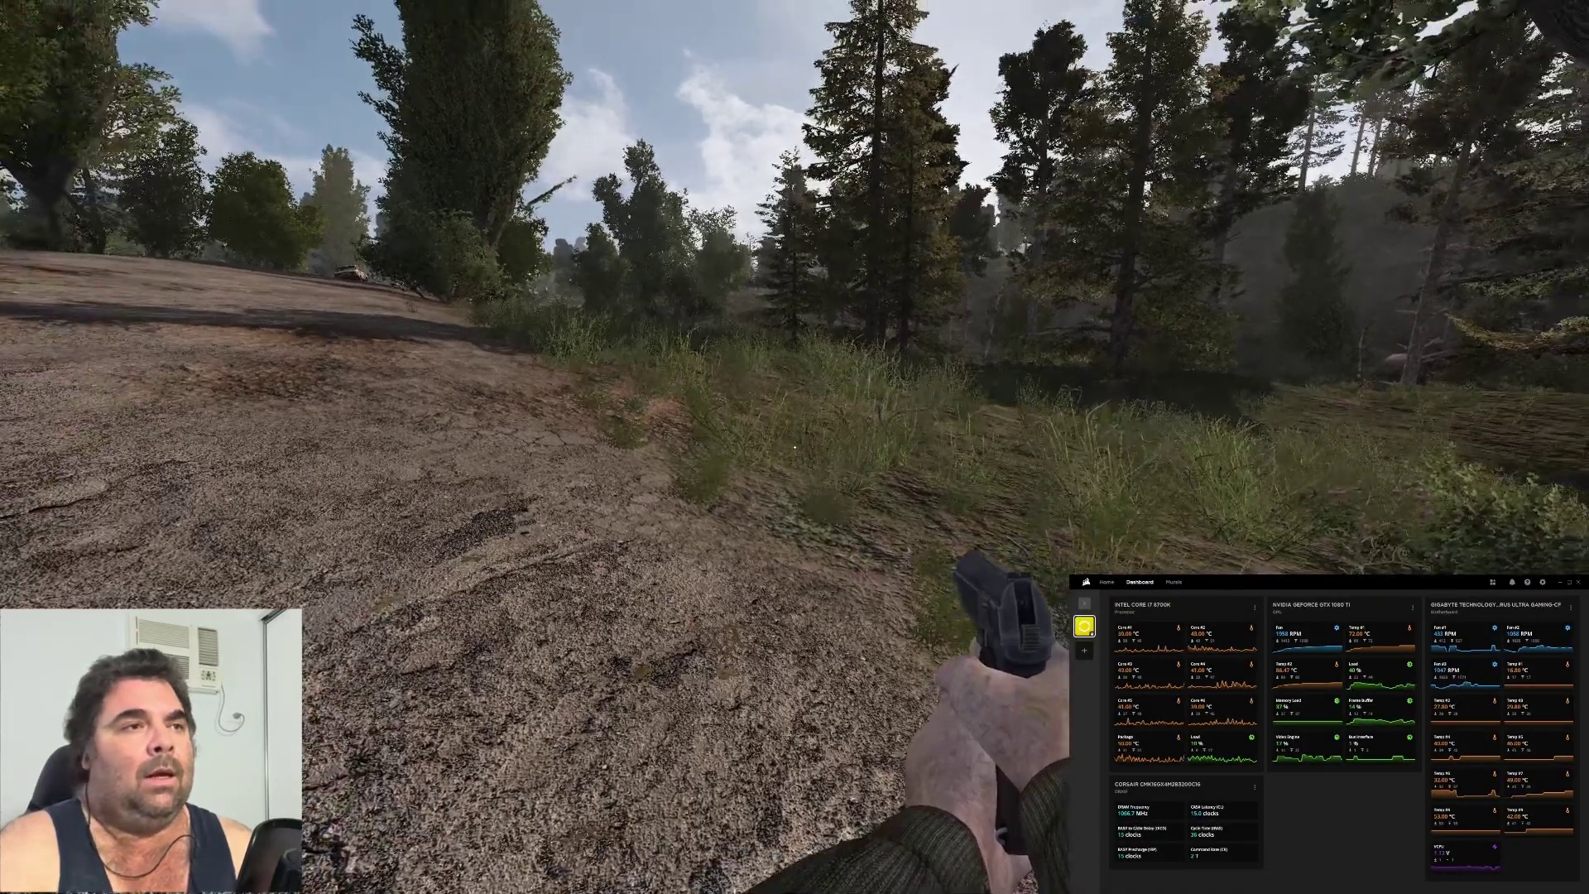
Quit the running game to the main menu and confirm.
key("Escape")
left_click(824, 712)
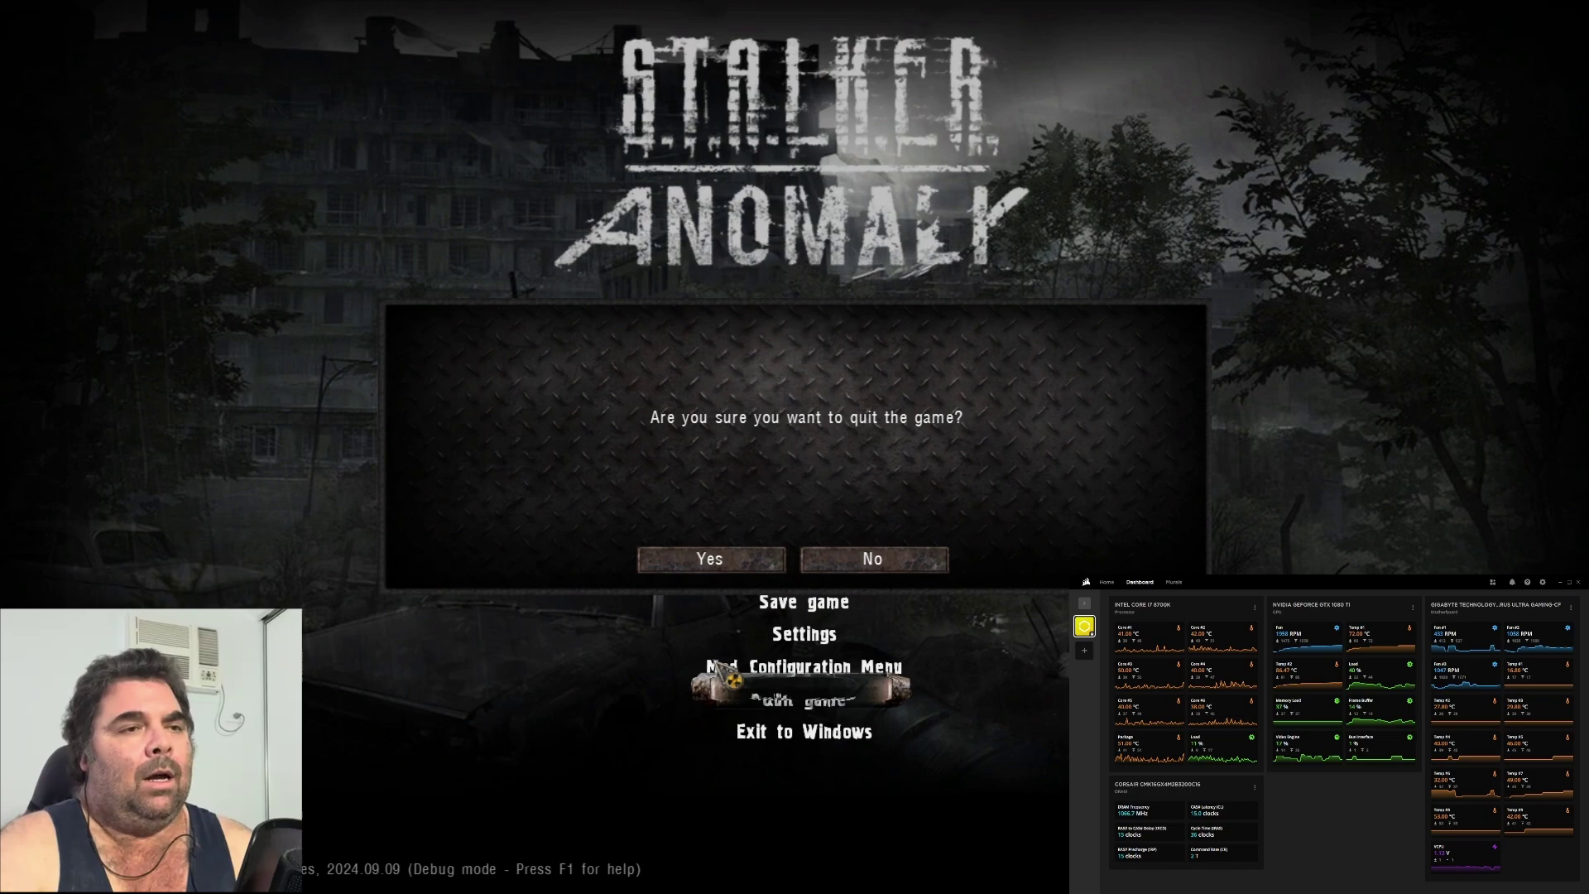
left_click(667, 563)
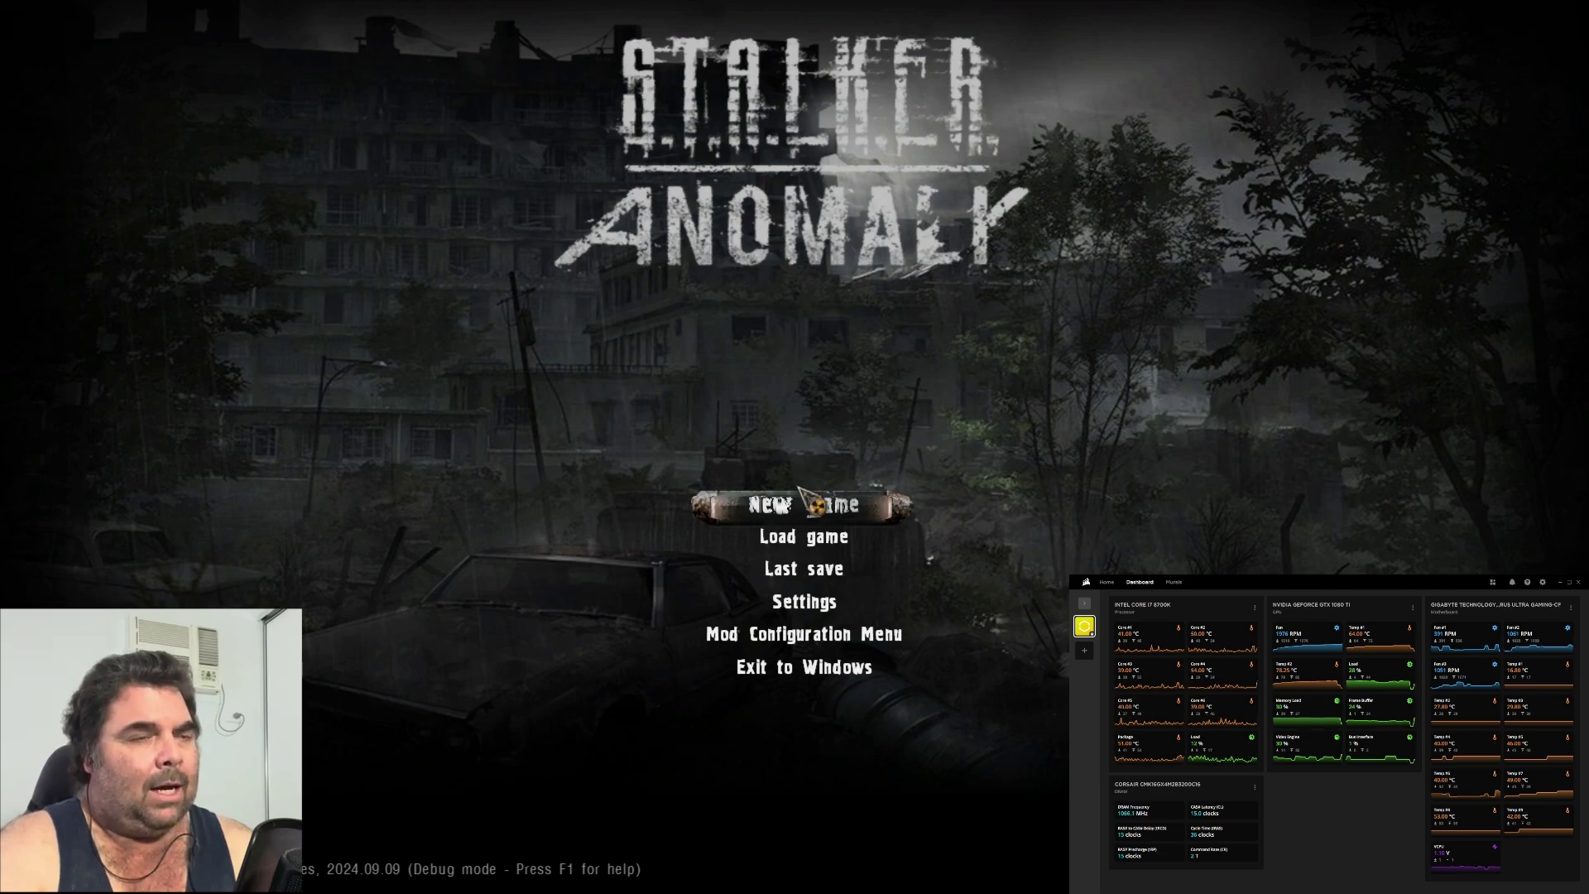
Start a new game with the Clear Sky faction and enter the level once it has loaded.
left_click(817, 503)
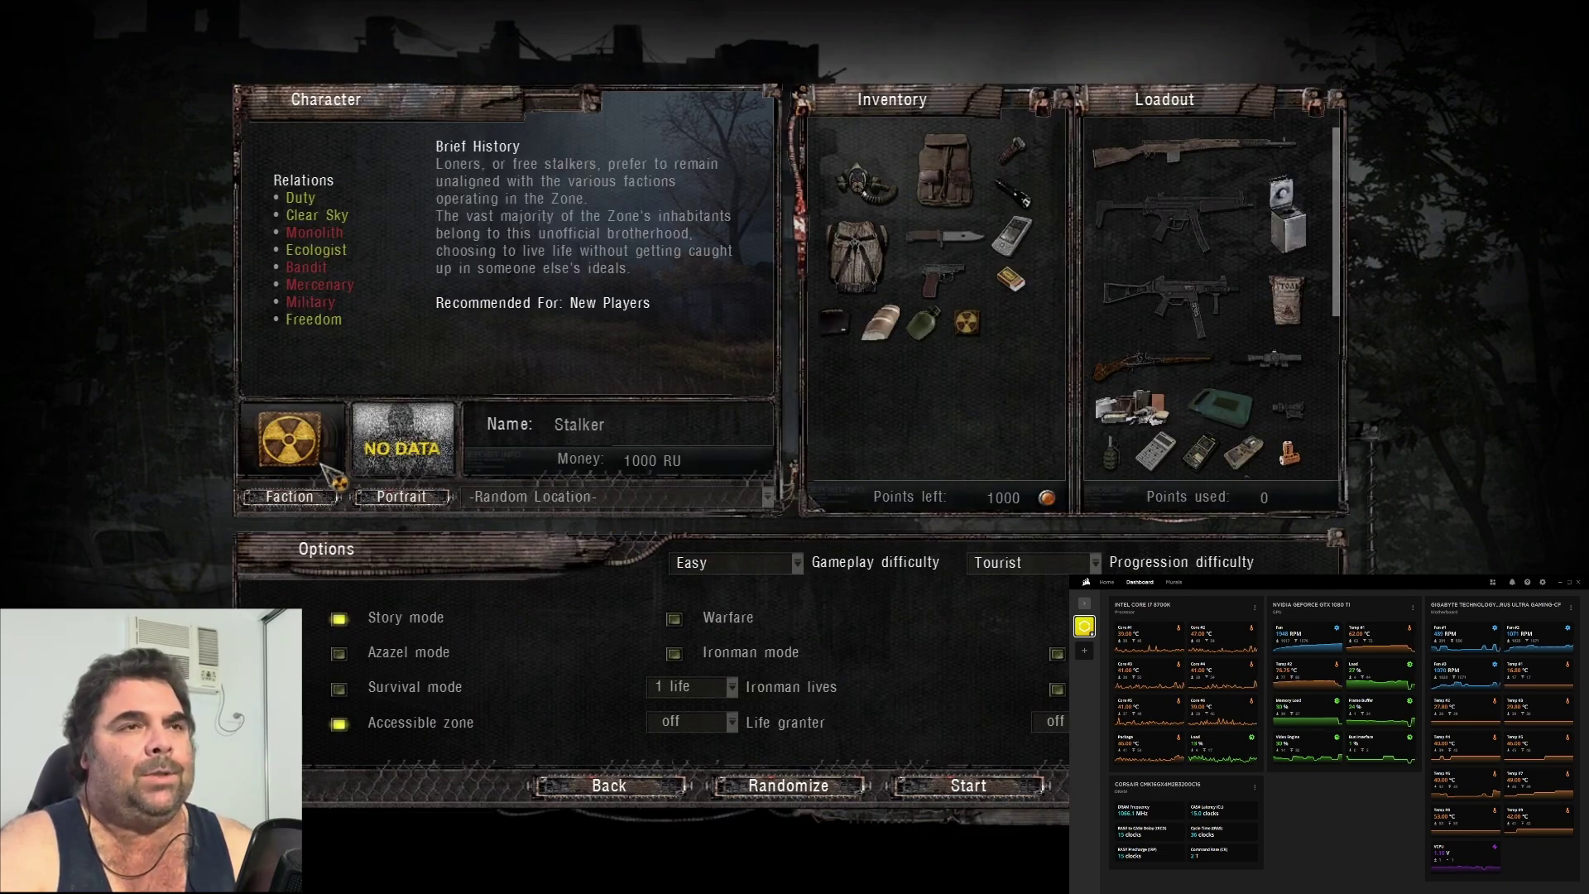
left_click(290, 497)
left_click(925, 338)
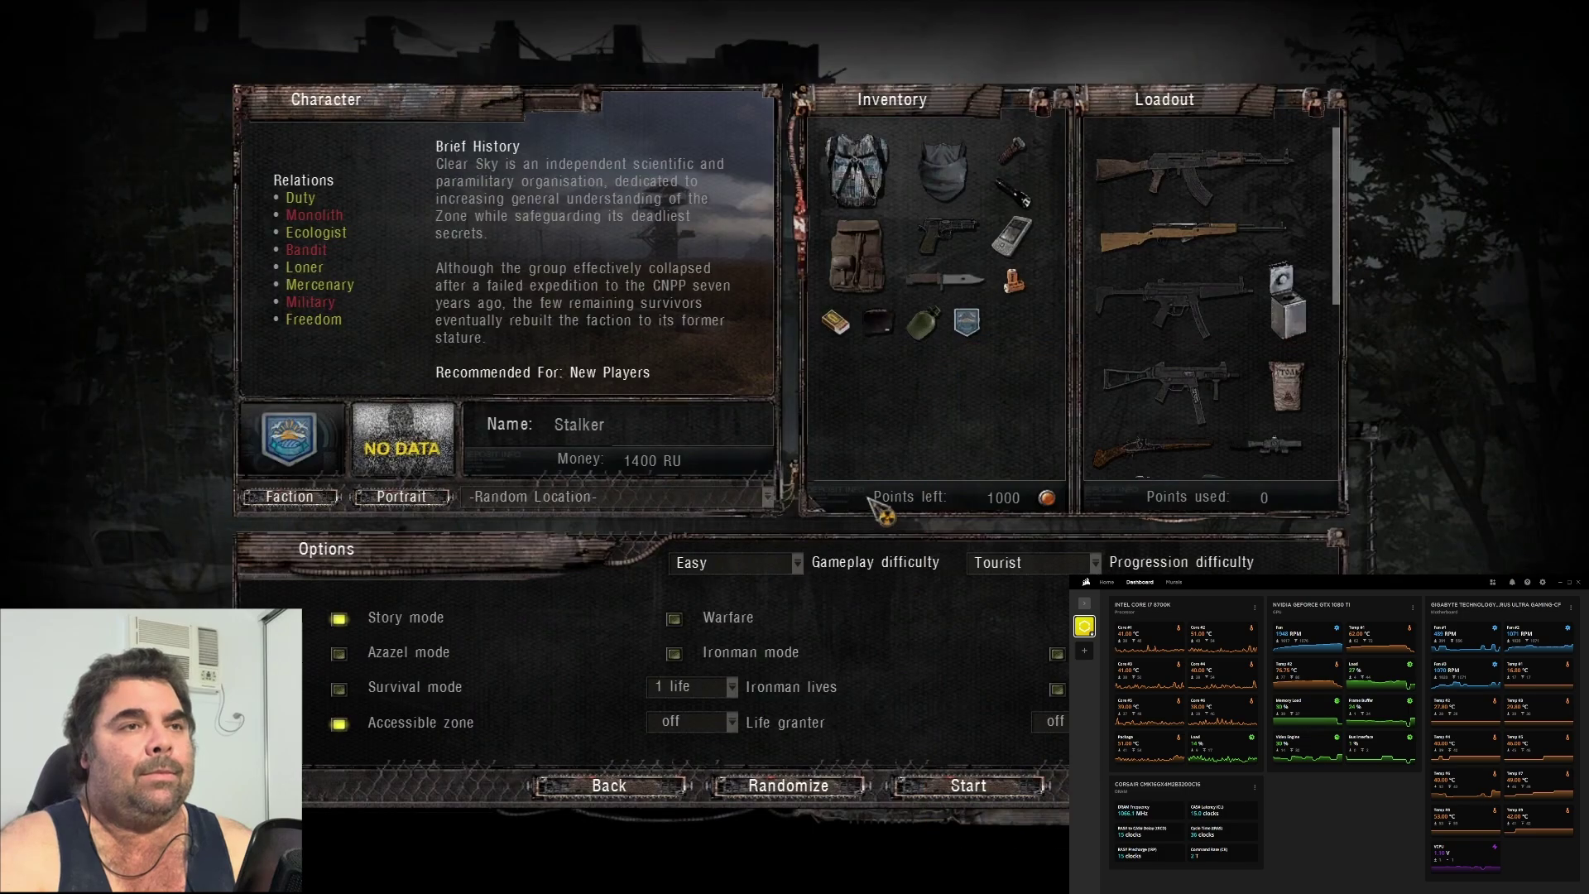
left_click(968, 785)
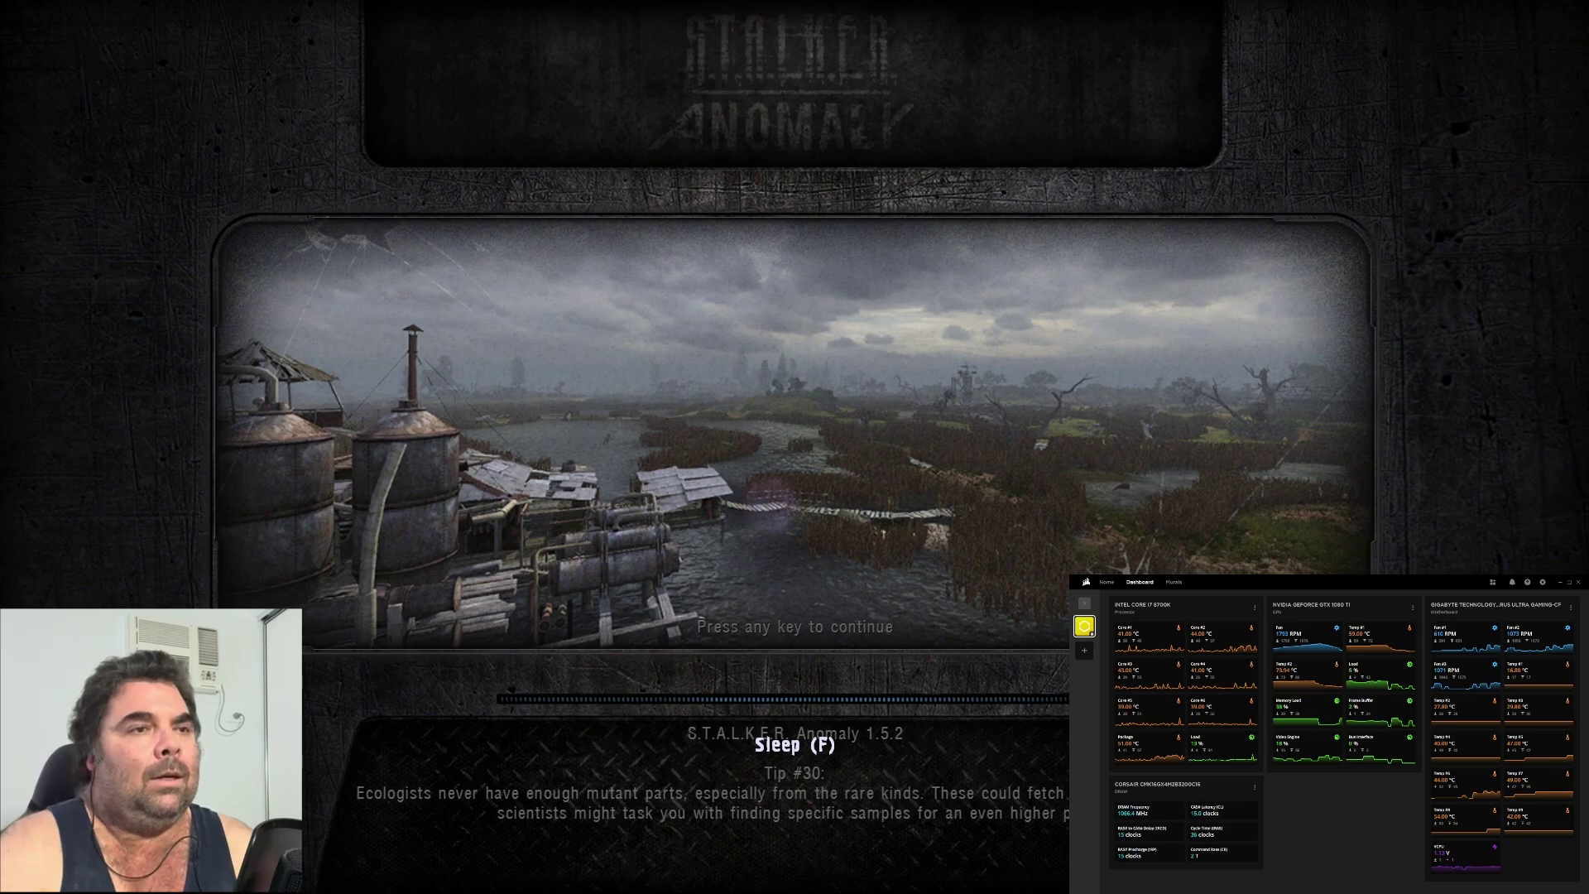
key("space")
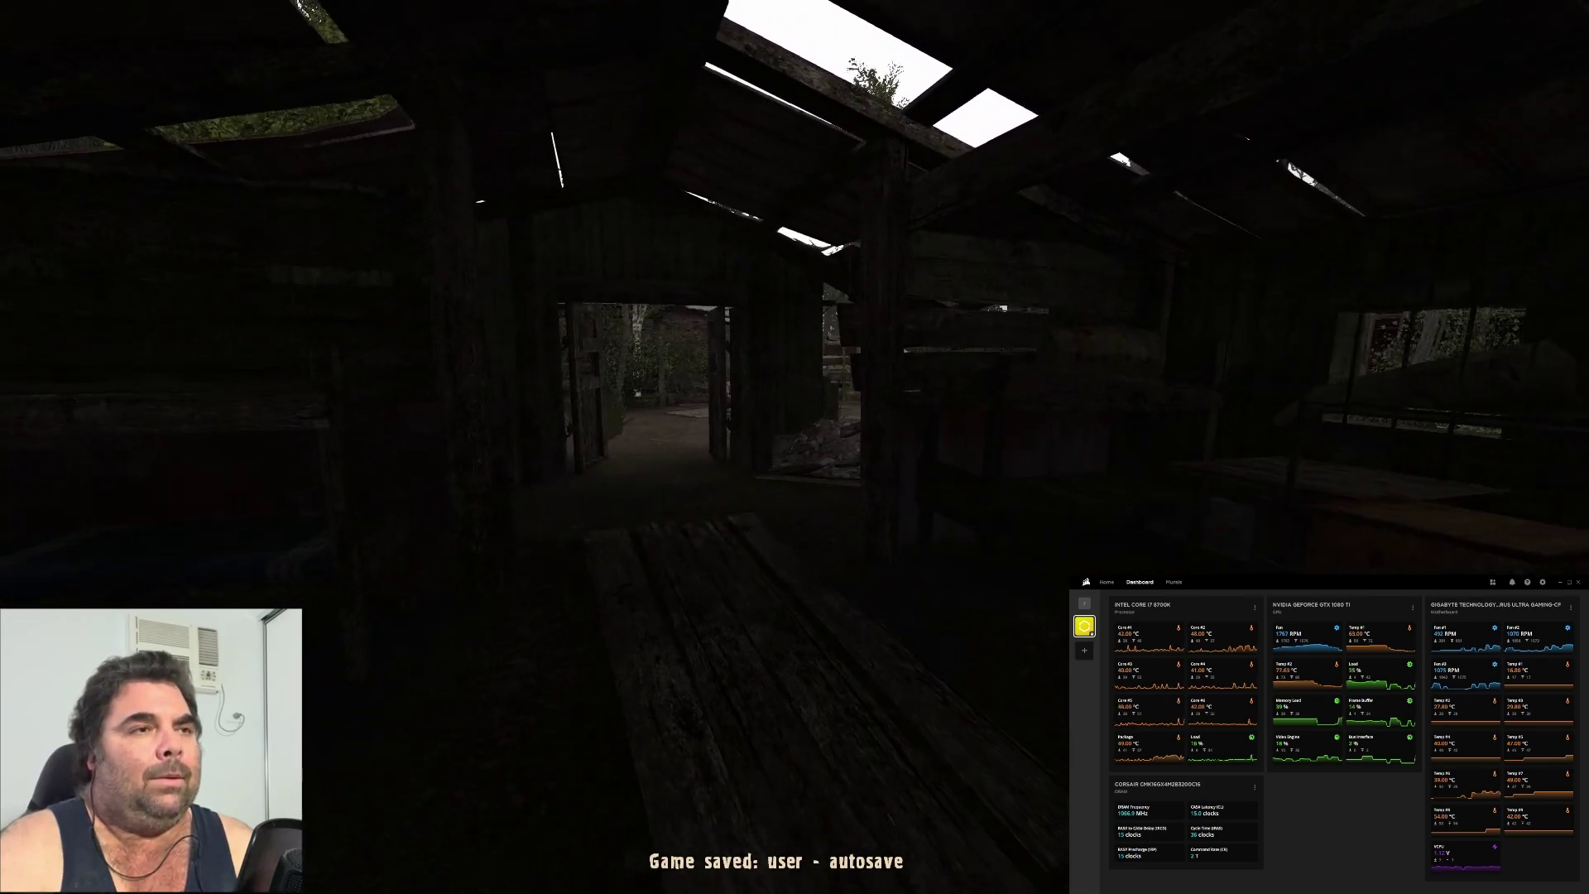
Toggle God mode in the debug menu and walk out of the dark shed into the Clear Sky camp.
key("F7")
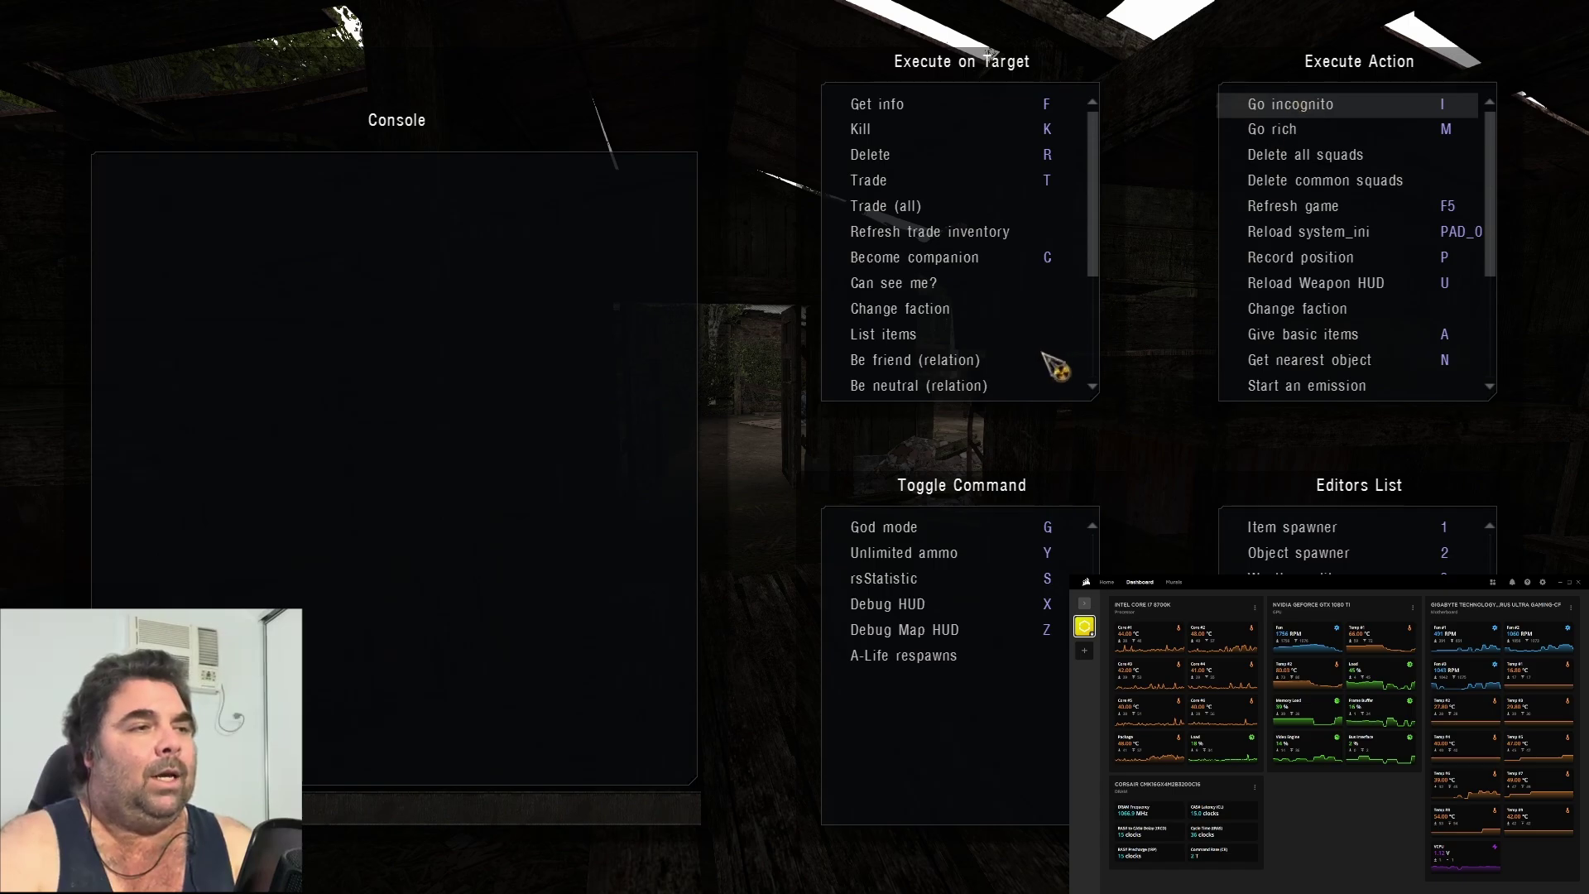
left_click(899, 530)
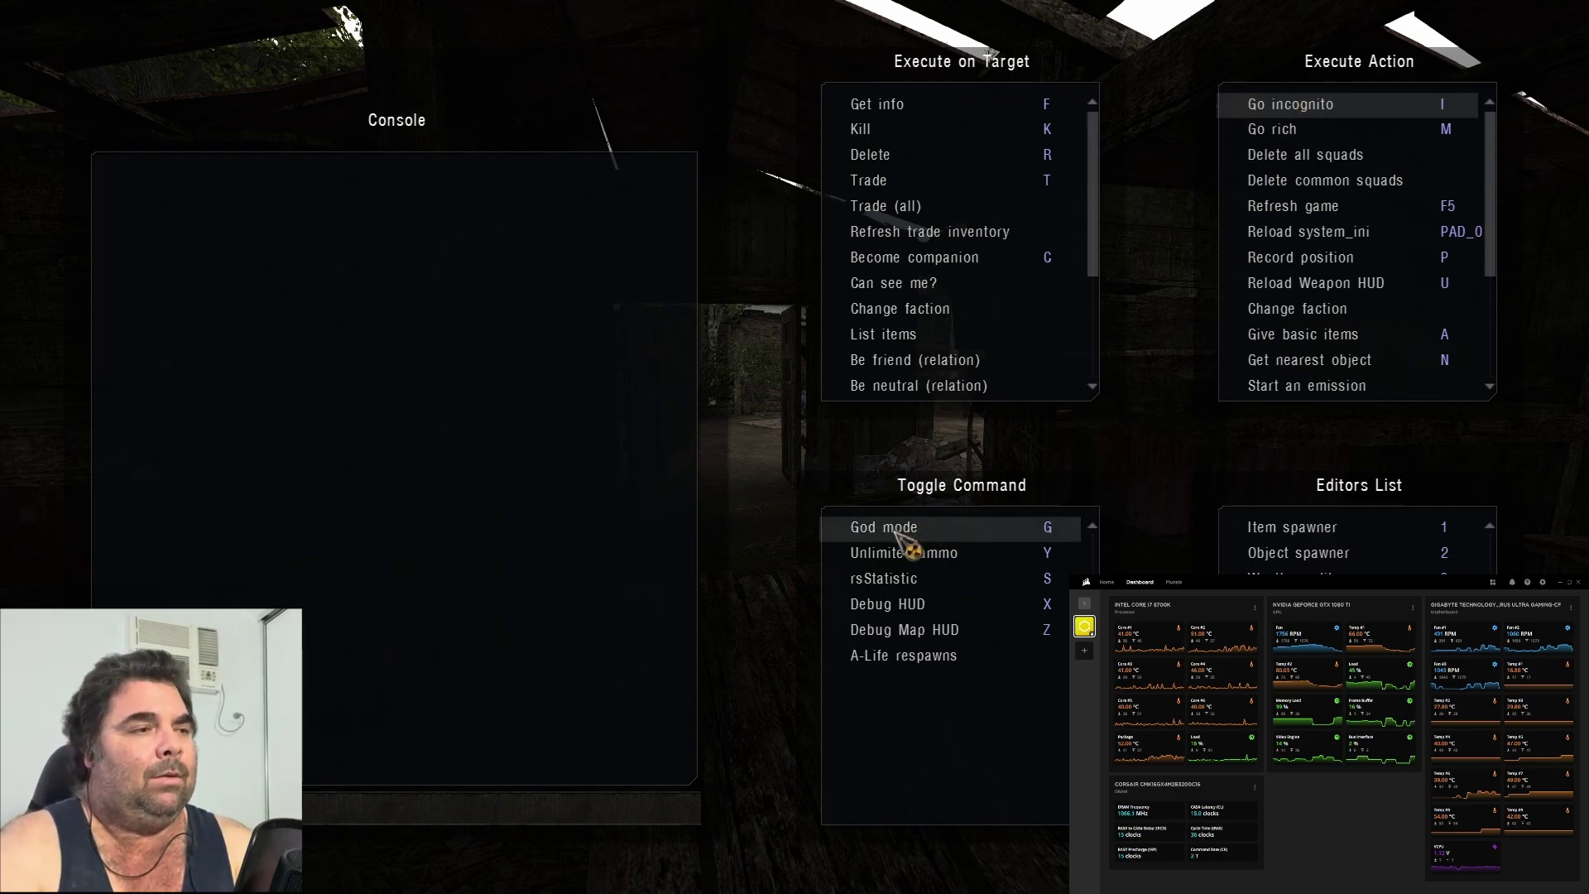
key("Escape")
key("w")
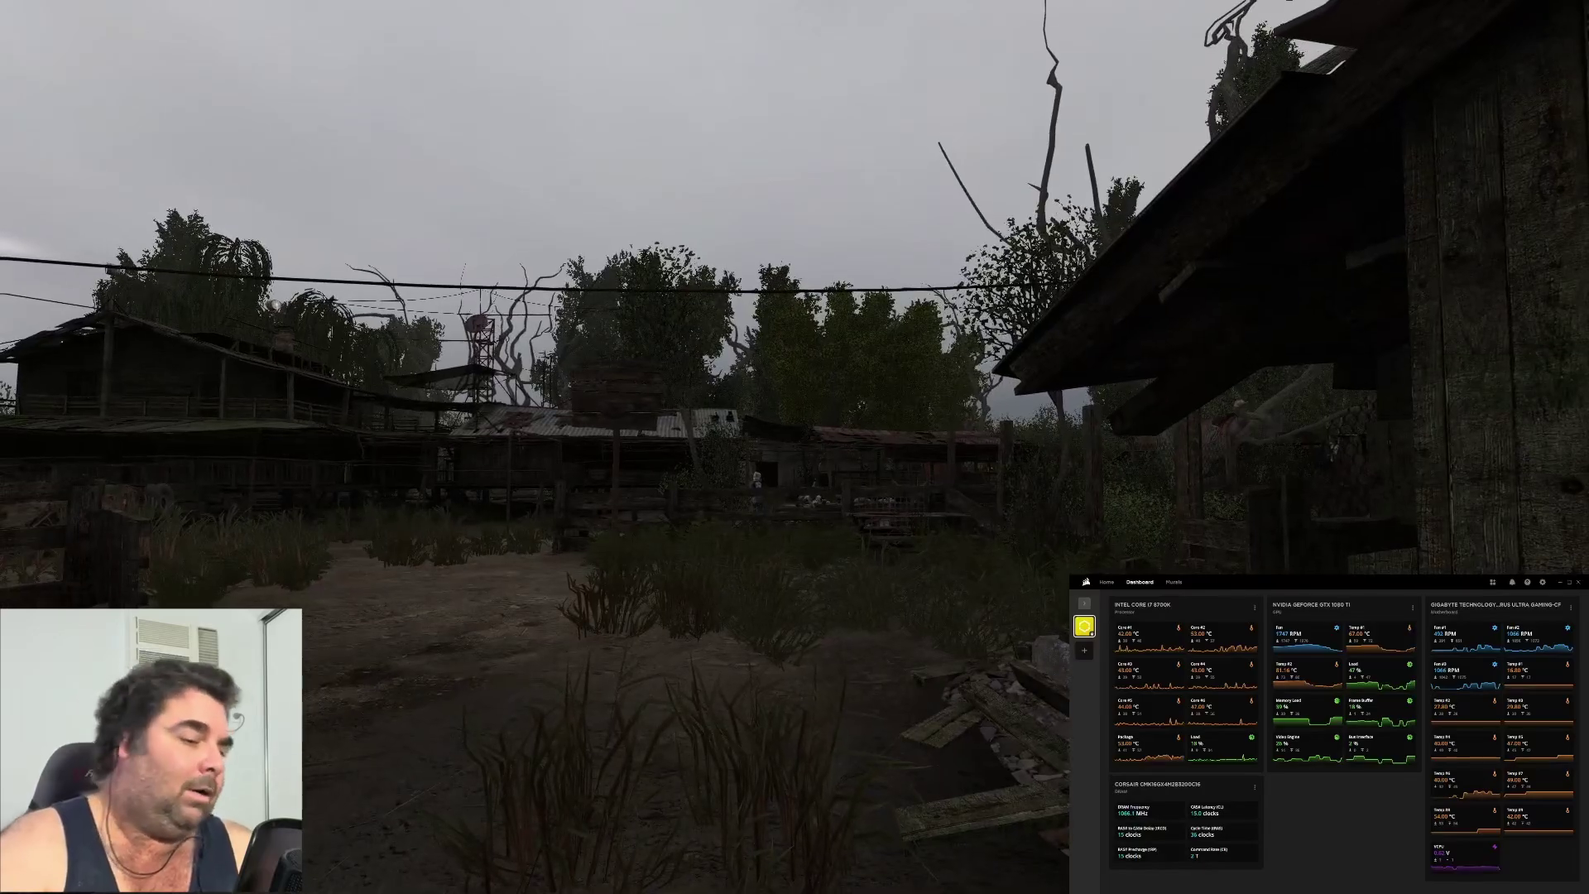
Set the weather file to w_clear1 in the debug Weather Editor, play it and move on through the camp.
key("F7")
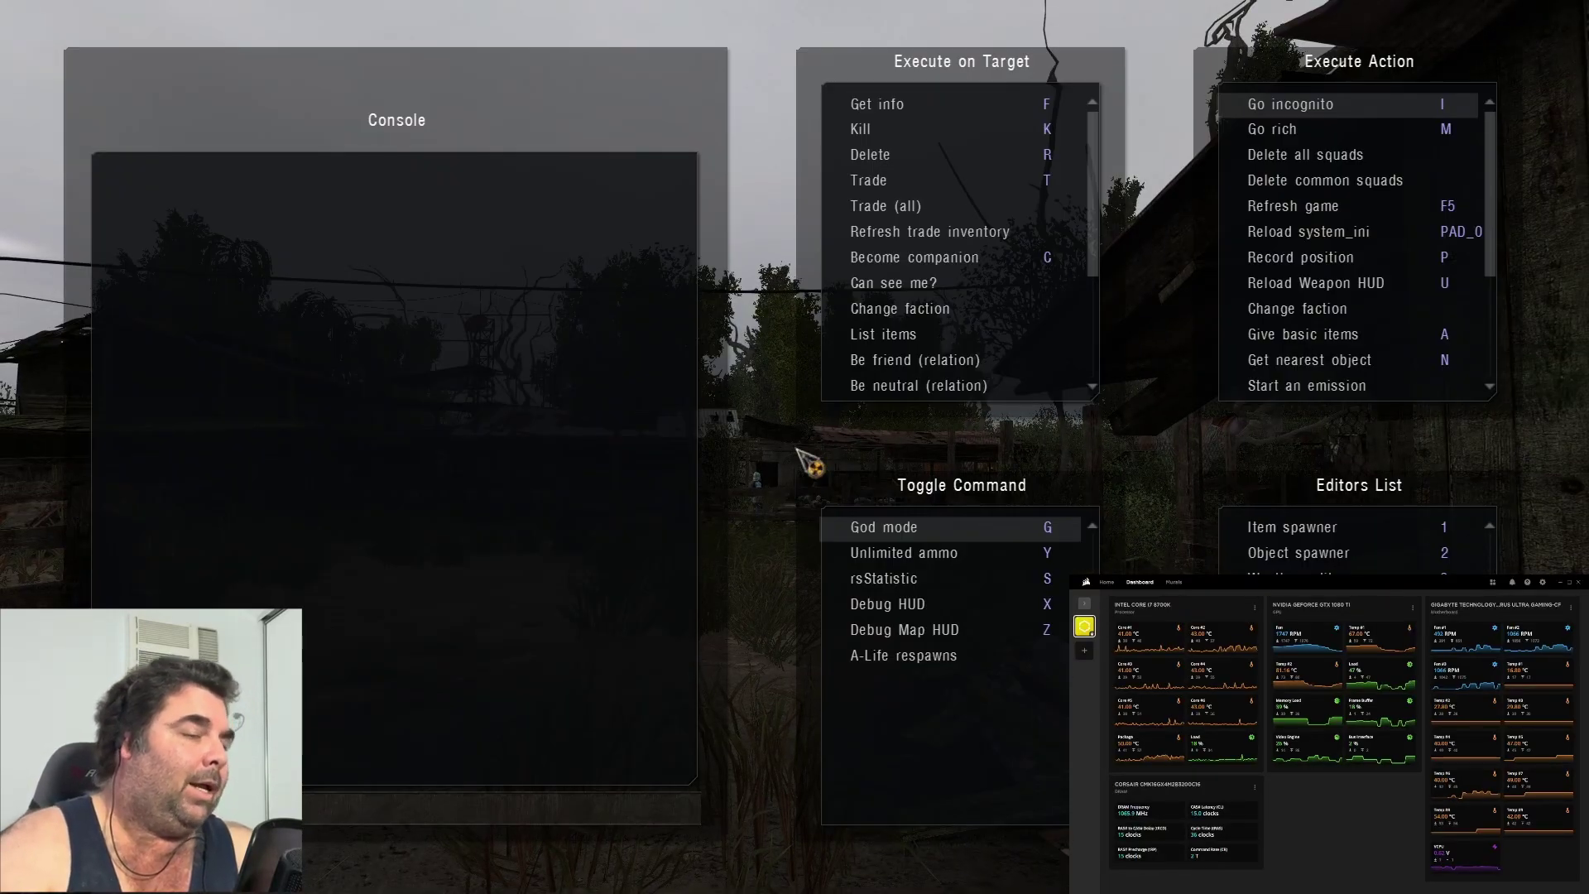
key("3")
left_click(364, 75)
left_click(331, 89)
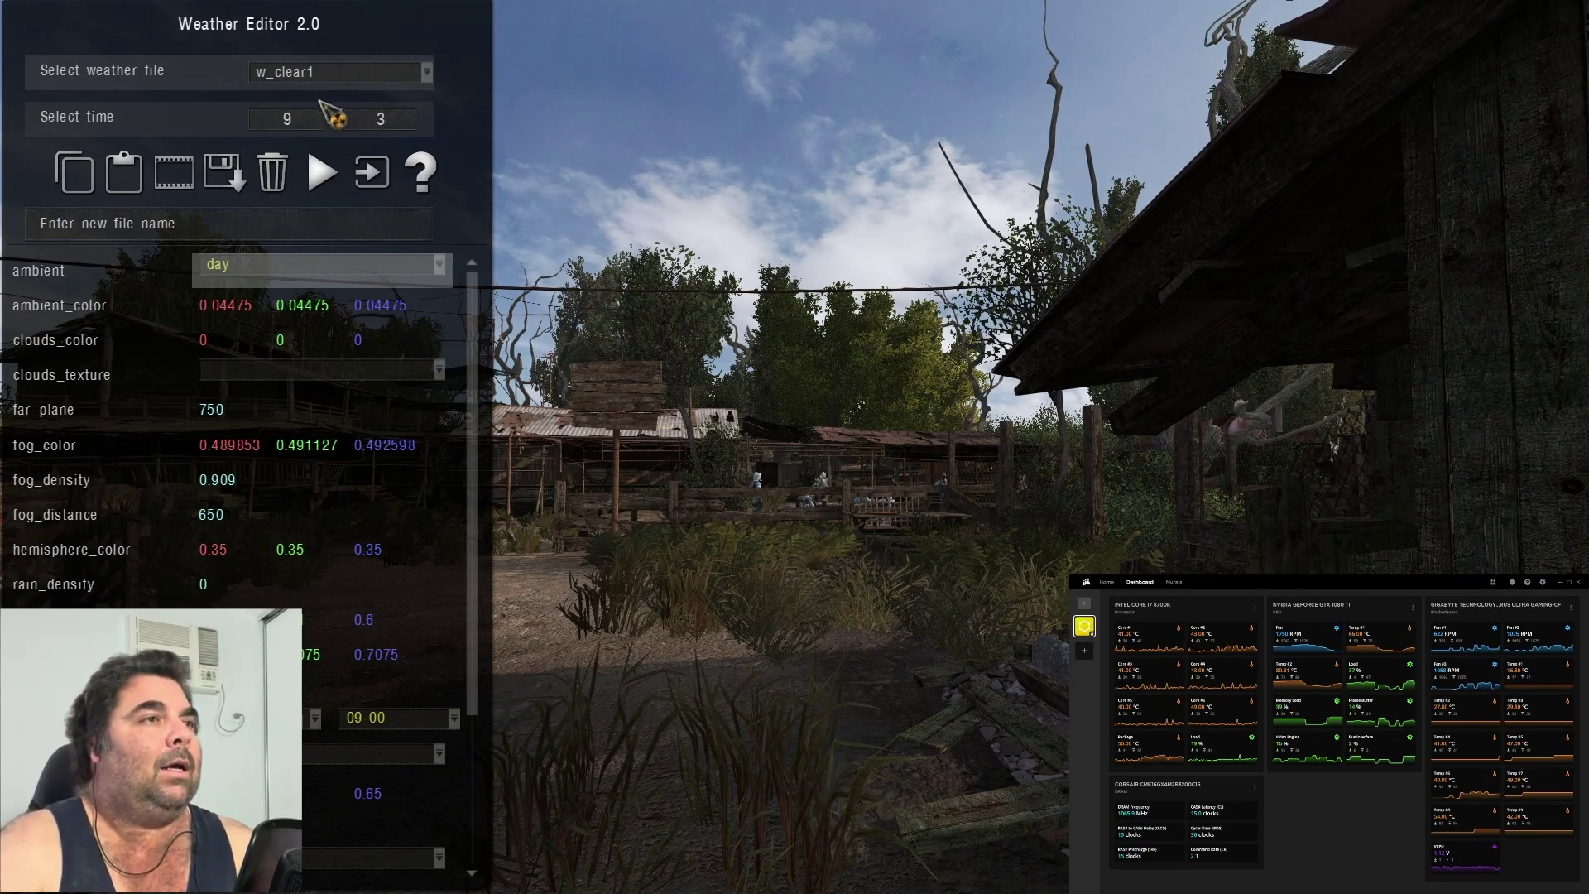
left_click(322, 172)
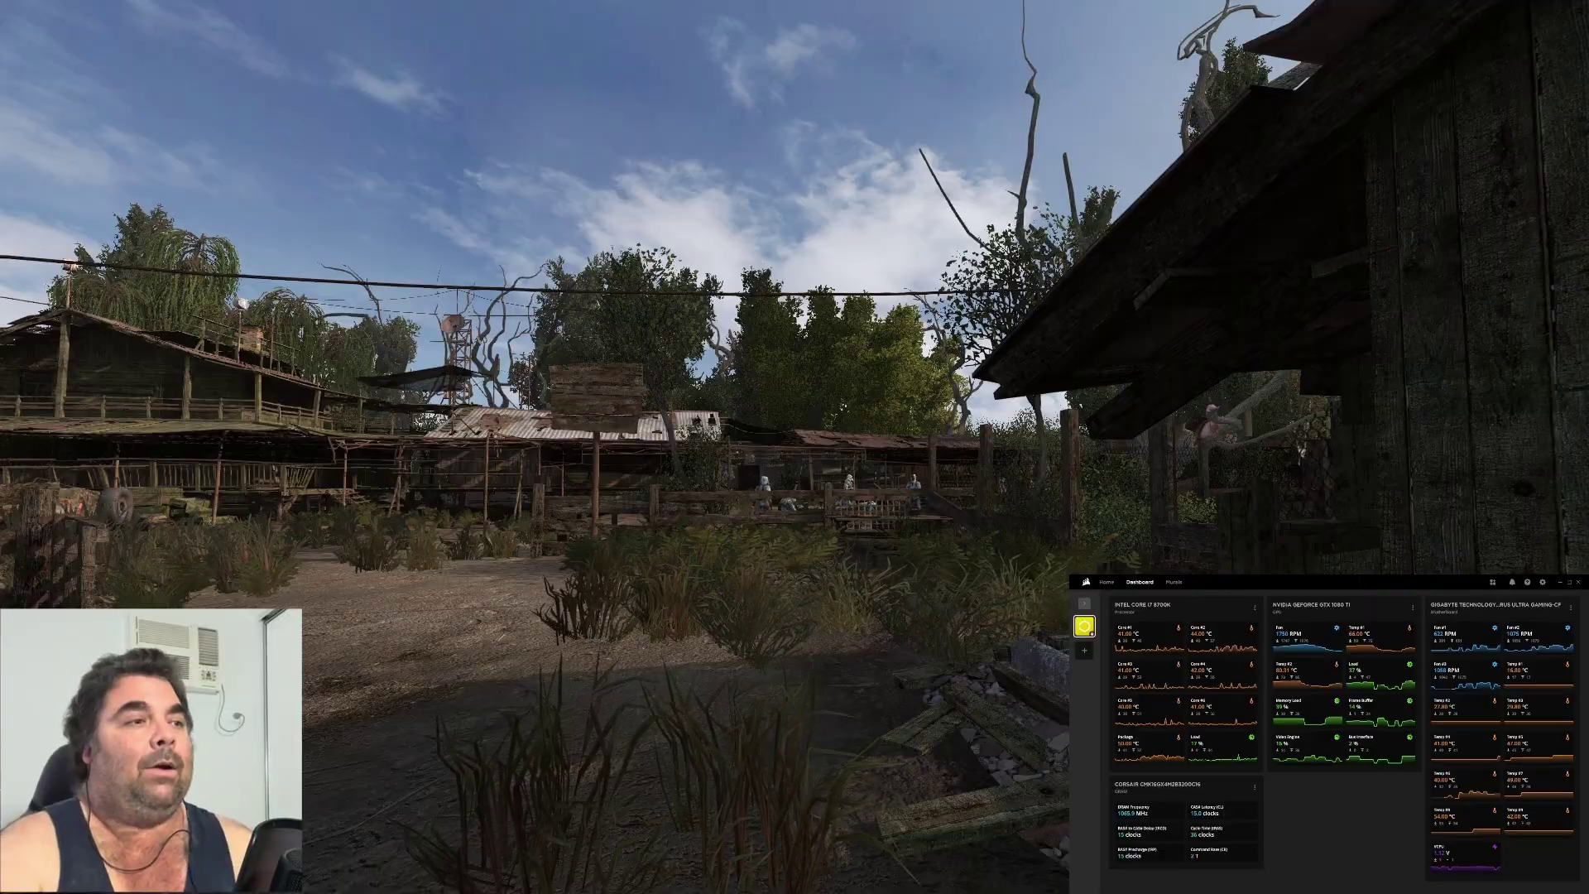
key("w")
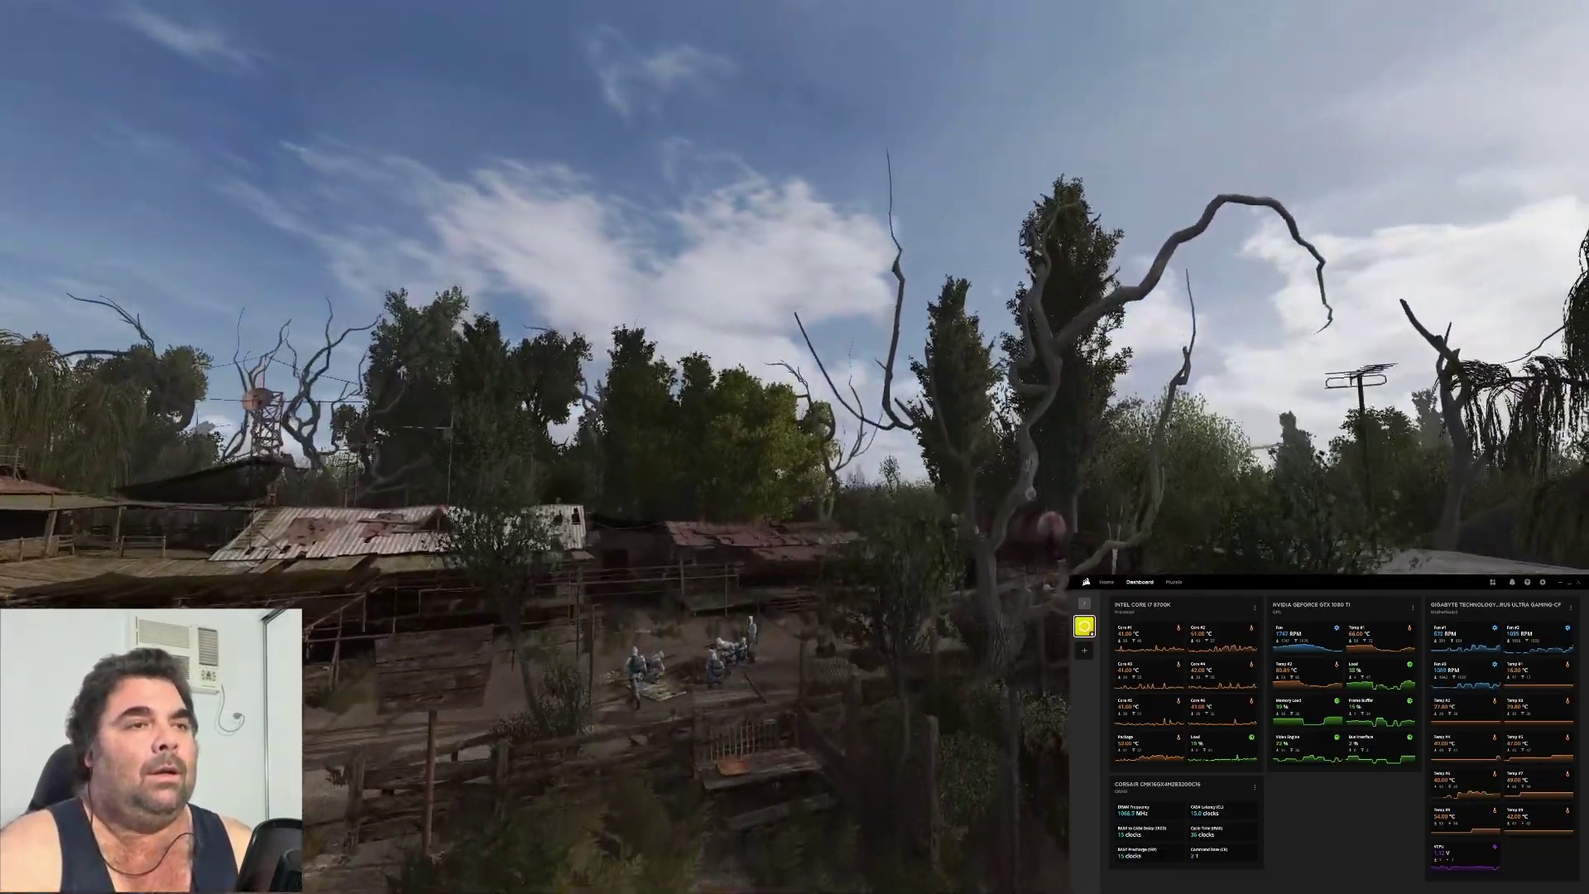
Fly the view over the Clear Sky camp's rooftops and out across the open marsh.
key("w")
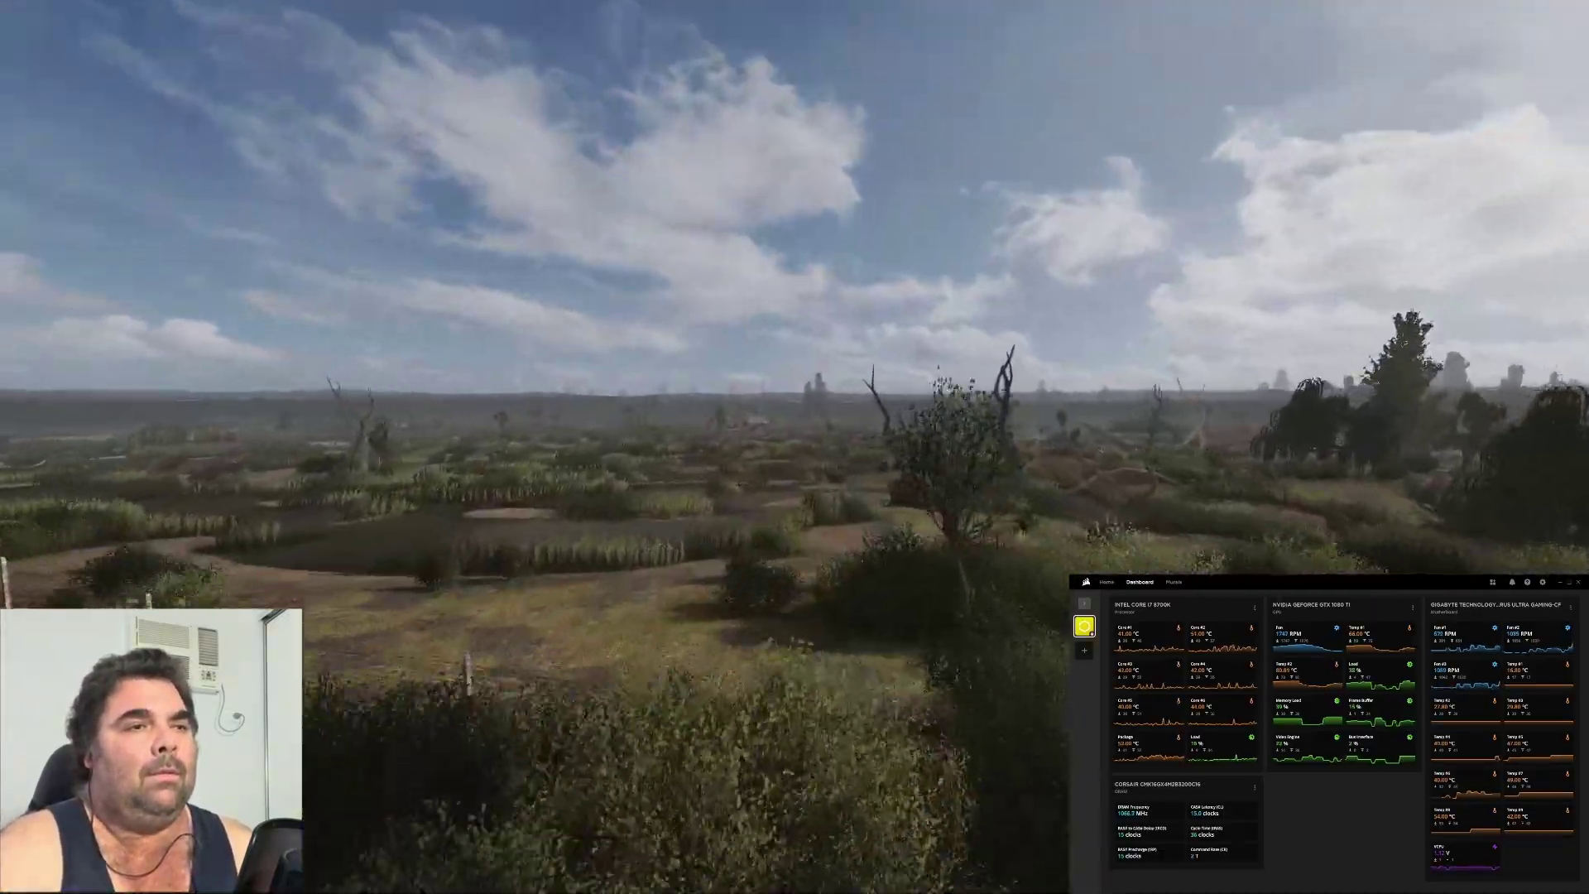
key("w")
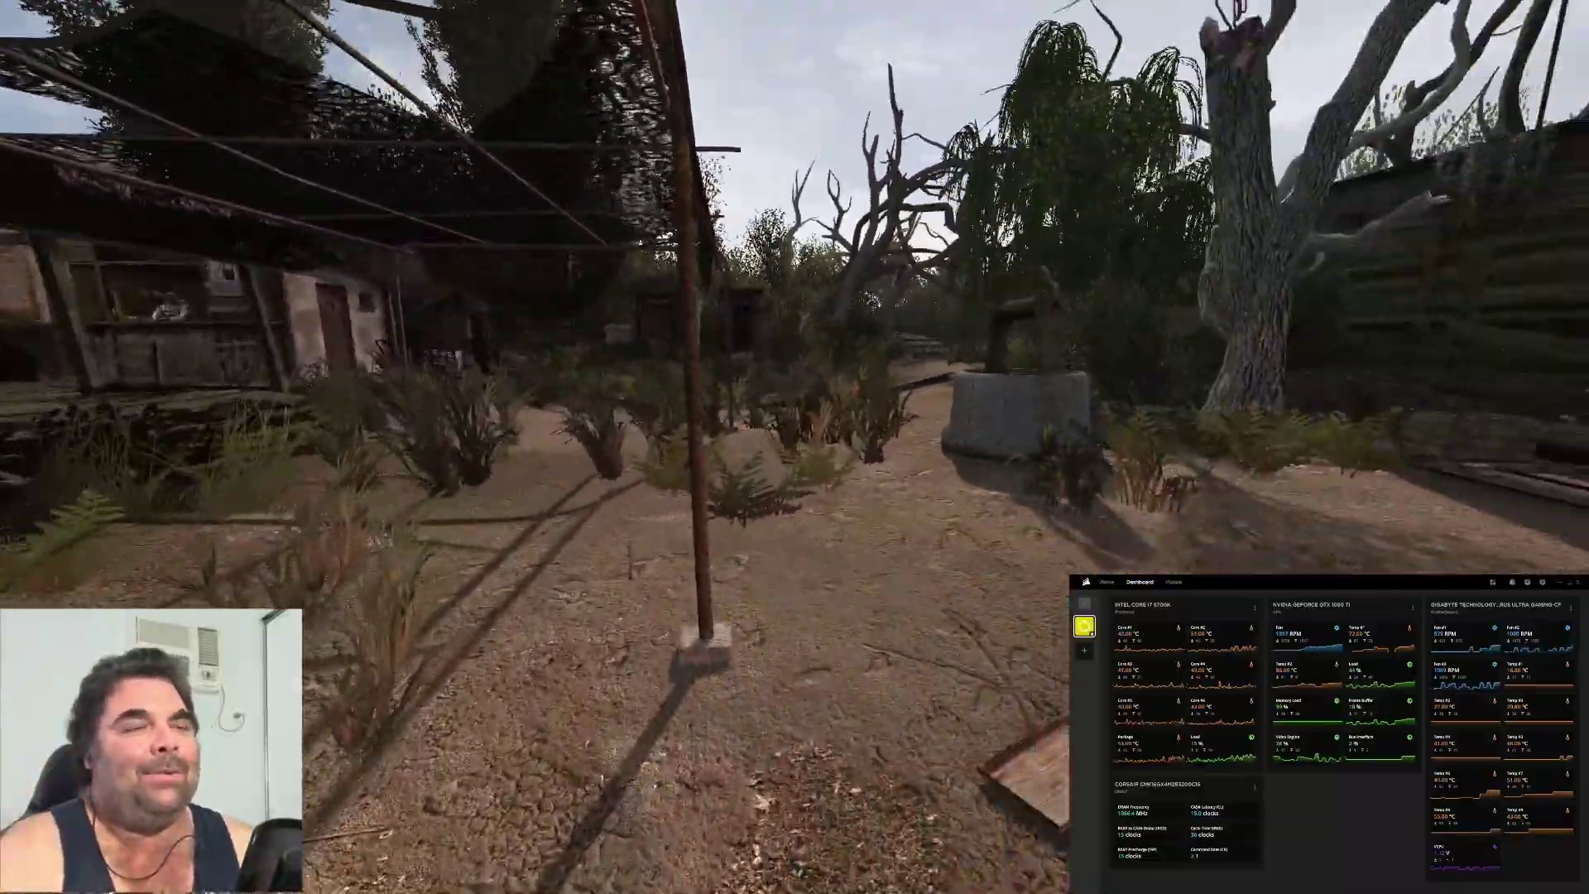
Walk along the dirt path past the rusty tank and over the wooden planks to the fallen tree outside the camp.
key("w")
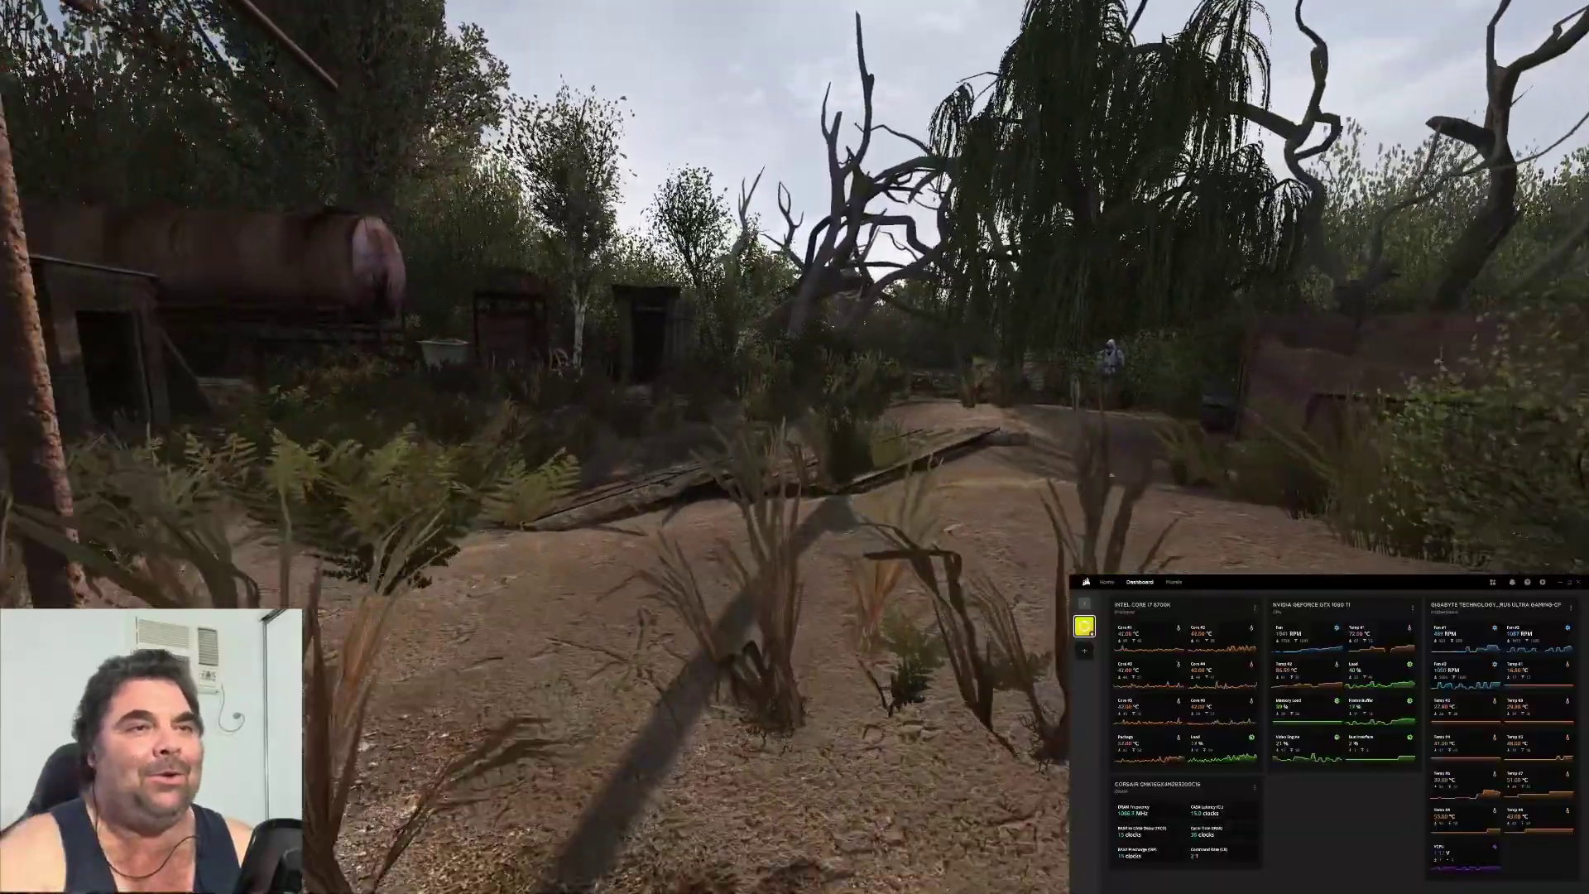
key("w")
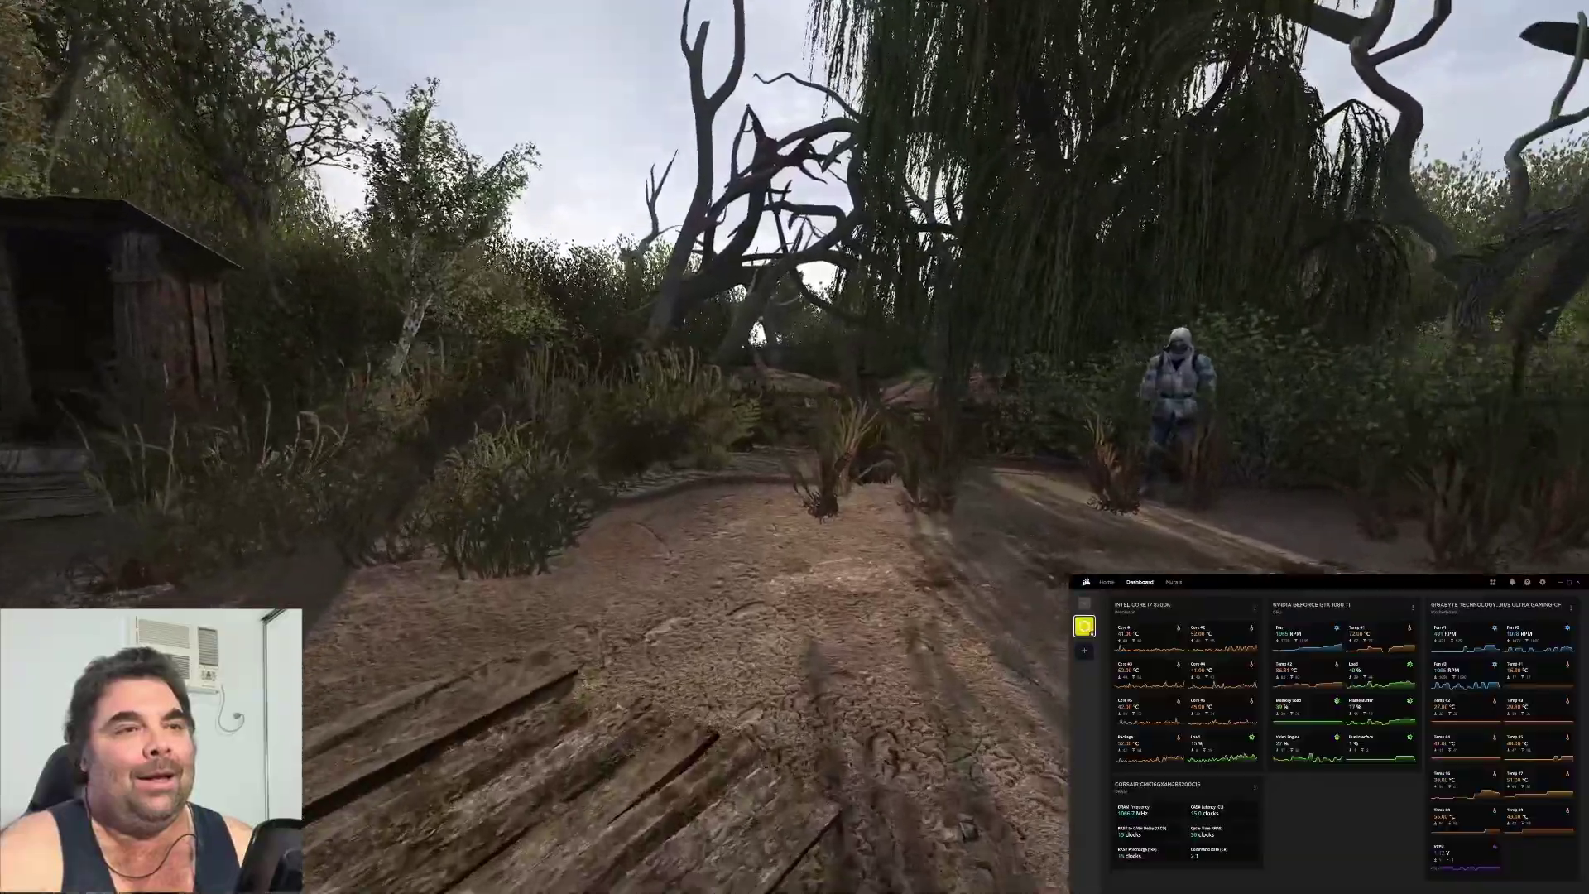
key("w")
key("w")
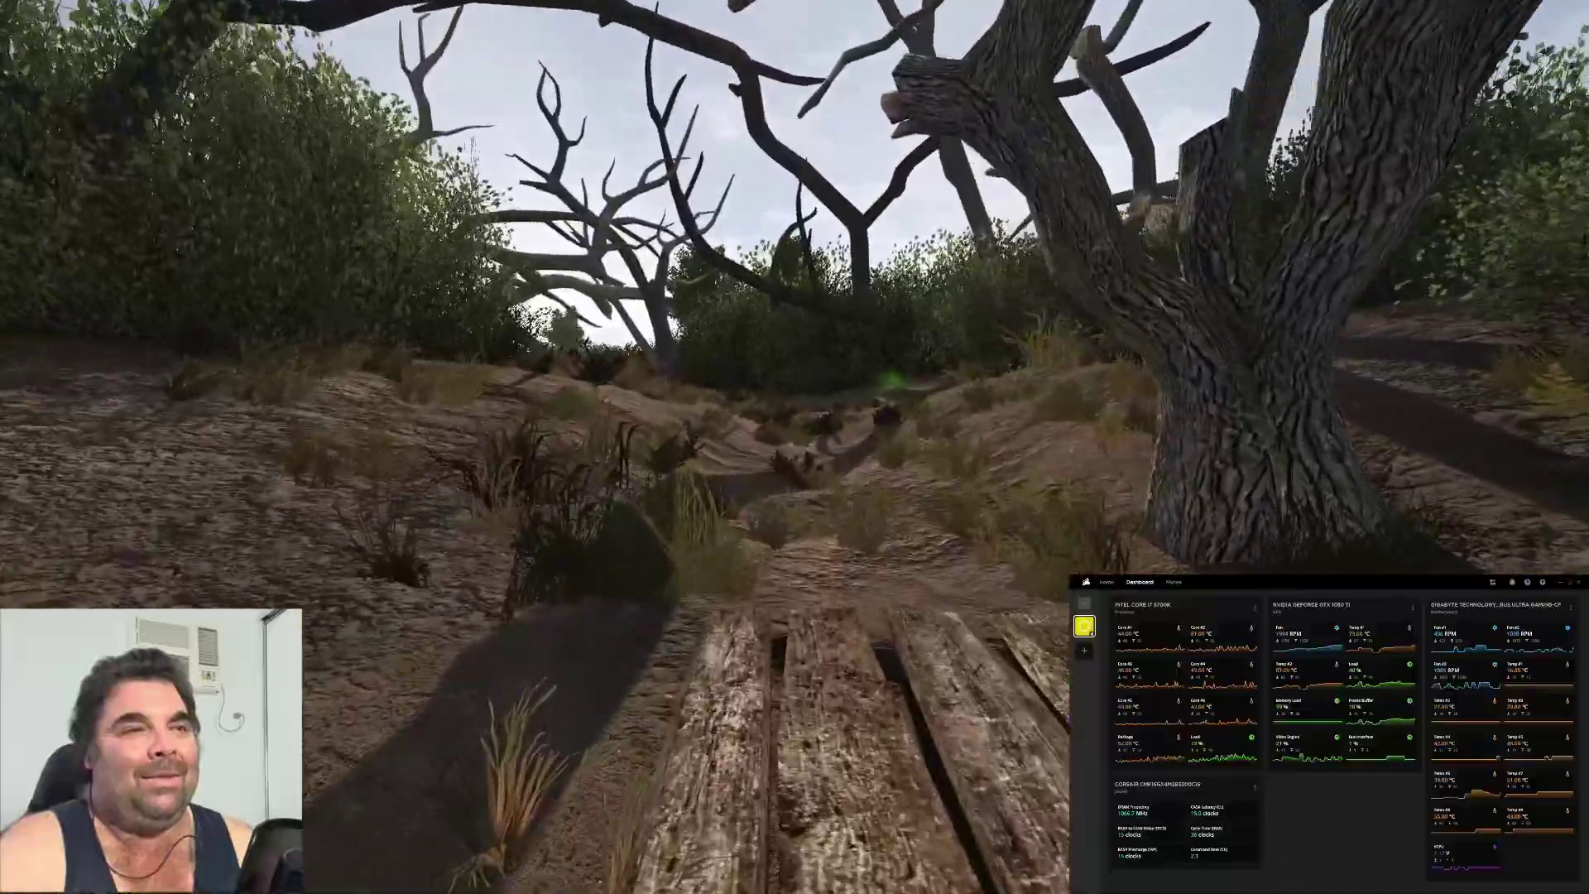
key("w")
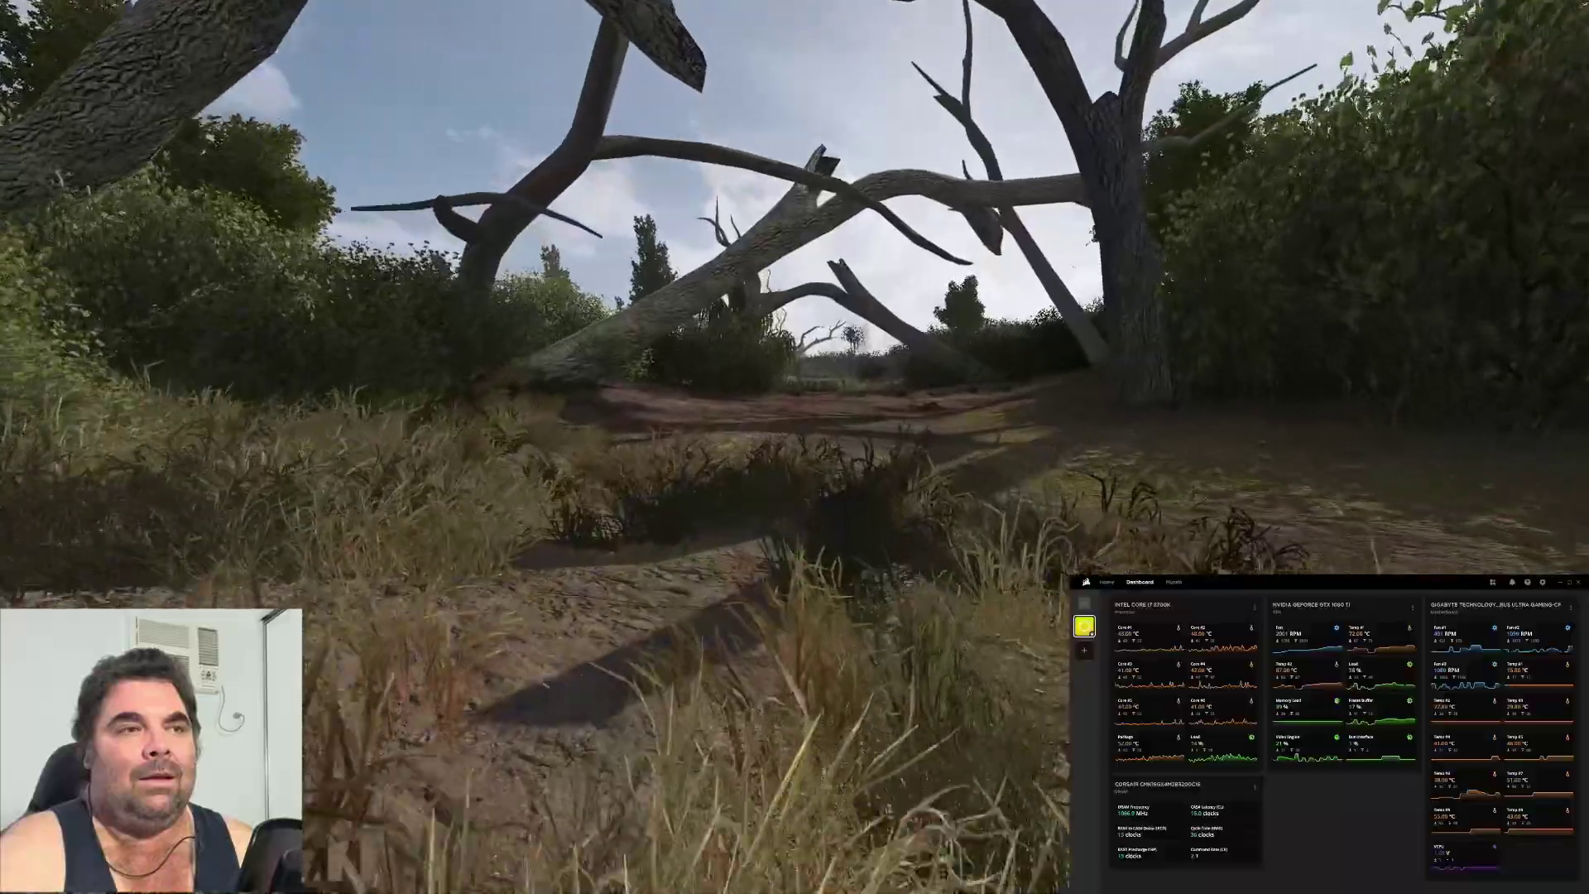
key("w")
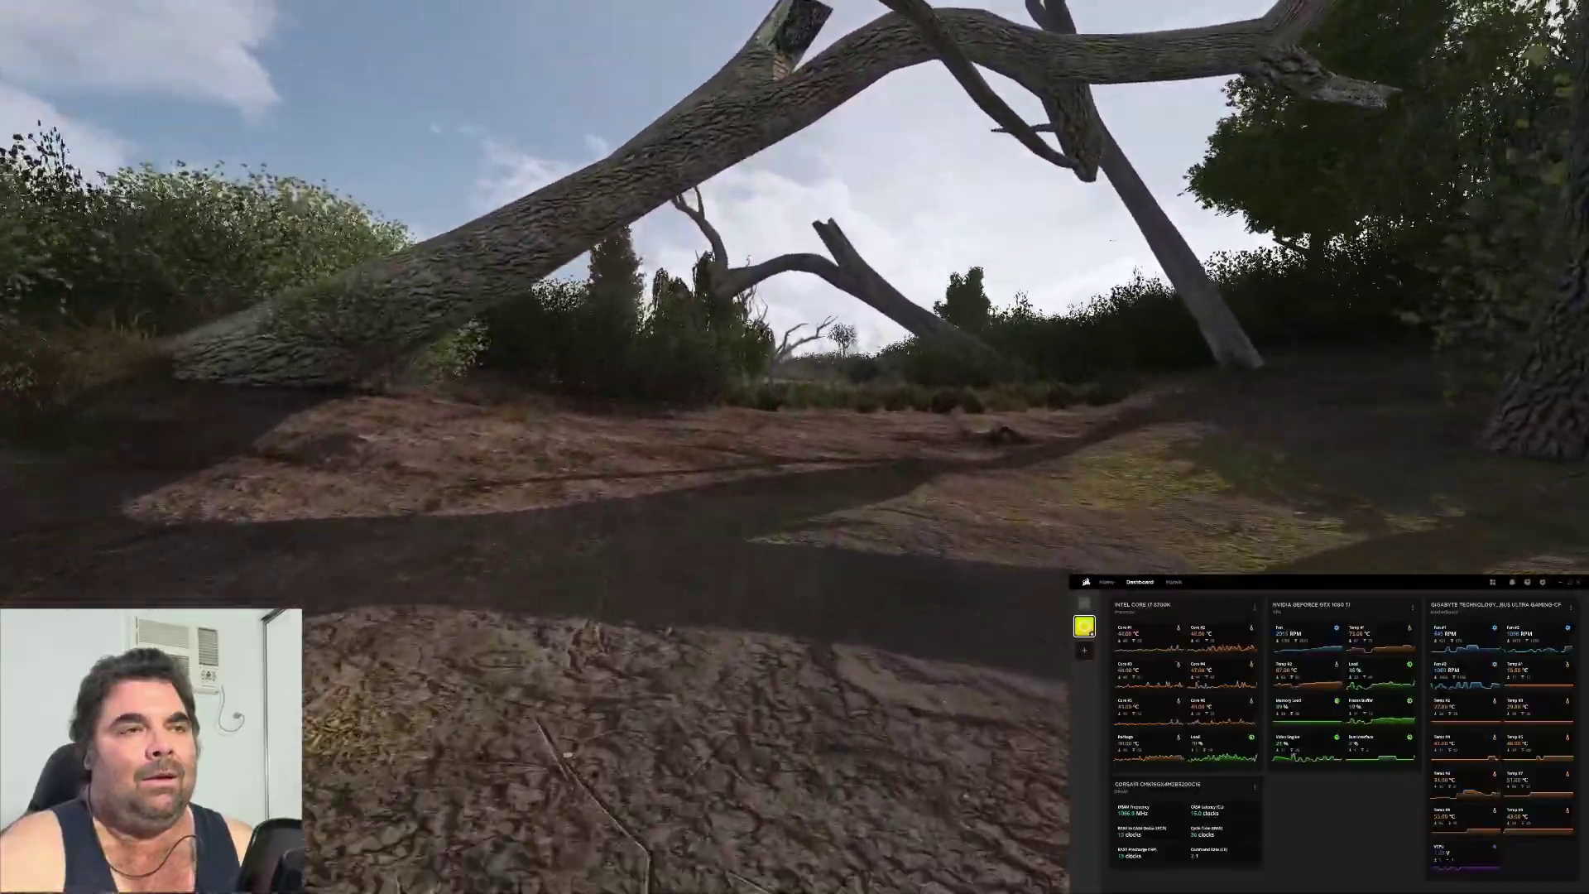
Walk from the fallen tree past the large willow and through the marsh grass toward the wooden huts.
key("w")
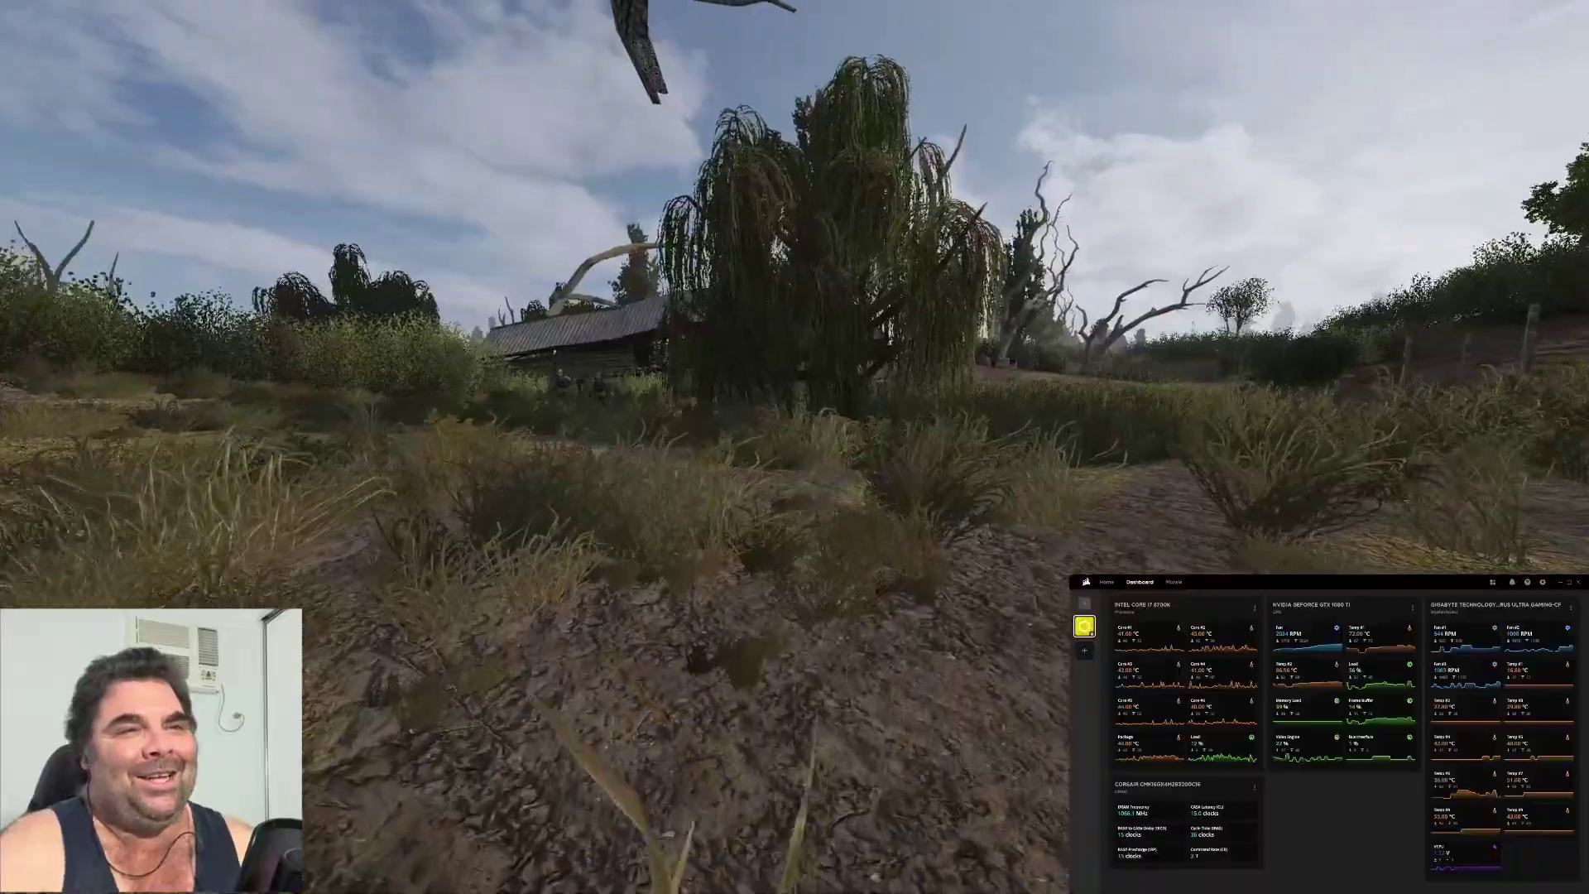
key("w")
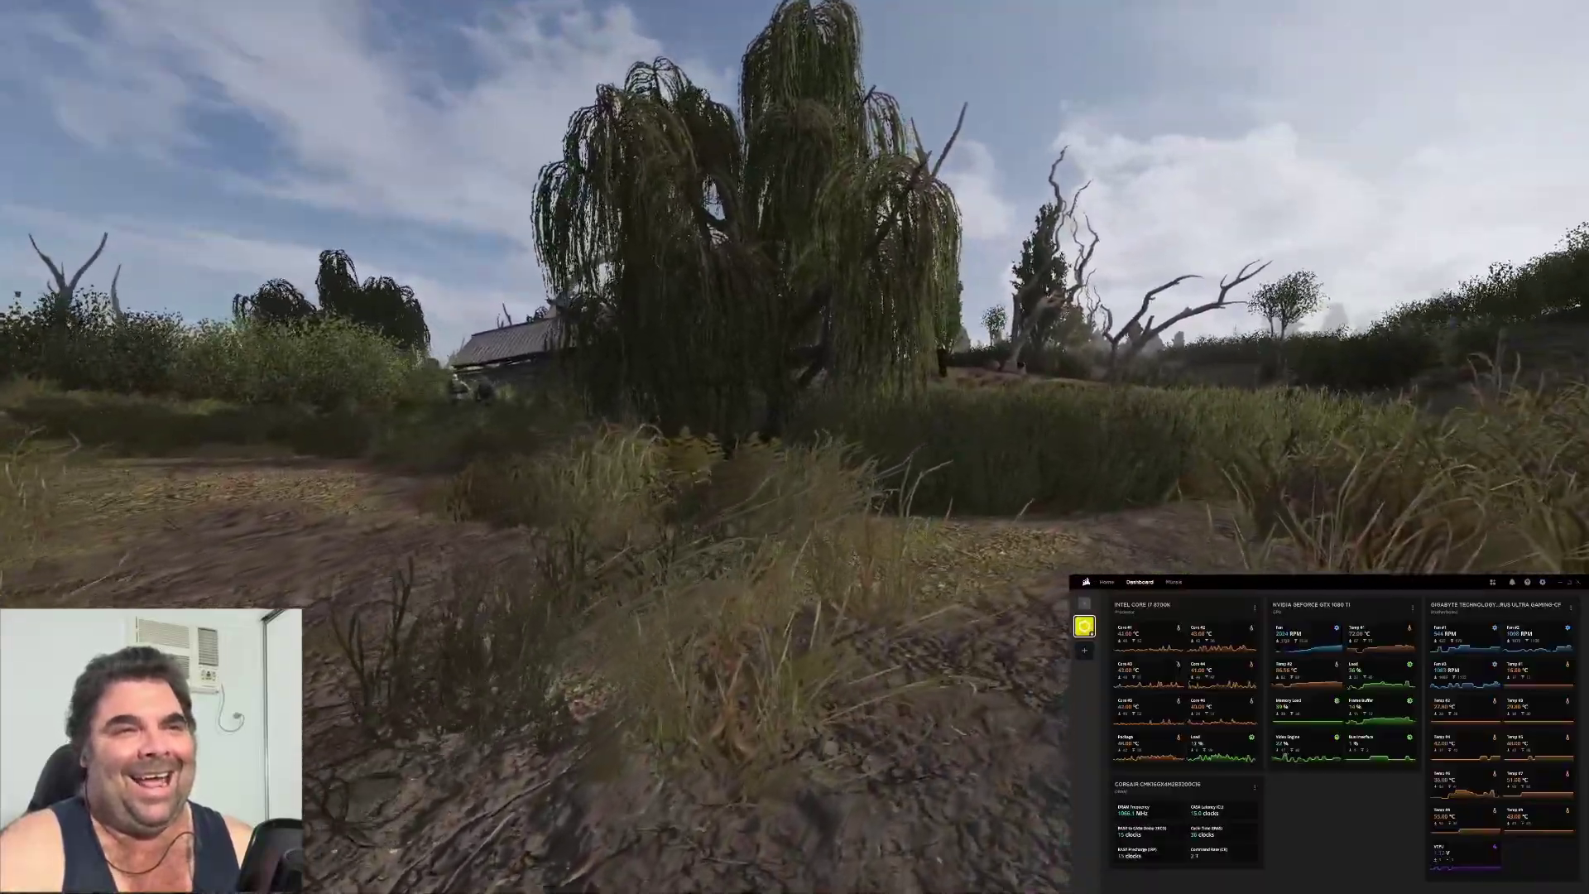
key("w")
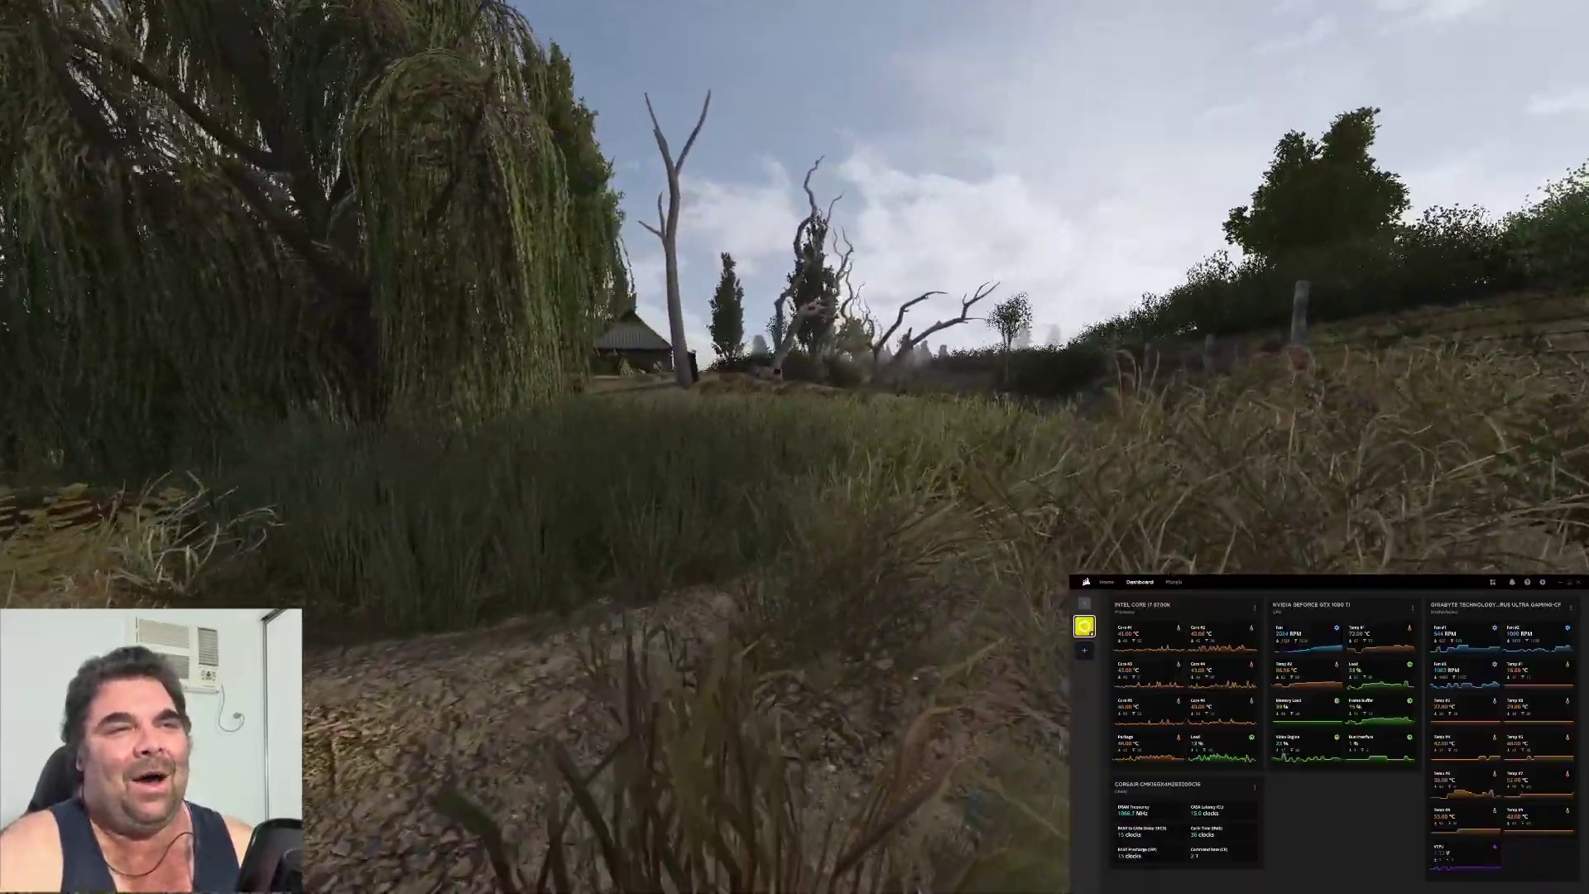
key("w")
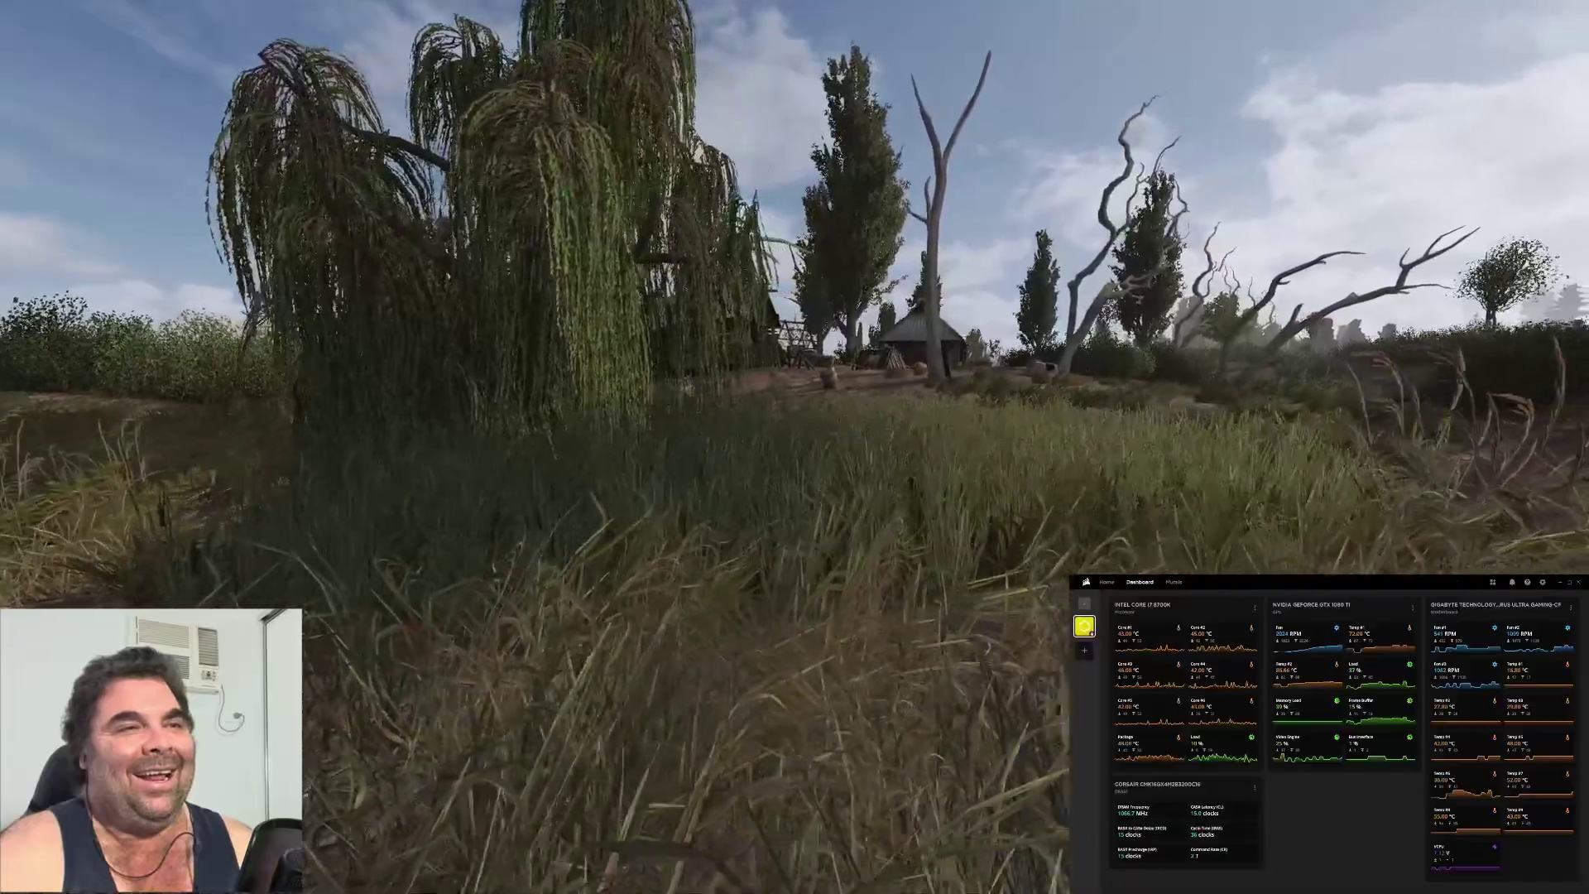
key("w")
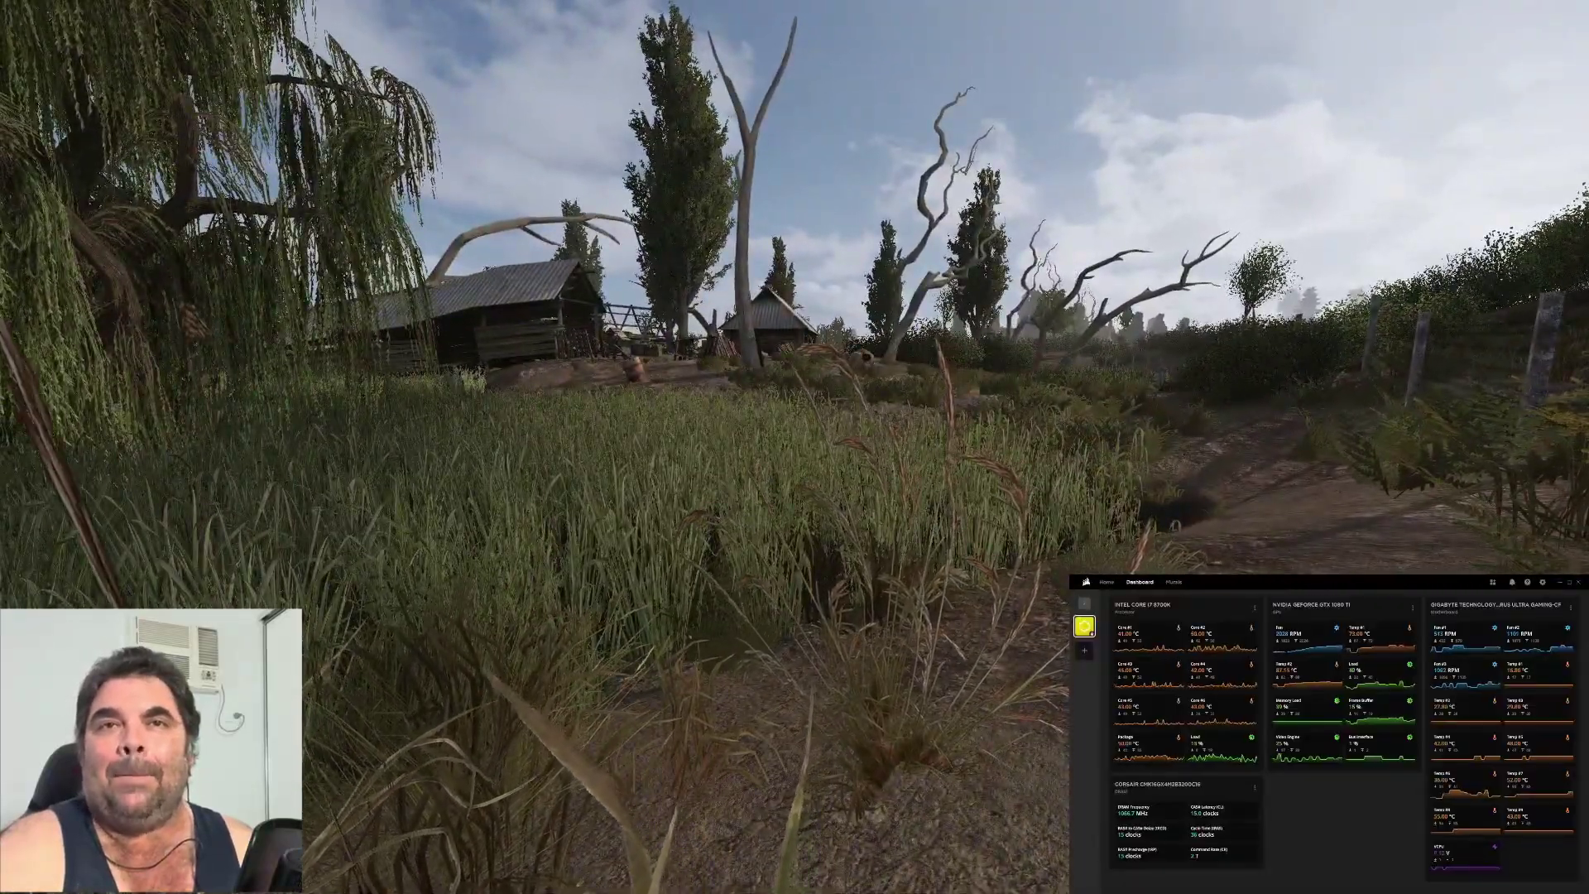
key("w")
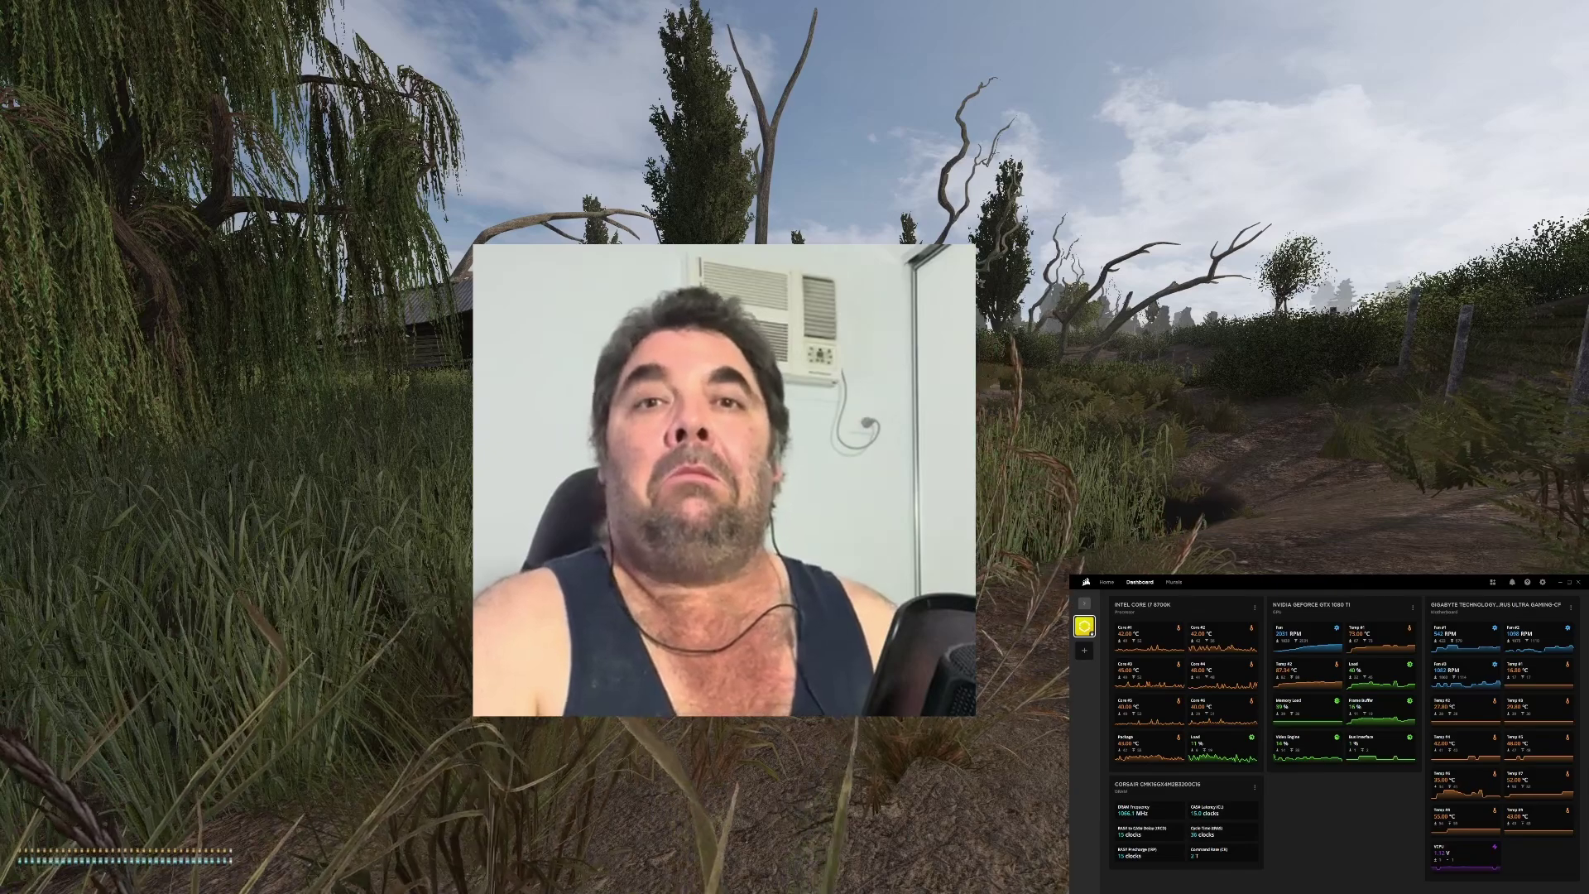
Pause the game at the main menu and try to exit to Windows.
key("Escape")
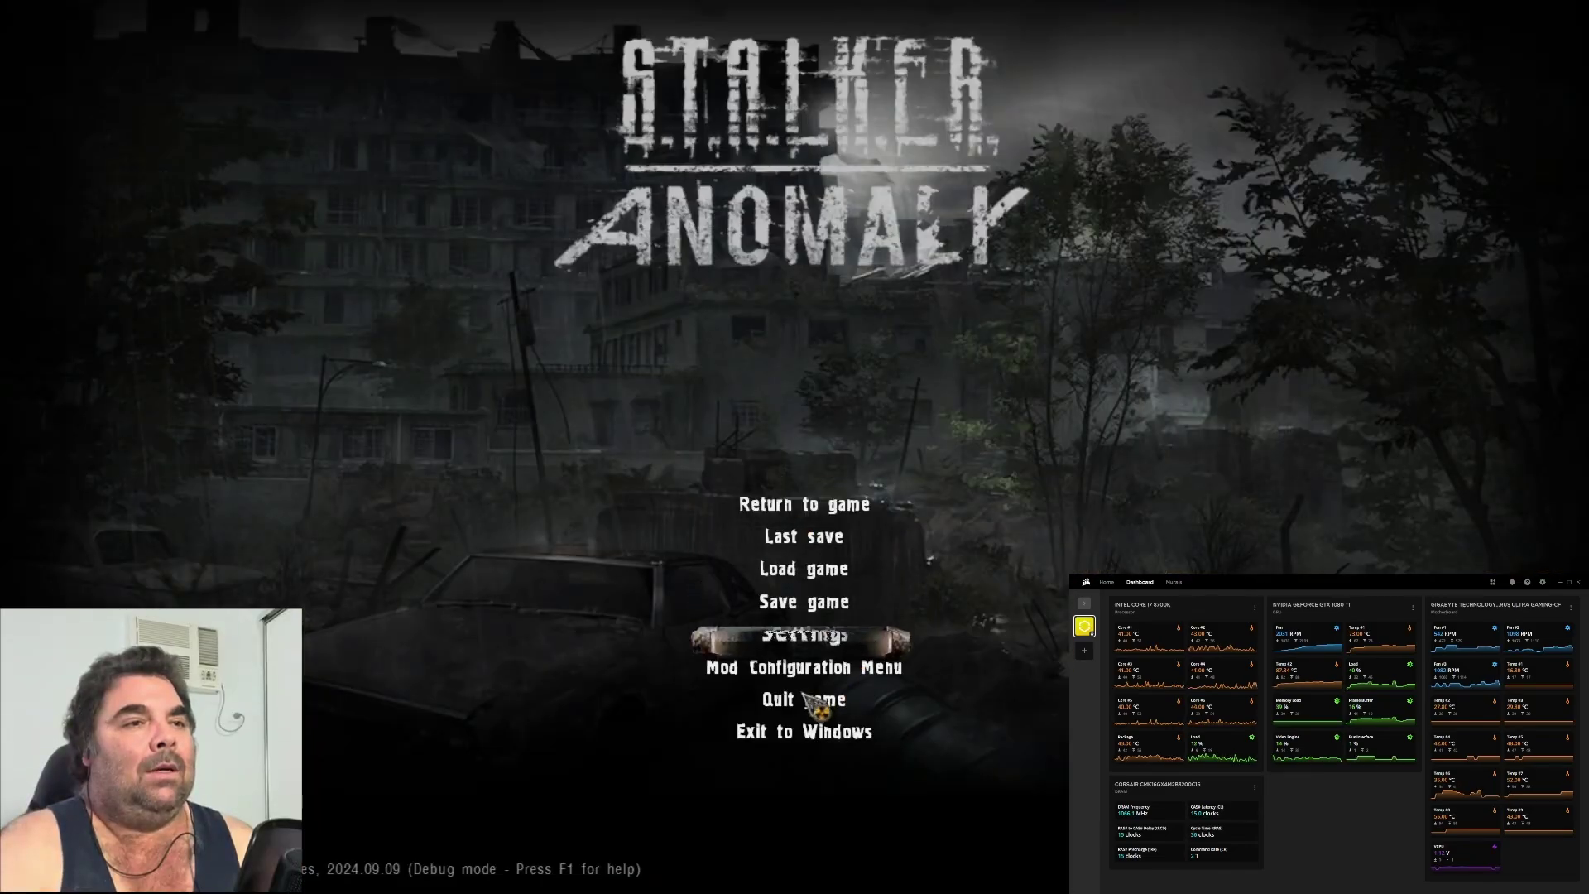
left_click(782, 732)
key("Escape")
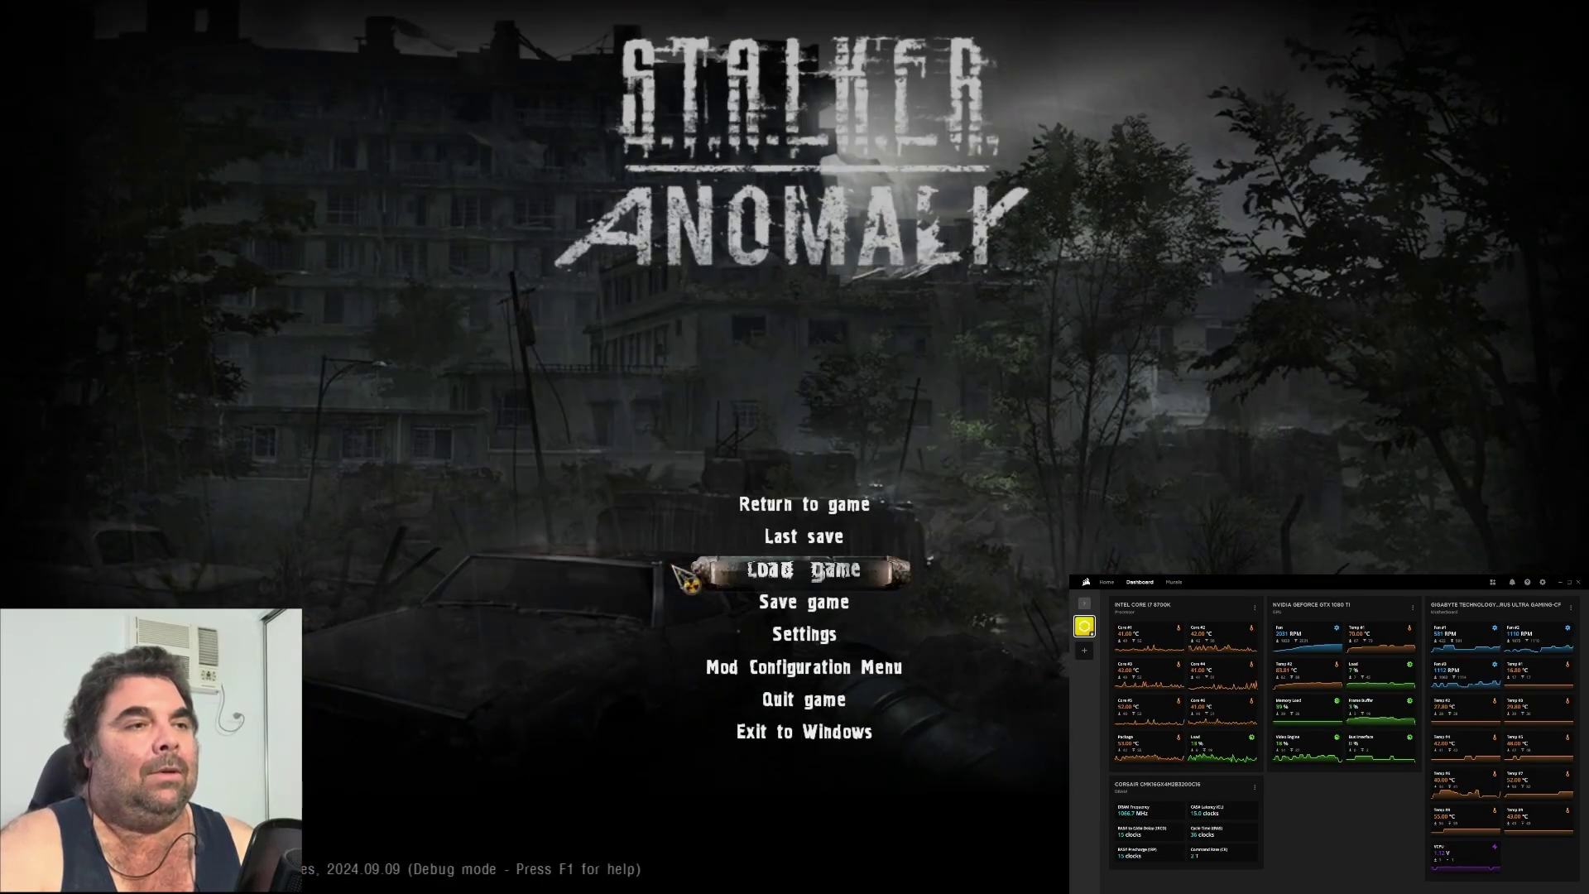